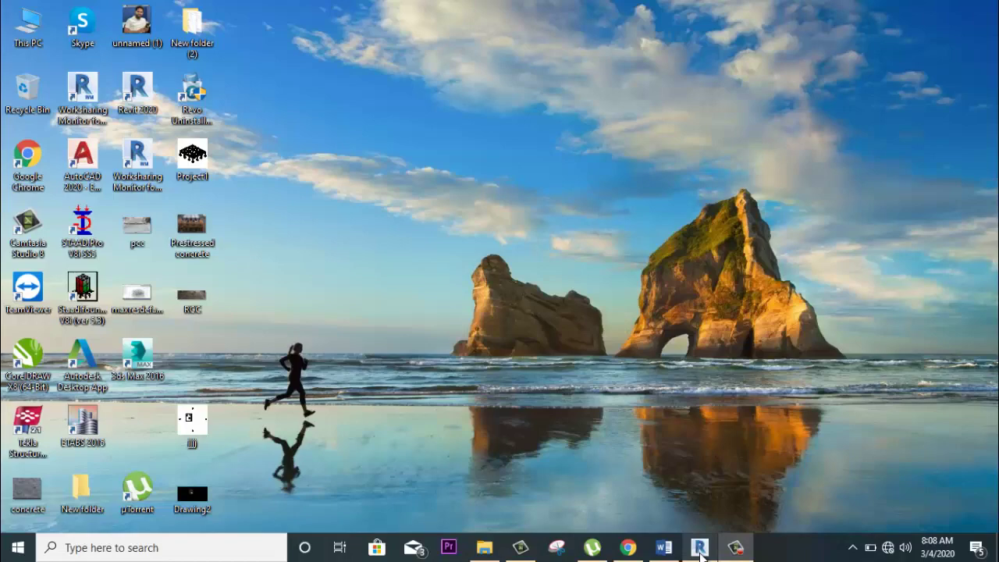
# Bring Revit forward and pan, orbit and zoom the 3D view toward the corner column.
pyautogui.click(699, 548)
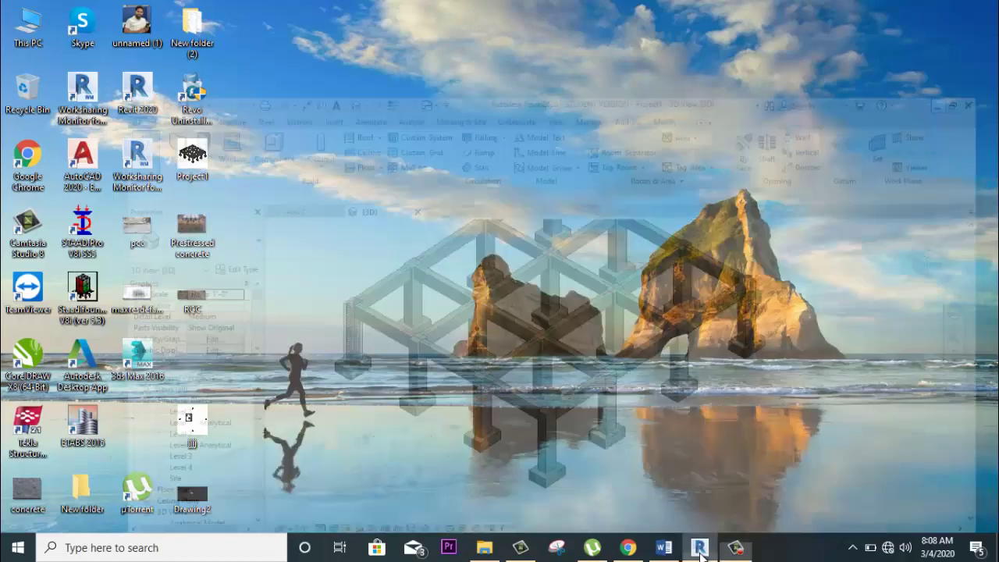
pyautogui.scroll(2, 613, 469)
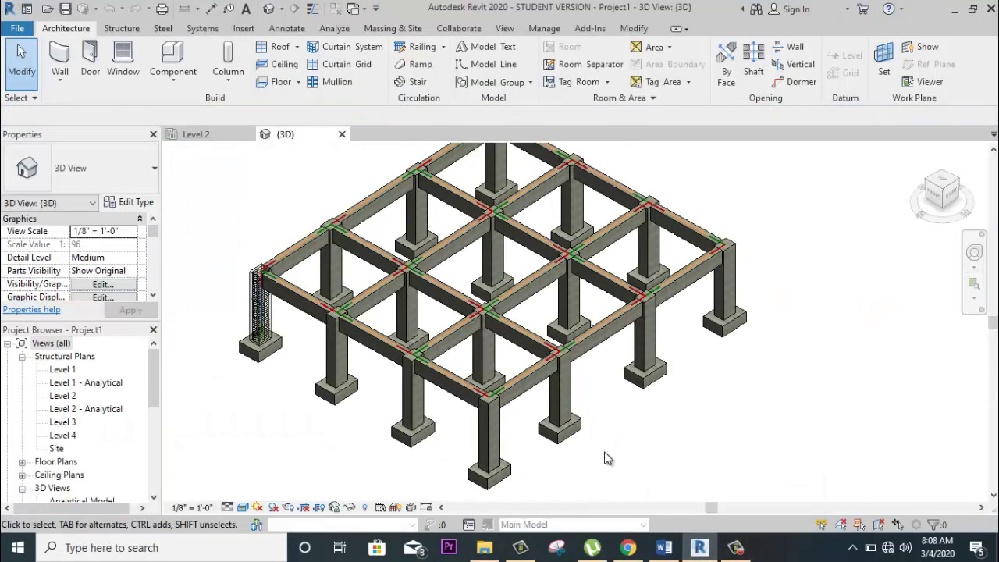
pyautogui.moveTo(604, 451); pyautogui.dragTo(626, 463, button='middle')
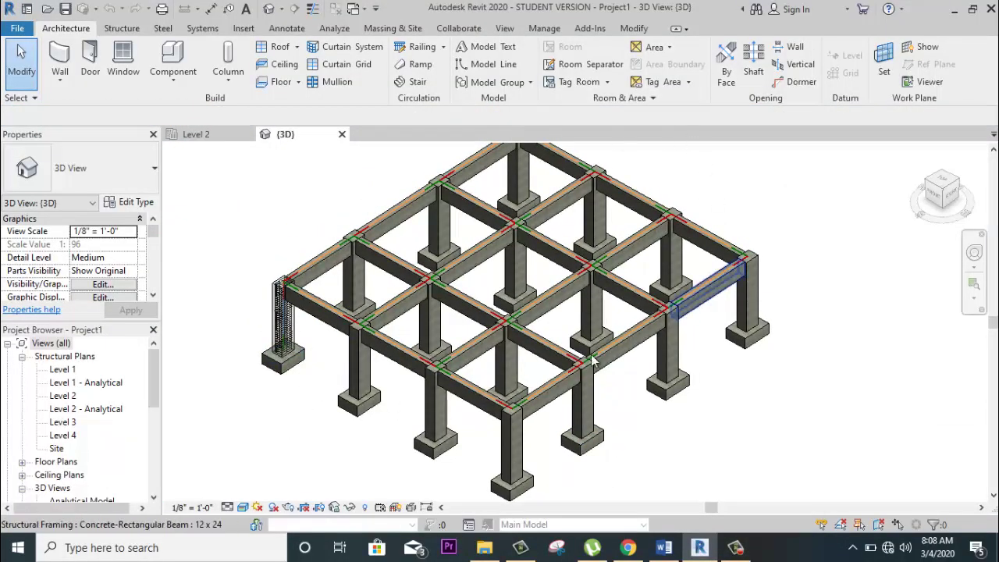
pyautogui.keyDown('shift'); pyautogui.moveTo(592, 358); pyautogui.dragTo(517, 412, button='middle'); pyautogui.keyUp('shift')
pyautogui.scroll(3, 389, 474)
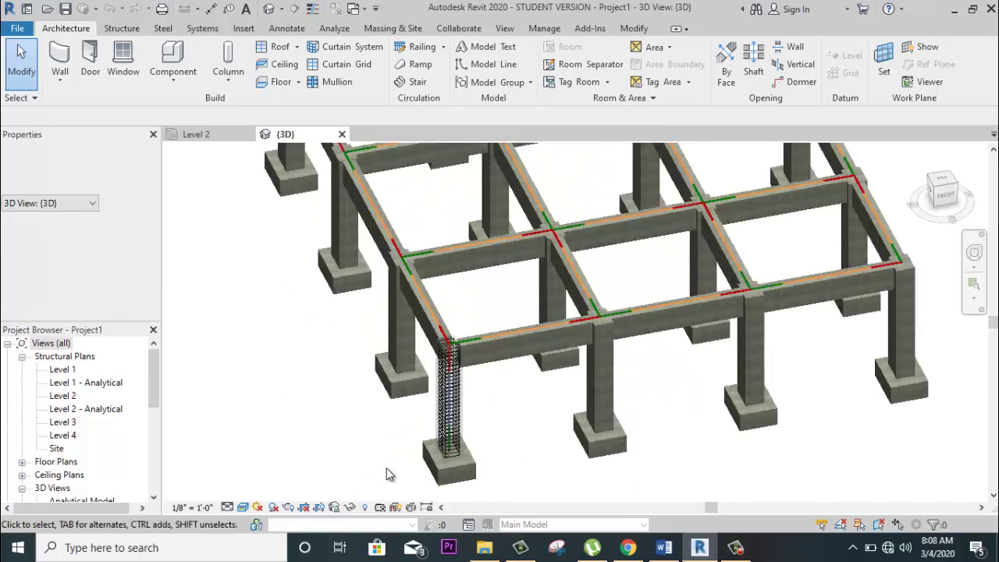
pyautogui.scroll(2, 389, 475)
pyautogui.scroll(-4, 482, 265)
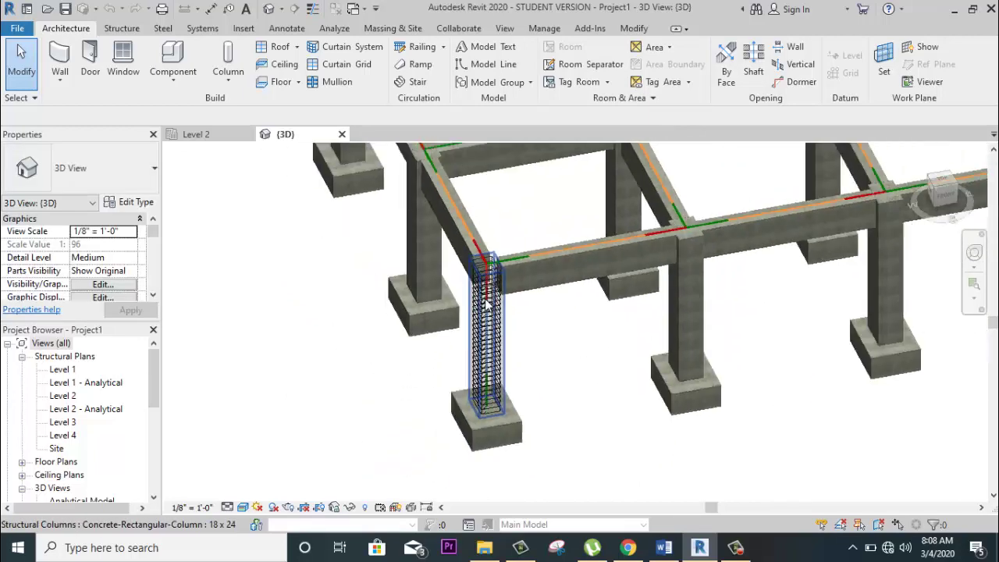
pyautogui.scroll(2, 496, 409)
pyautogui.scroll(2, 498, 412)
pyautogui.scroll(-2, 497, 409)
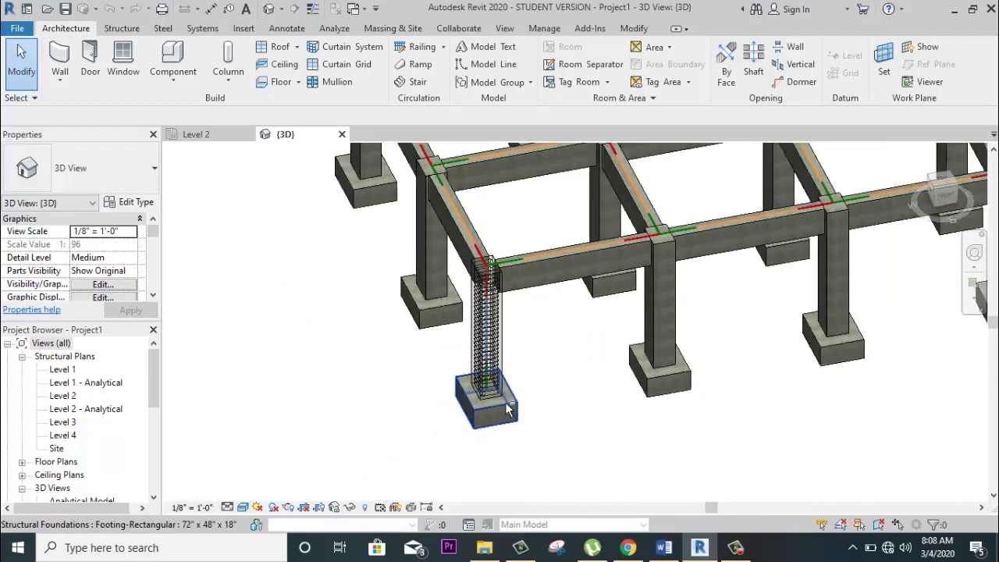
# Reframe the concrete frame, zoom in and select the corner column's 72" x 48" x 18" footing.
pyautogui.moveTo(496, 409)
pyautogui.keyDown('shift'); pyautogui.mouseDown(button='middle')
pyautogui.moveTo(411, 411)
pyautogui.moveTo(485, 475)
pyautogui.mouseUp(button='middle'); pyautogui.keyUp('shift')
pyautogui.scroll(2, 449, 413)
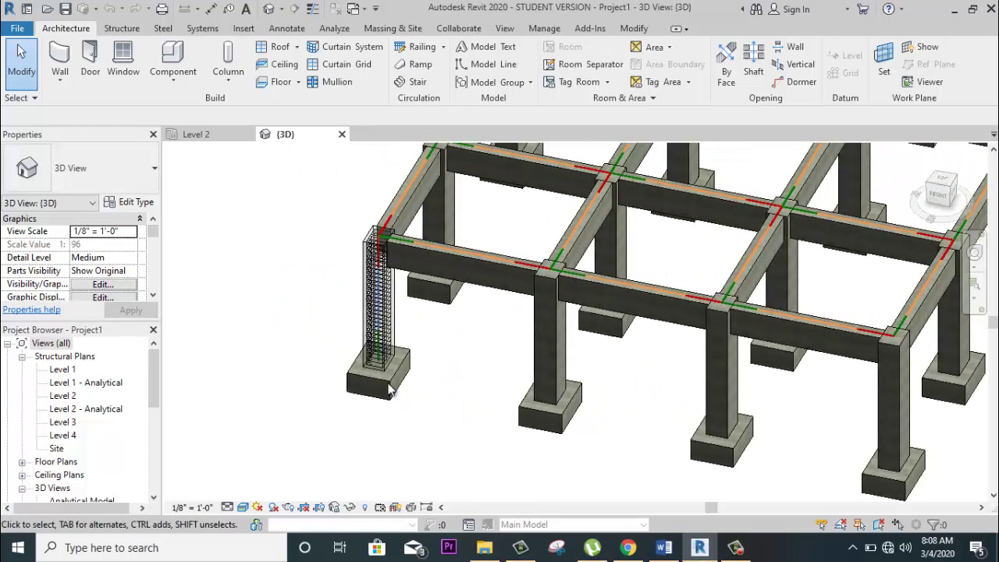
pyautogui.scroll(2, 447, 412)
pyautogui.scroll(2, 447, 411)
pyautogui.scroll(1, 447, 412)
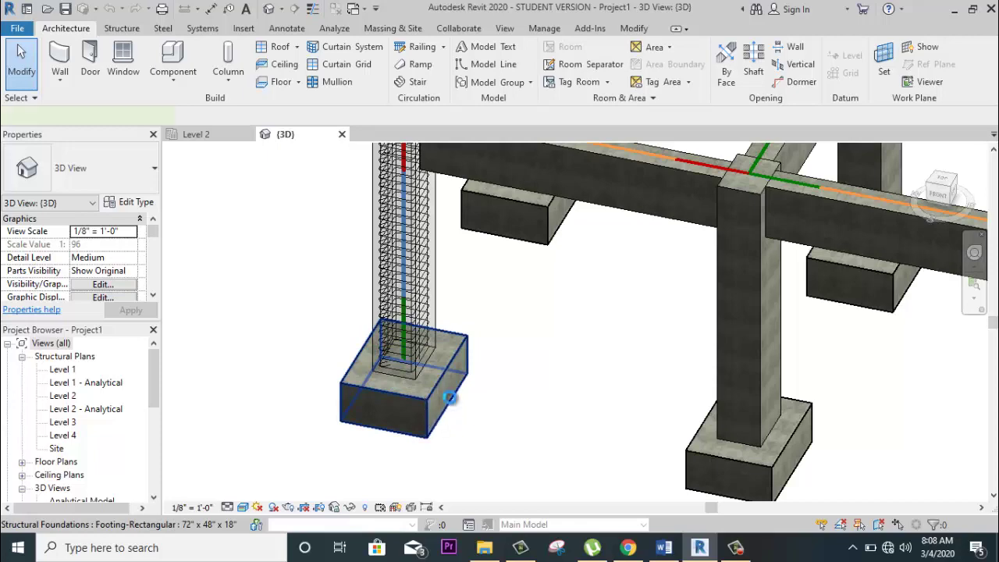
pyautogui.click(449, 398)
# Override the corner footing's graphics in this view with 78 surface transparency, then deselect it.
pyautogui.rightClick(514, 290)
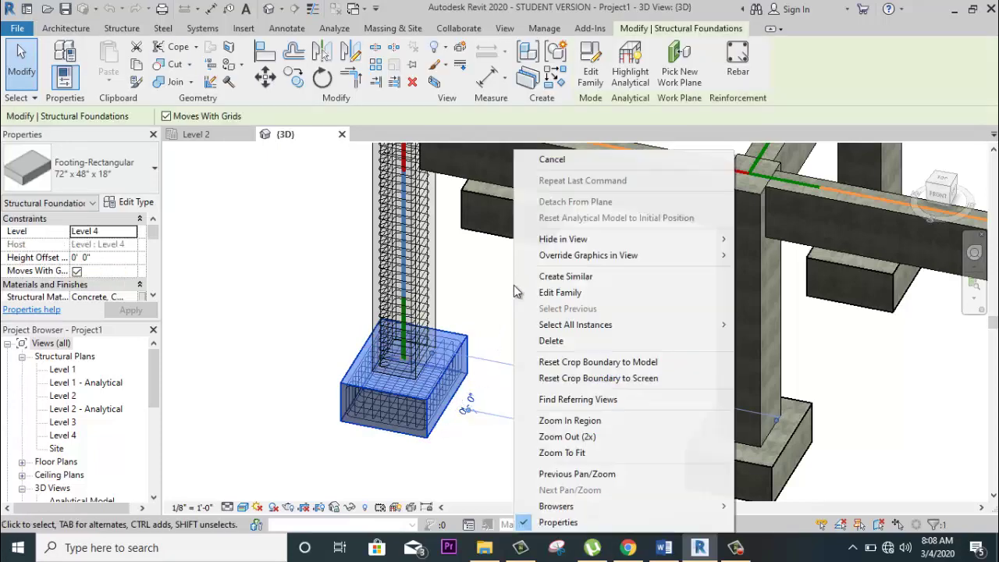
pyautogui.moveTo(587, 255)
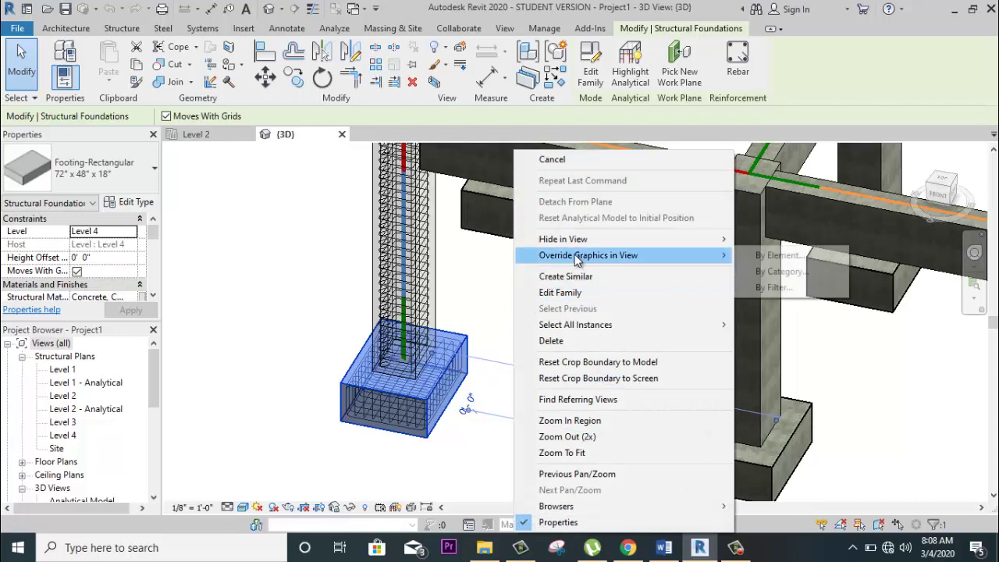
pyautogui.click(790, 260)
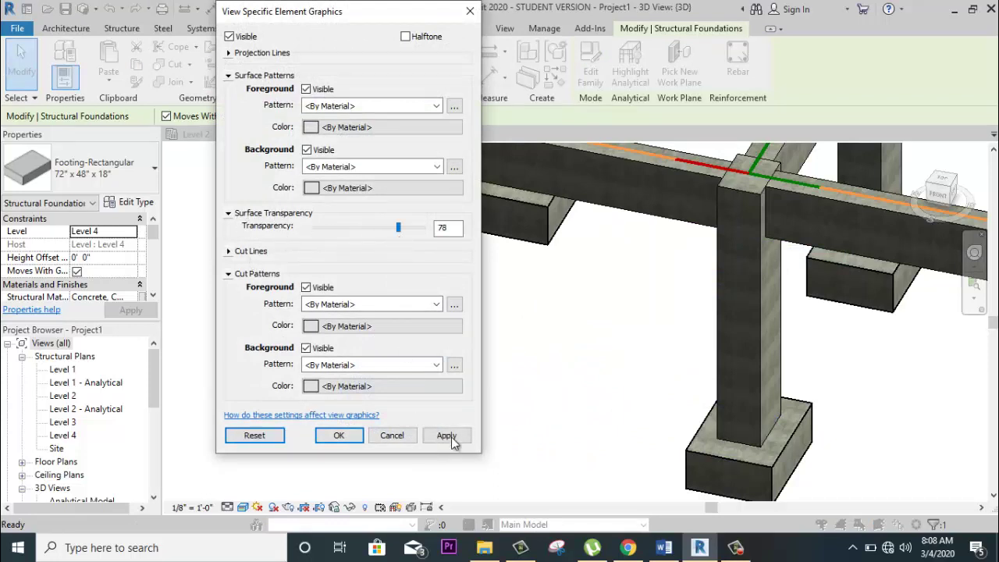
pyautogui.click(339, 437)
pyautogui.click(497, 392)
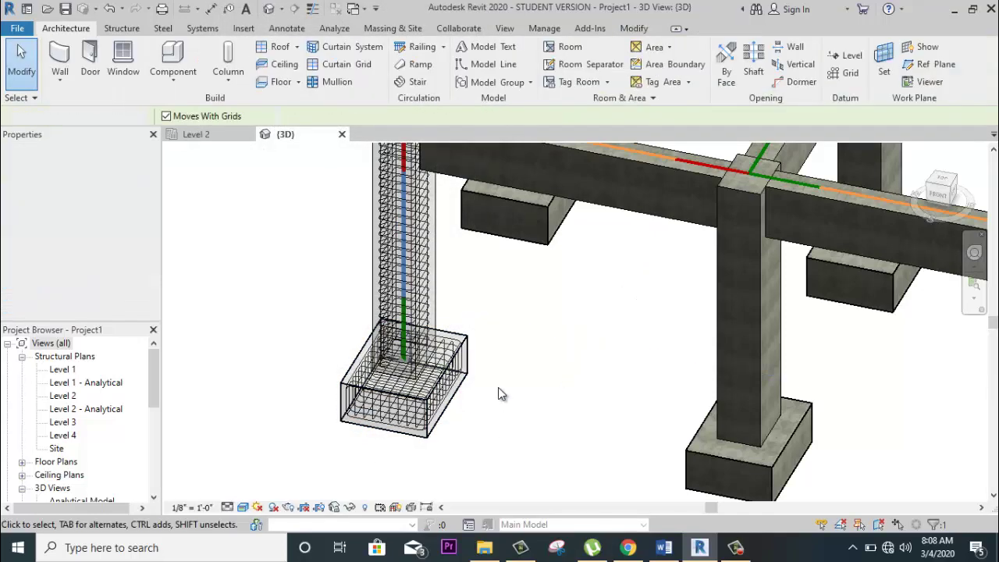
pyautogui.scroll(-3, 494, 407)
pyautogui.scroll(2, 495, 407)
pyautogui.scroll(2, 525, 384)
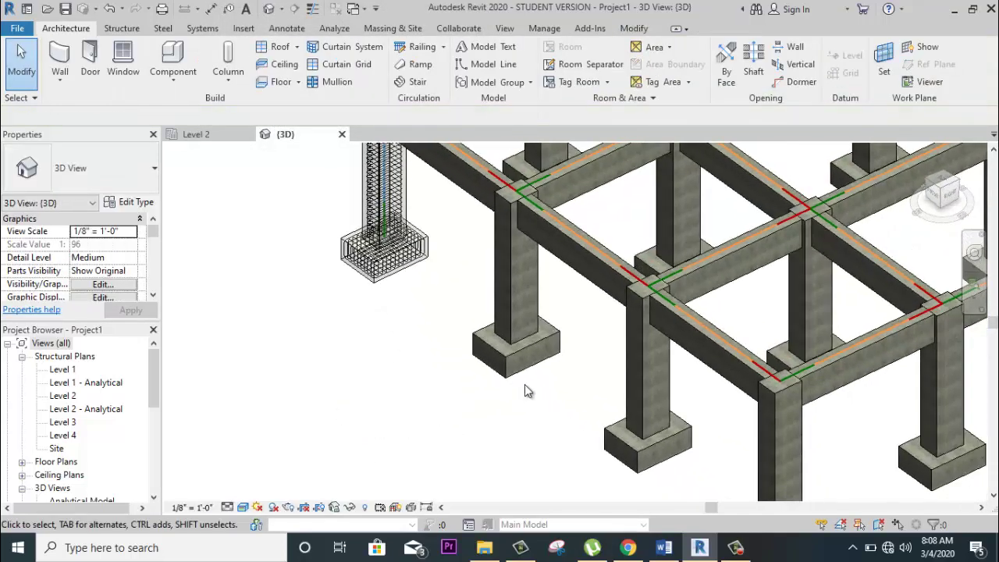
pyautogui.scroll(2, 403, 439)
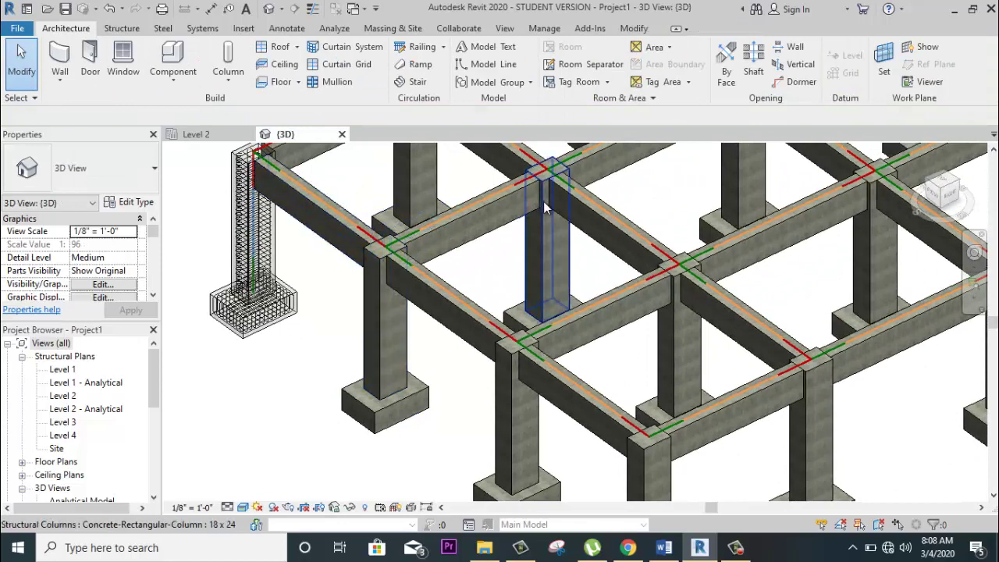
pyautogui.scroll(-2, 543, 202)
pyautogui.scroll(1, 414, 259)
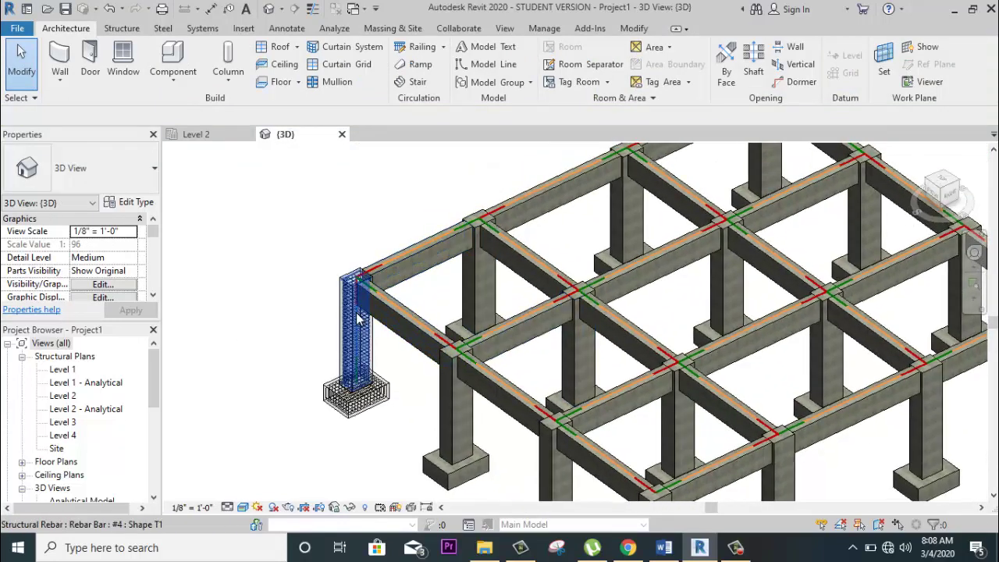
pyautogui.scroll(-3, 374, 402)
pyautogui.scroll(-2, 359, 375)
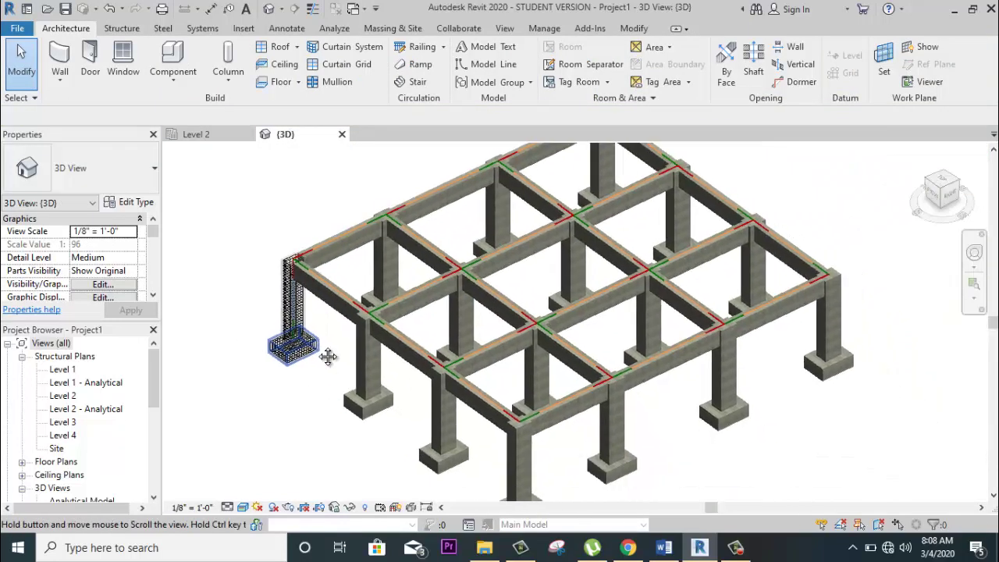
pyautogui.scroll(-1, 336, 355)
pyautogui.keyDown('shift'); pyautogui.moveTo(341, 361); pyautogui.dragTo(375, 367, button='middle'); pyautogui.keyUp('shift')
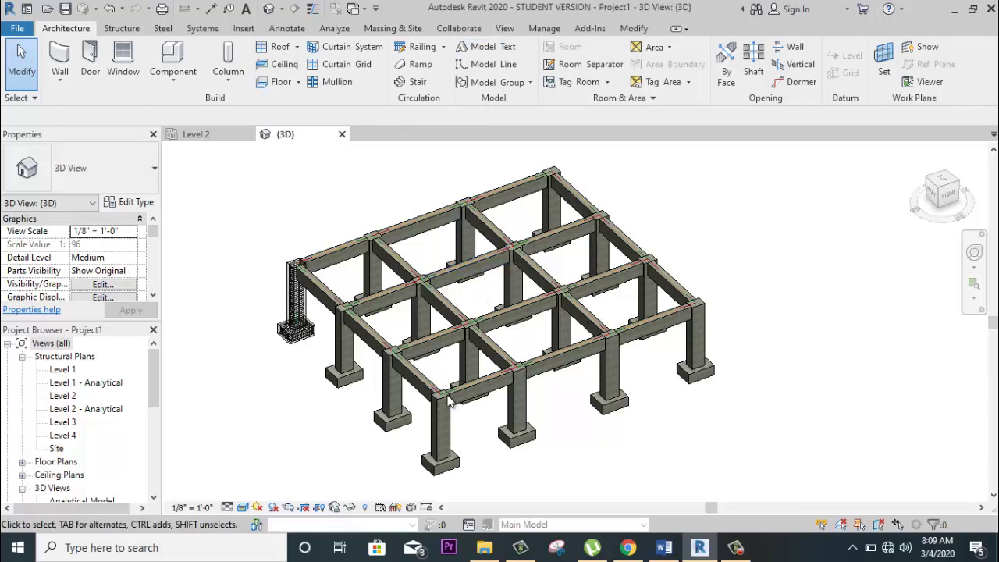
pyautogui.scroll(5, 576, 425)
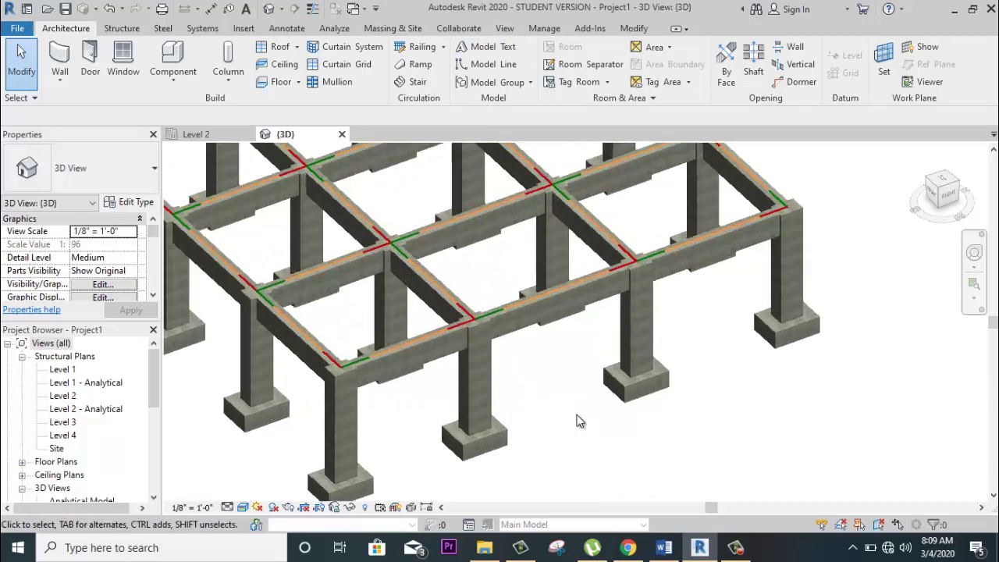
pyautogui.click(497, 414)
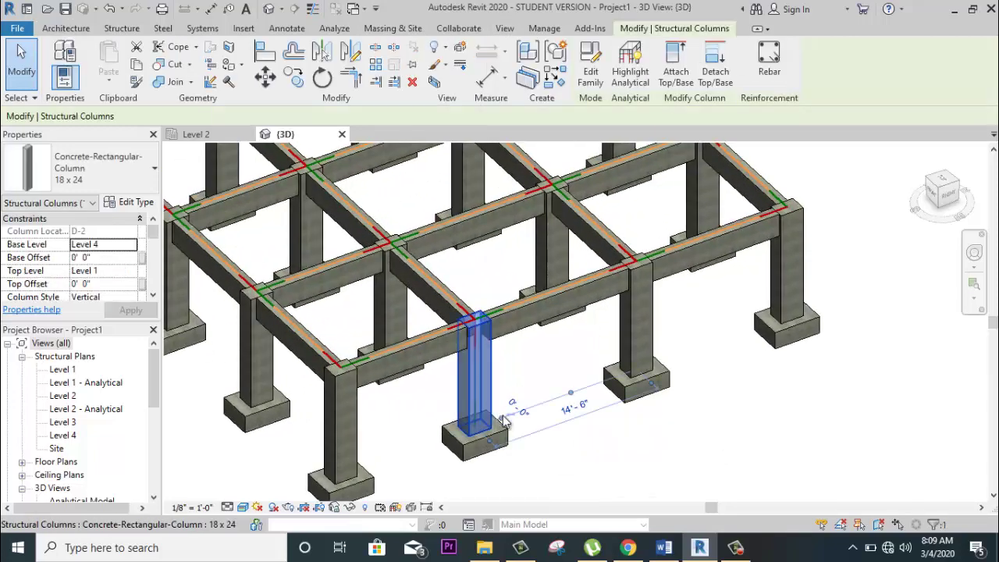
pyautogui.moveTo(584, 424); pyautogui.dragTo(668, 407, button='middle')
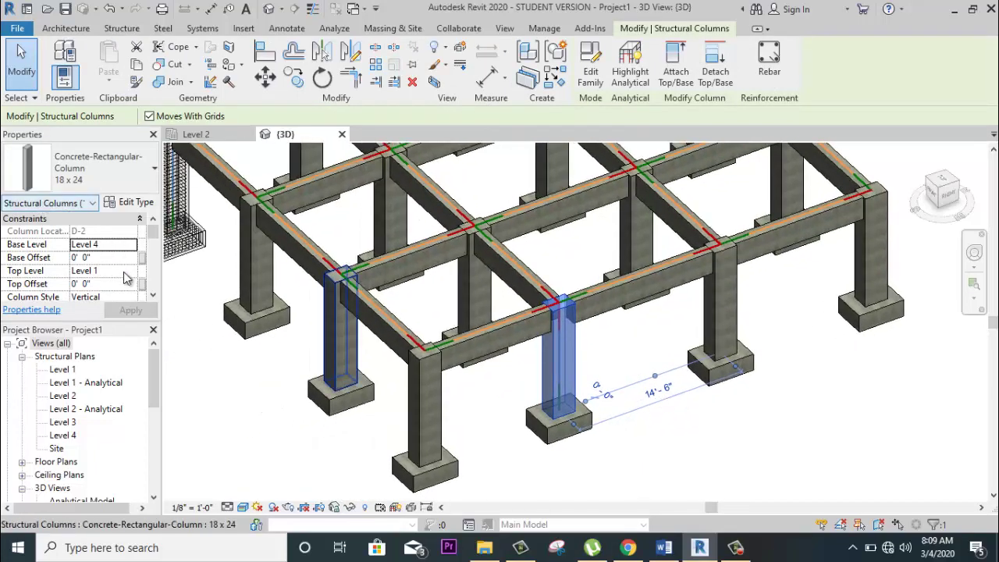
pyautogui.click(137, 202)
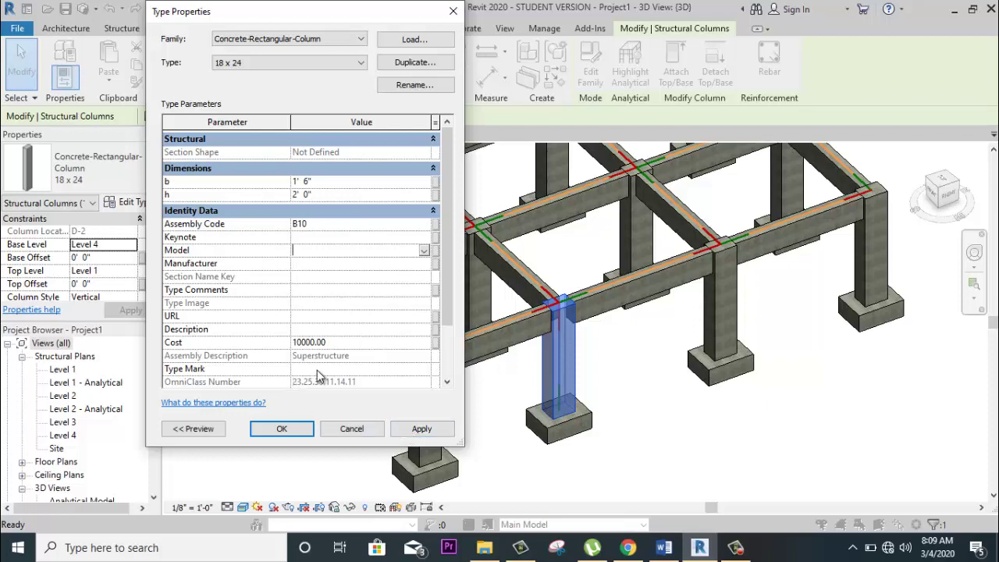
pyautogui.click(343, 368)
pyautogui.click(423, 429)
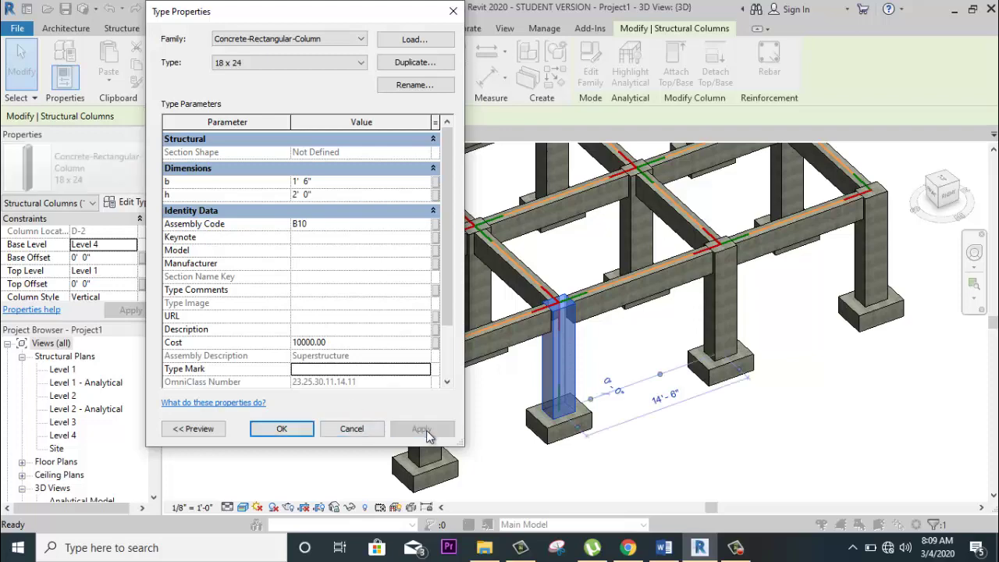
pyautogui.click(281, 429)
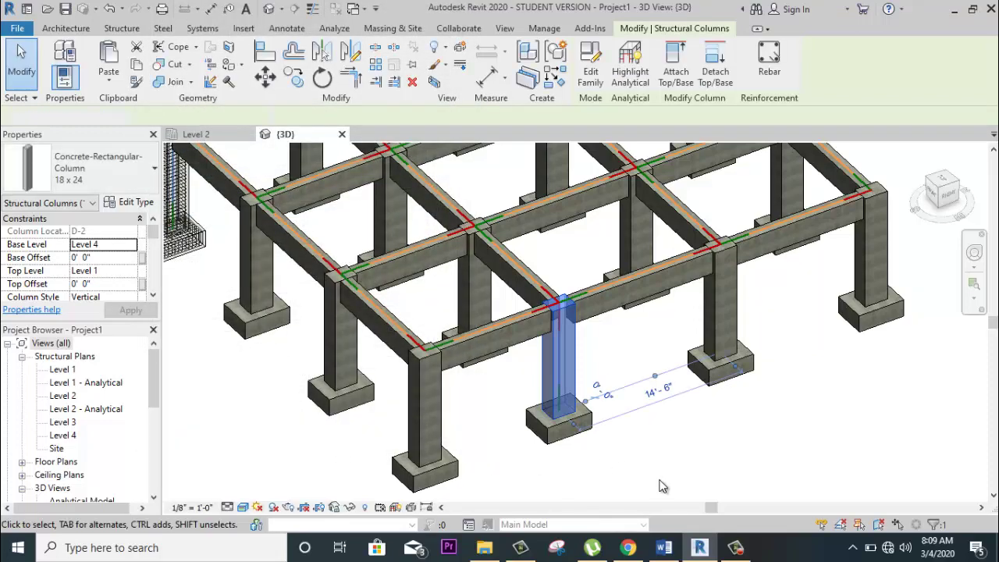
pyautogui.press('Escape')
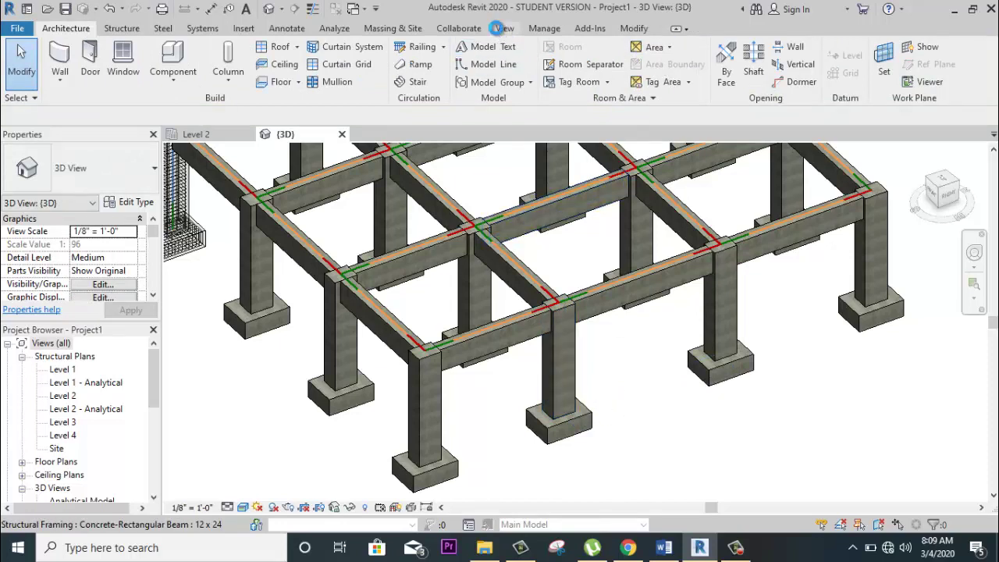
# Start a new Schedule/Quantities view from the View tab's Schedules menu.
pyautogui.click(502, 29)
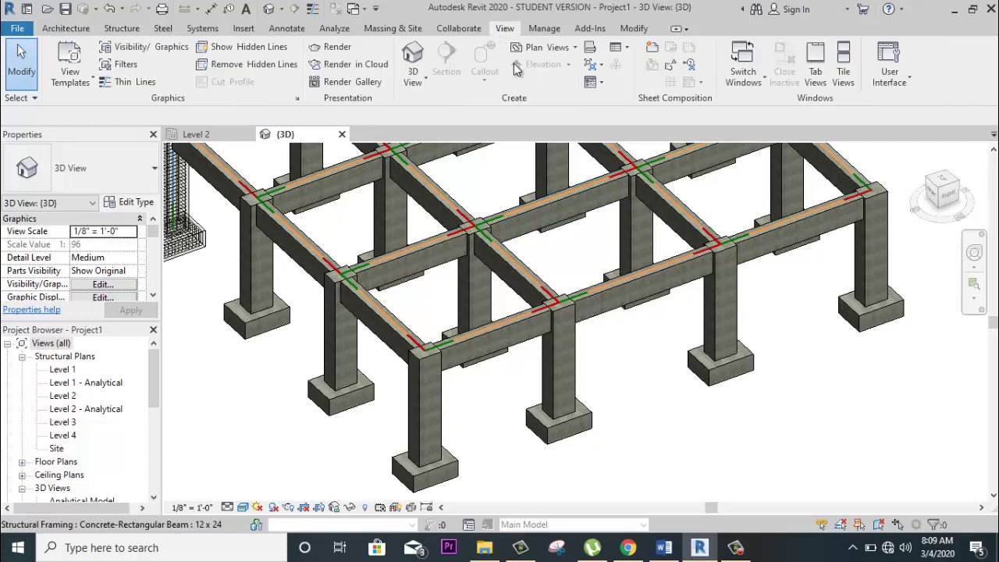
pyautogui.click(622, 49)
pyautogui.click(641, 82)
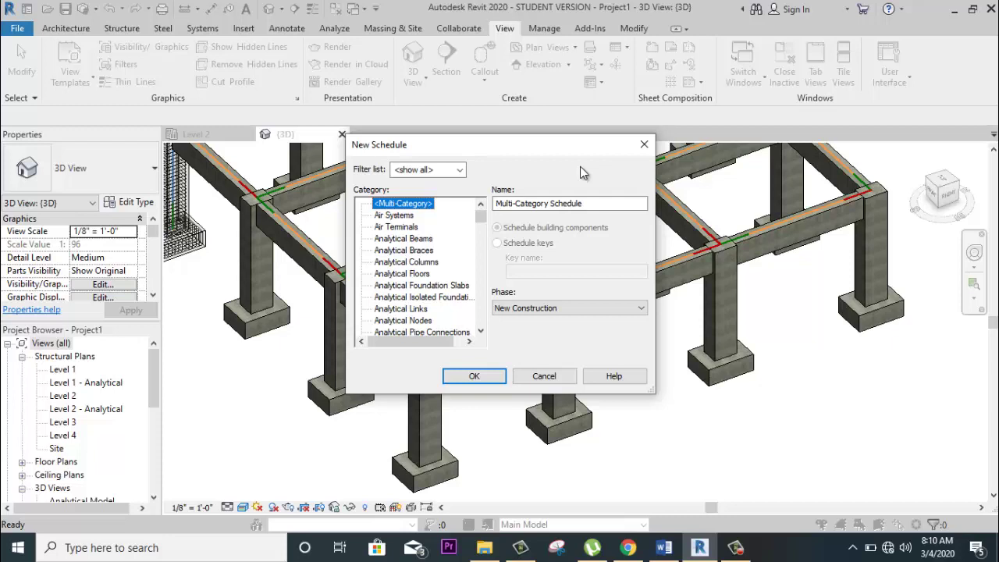
# Browse the New Schedule category list and pick Structural Columns.
pyautogui.scroll(-2, 420, 275)
pyautogui.scroll(-2, 420, 274)
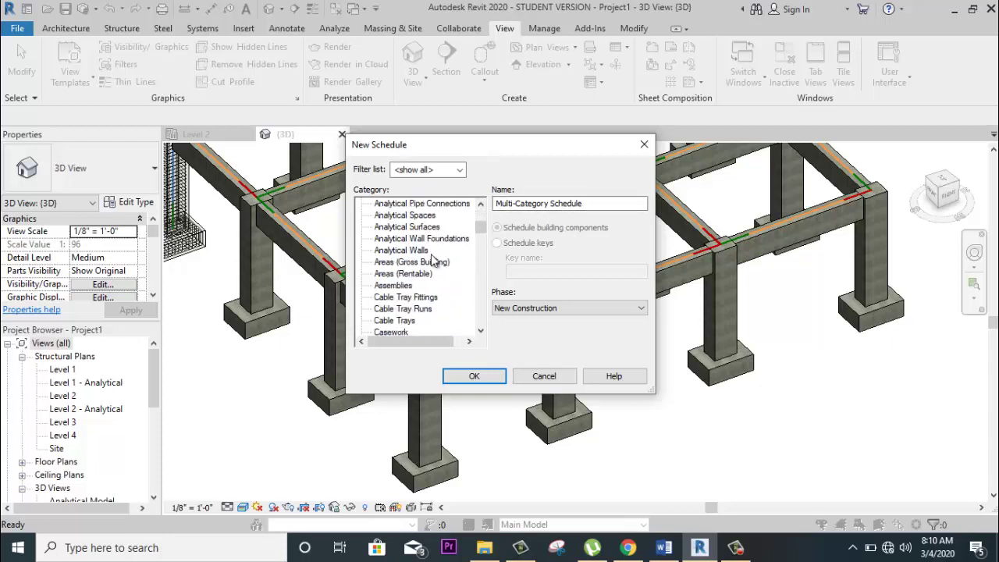
pyautogui.scroll(-2, 456, 257)
pyautogui.moveTo(480, 239); pyautogui.dragTo(460, 342)
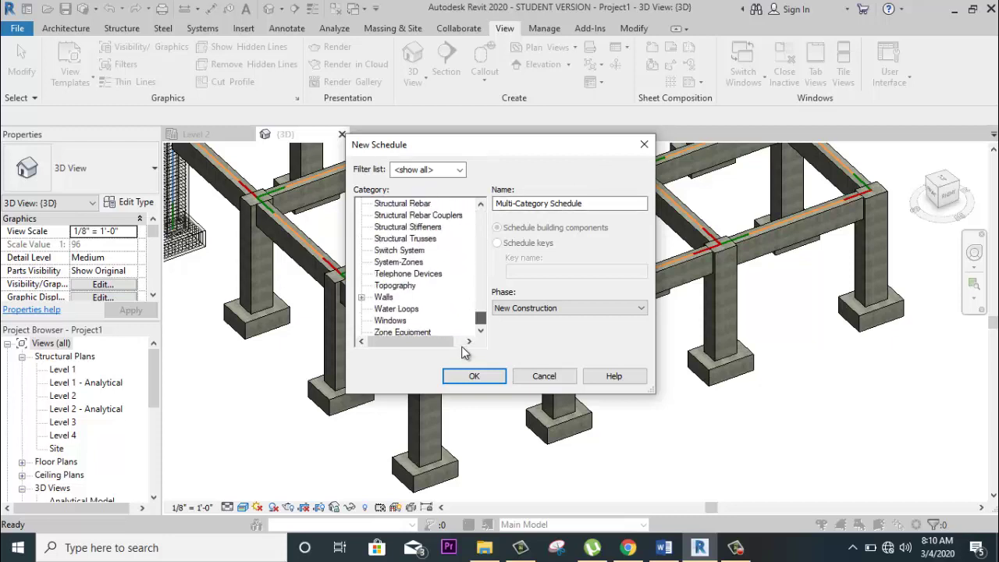
pyautogui.scroll(1, 411, 310)
pyautogui.scroll(1, 412, 310)
pyautogui.scroll(1, 410, 304)
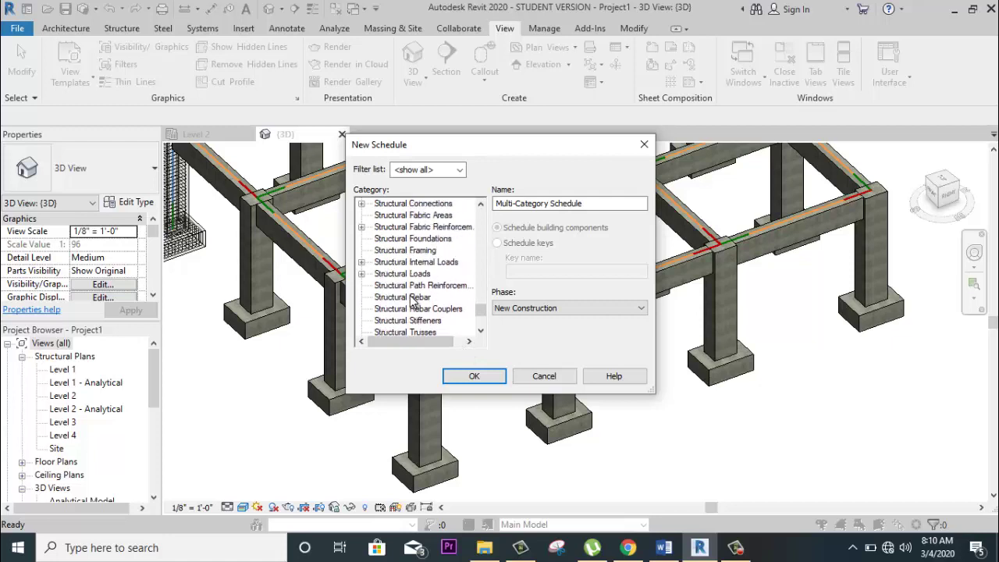
pyautogui.scroll(1, 407, 298)
pyautogui.scroll(1, 406, 292)
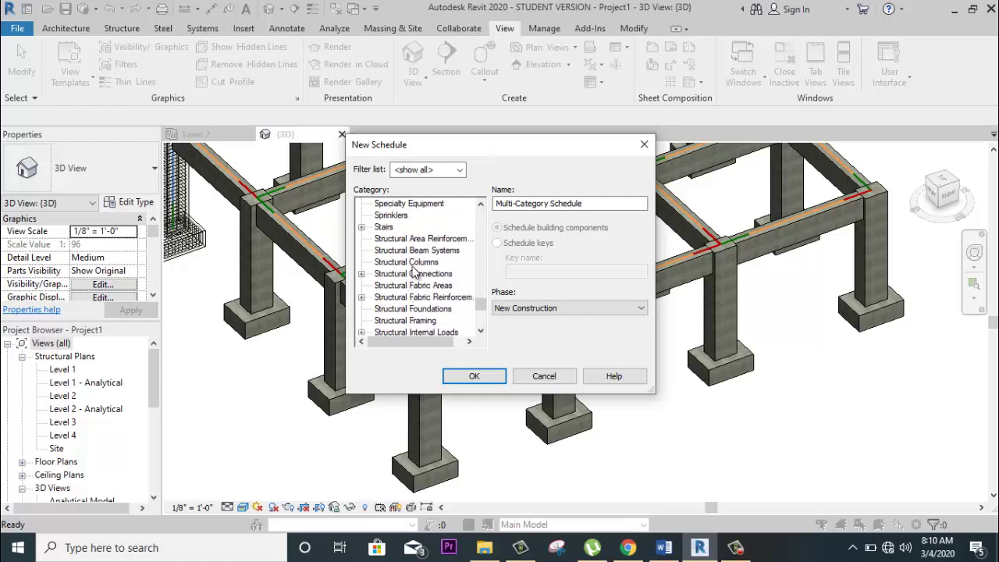
pyautogui.click(414, 266)
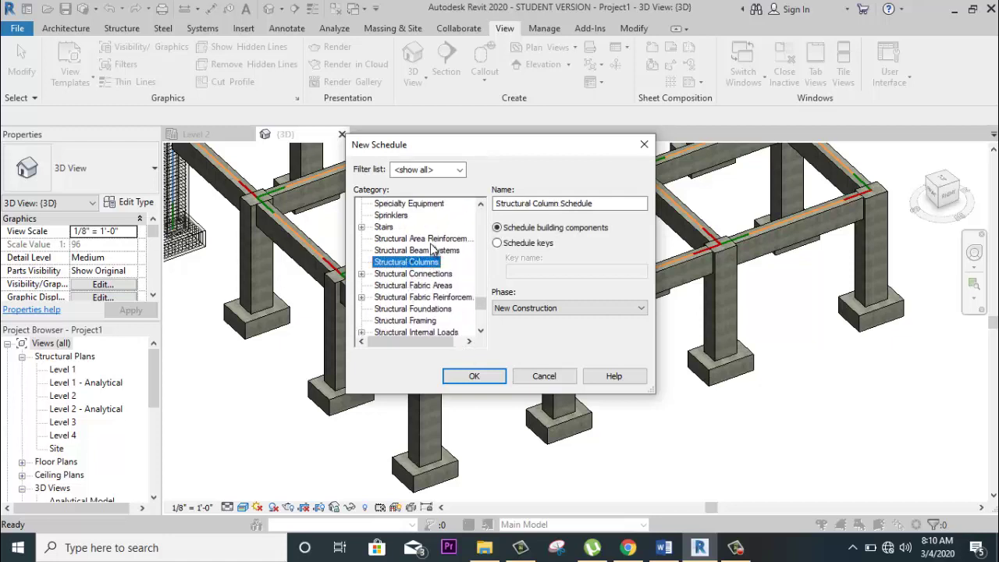
# Settle on the Structural Columns category and create the Structural Column Schedule.
pyautogui.scroll(4, 433, 250)
pyautogui.scroll(2, 433, 249)
pyautogui.scroll(3, 433, 249)
pyautogui.scroll(2, 434, 249)
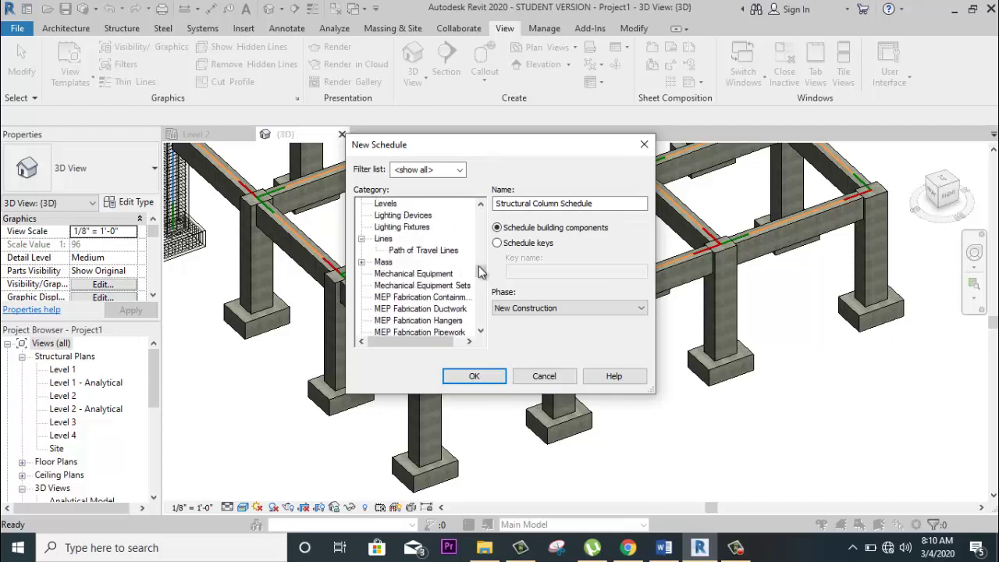
pyautogui.scroll(5, 460, 250)
pyautogui.scroll(-9, 472, 207)
pyautogui.scroll(2, 473, 207)
pyautogui.scroll(3, 481, 261)
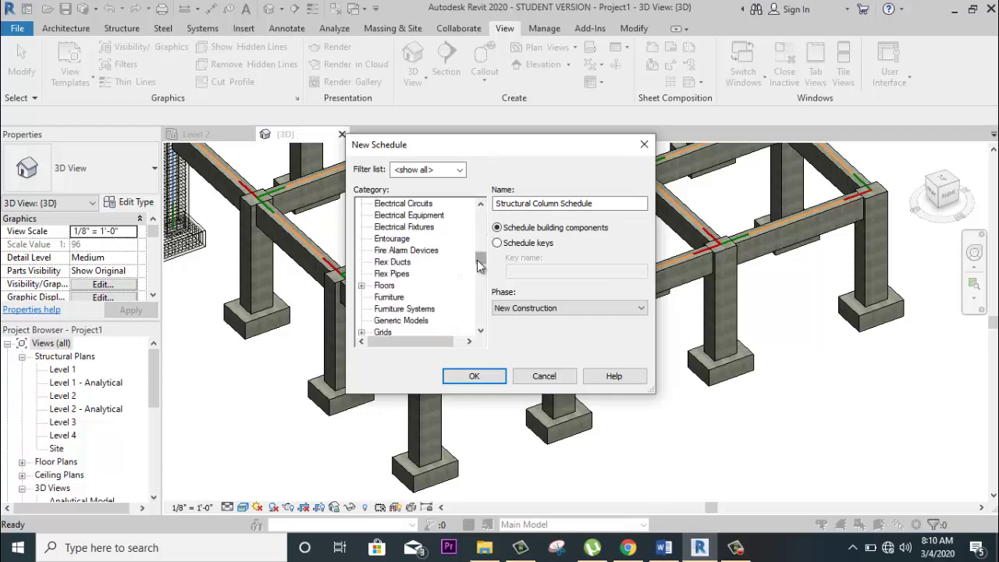
pyautogui.scroll(10, 484, 265)
pyautogui.scroll(-1, 448, 244)
pyautogui.scroll(-2, 446, 244)
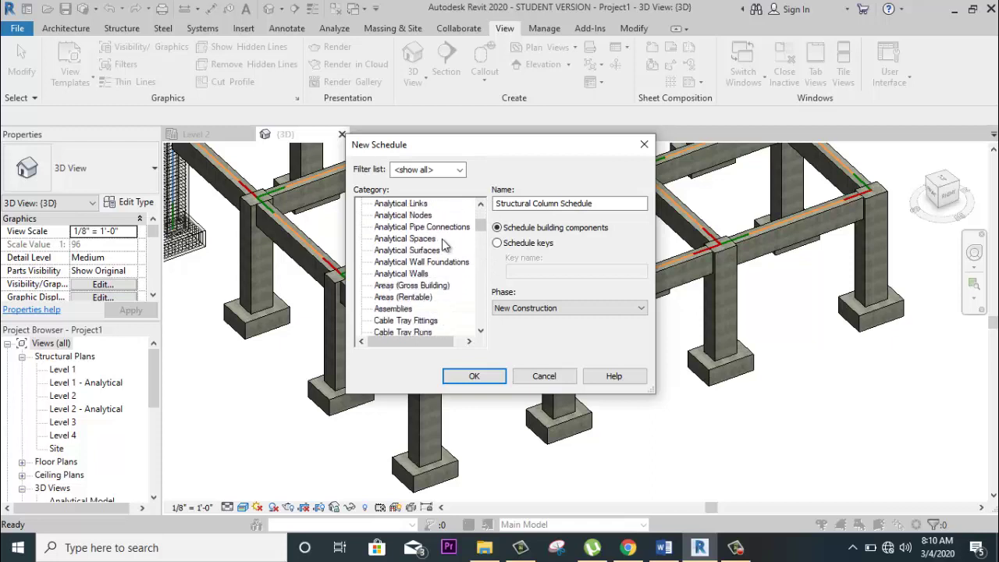
pyautogui.scroll(-4, 443, 245)
pyautogui.click(390, 263)
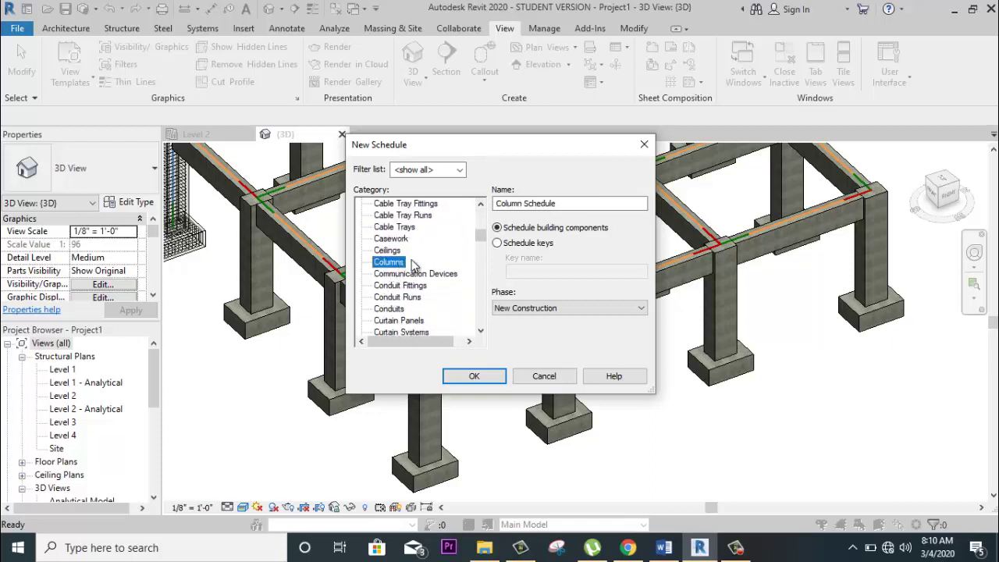
pyautogui.scroll(-2, 398, 266)
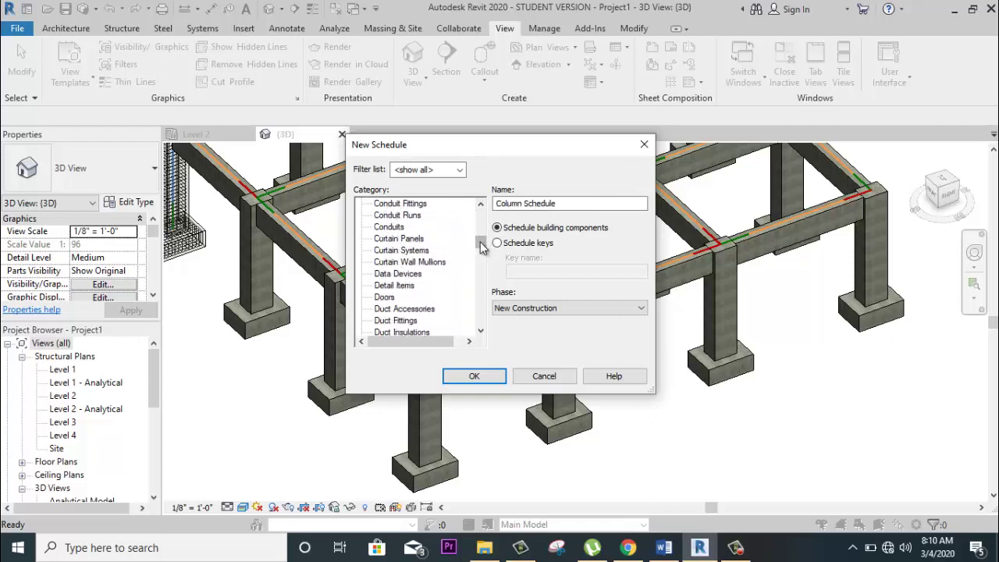
pyautogui.moveTo(481, 242)
pyautogui.mouseDown()
pyautogui.moveTo(481, 308)
pyautogui.moveTo(464, 309)
pyautogui.mouseUp()
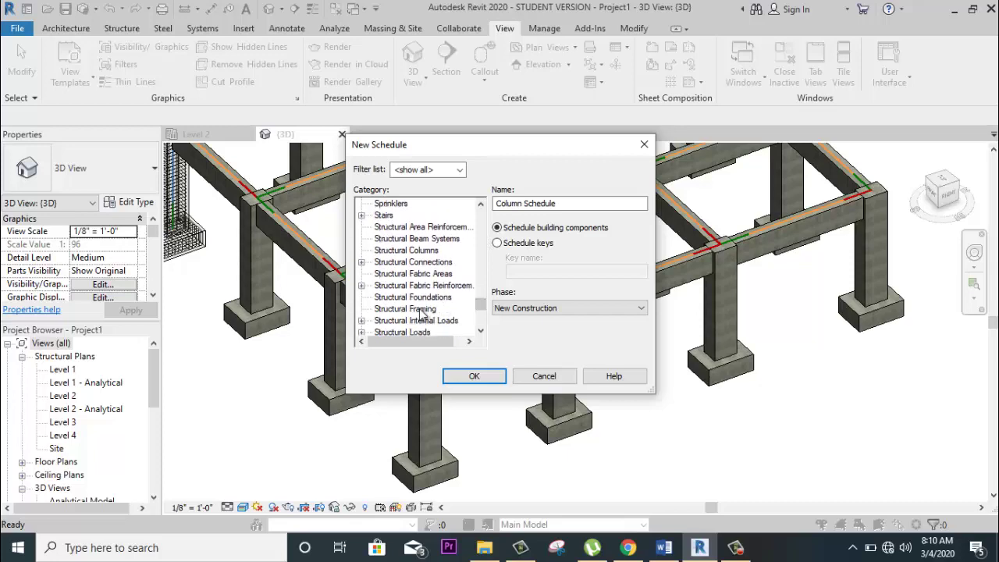
pyautogui.click(428, 254)
pyautogui.click(474, 375)
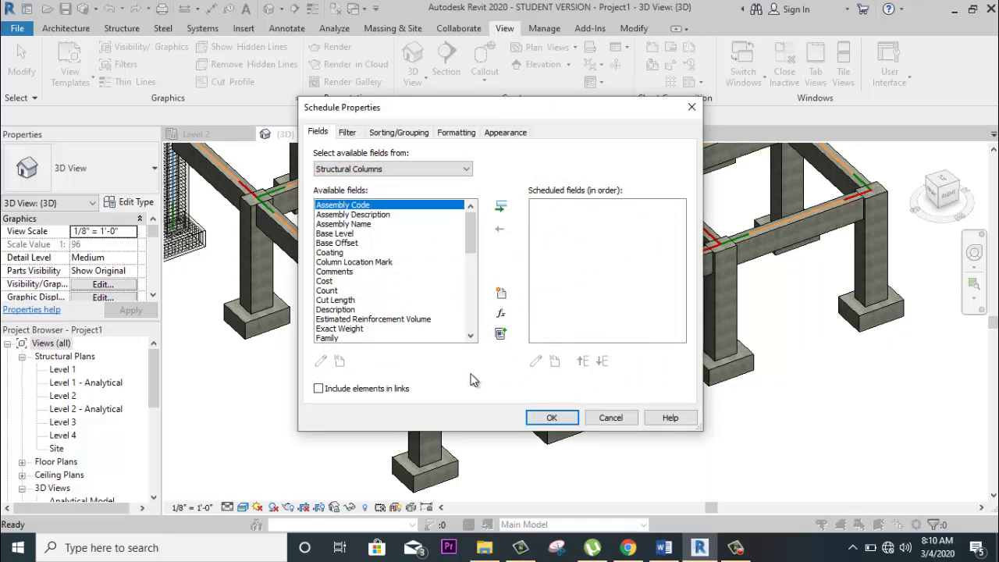
# Add Cost, Cut Length, Count and Length to the scheduled fields.
pyautogui.click(329, 280)
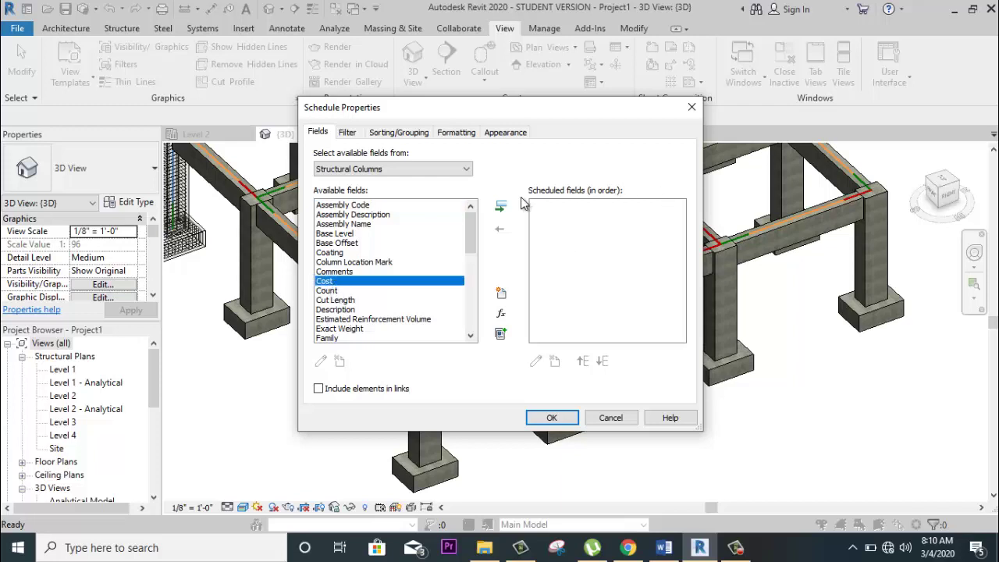
pyautogui.click(500, 209)
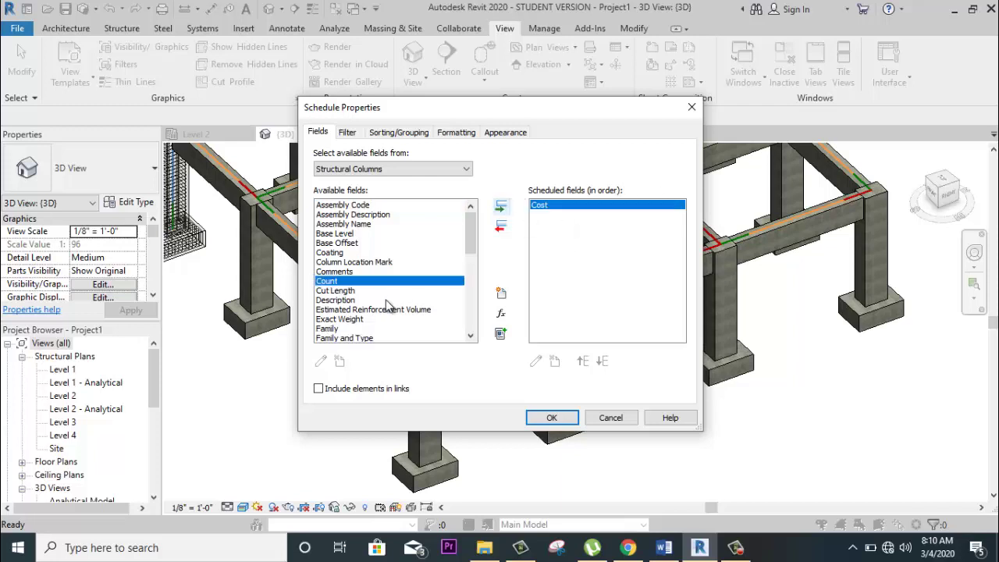
pyautogui.click(377, 292)
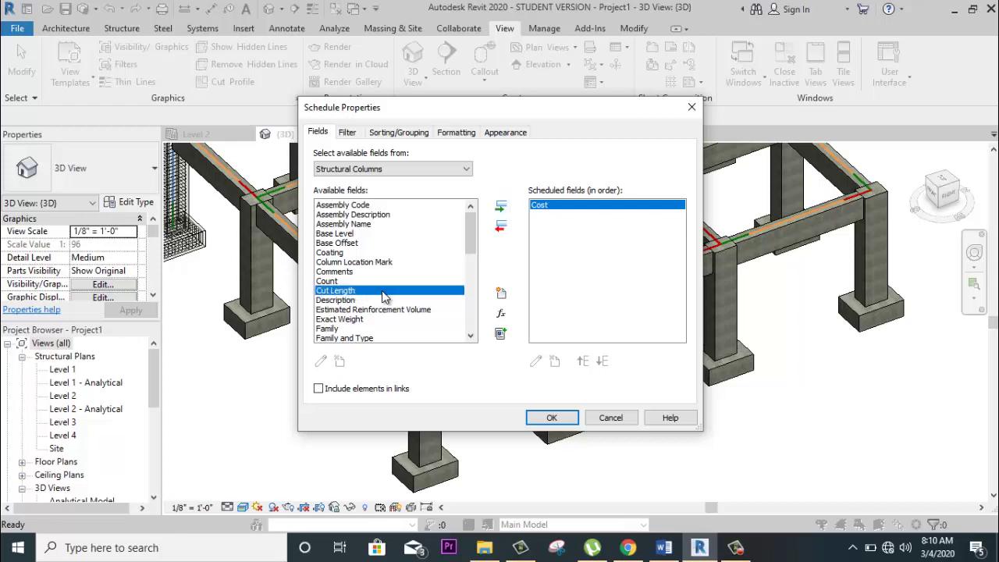
pyautogui.click(500, 206)
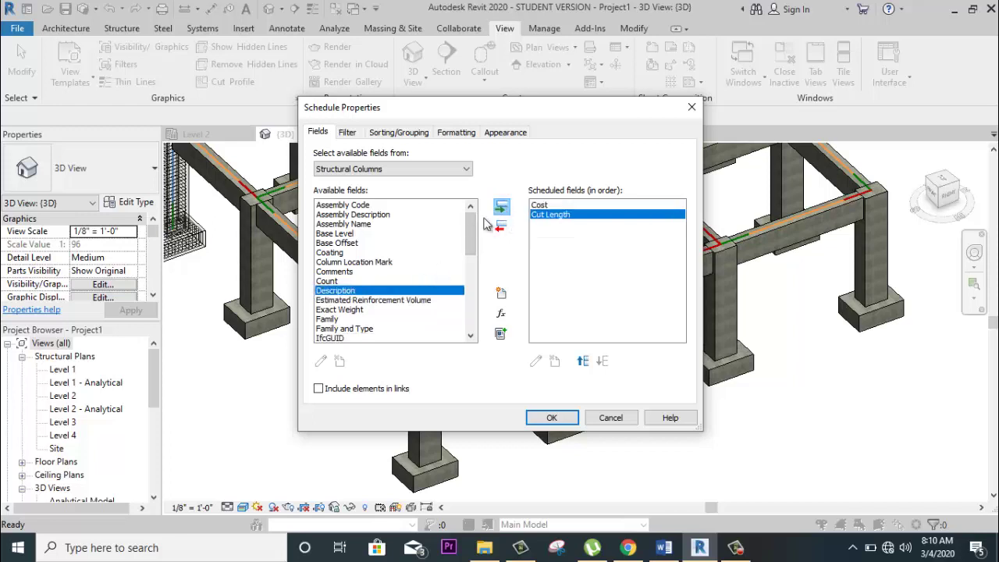
pyautogui.click(365, 281)
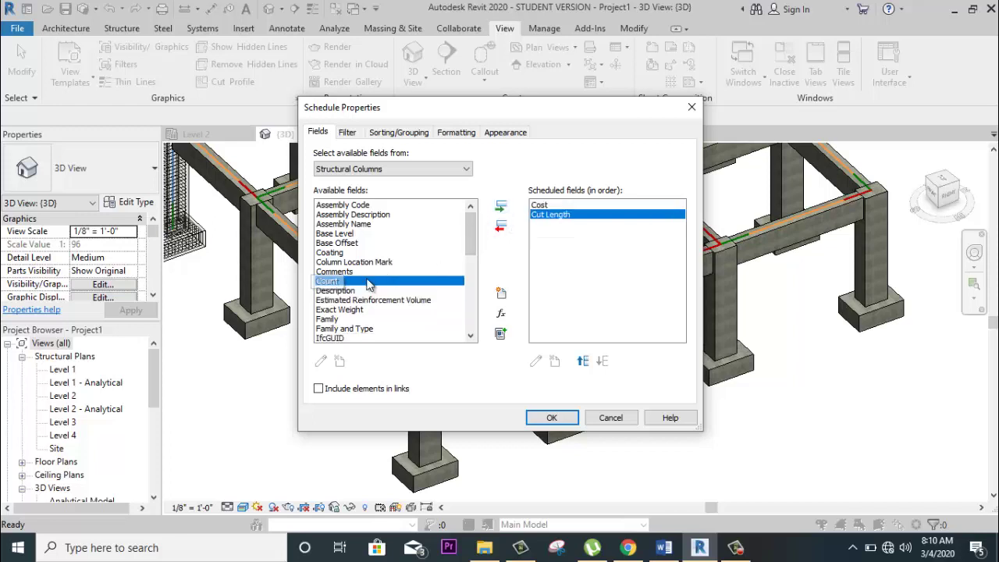
pyautogui.click(502, 208)
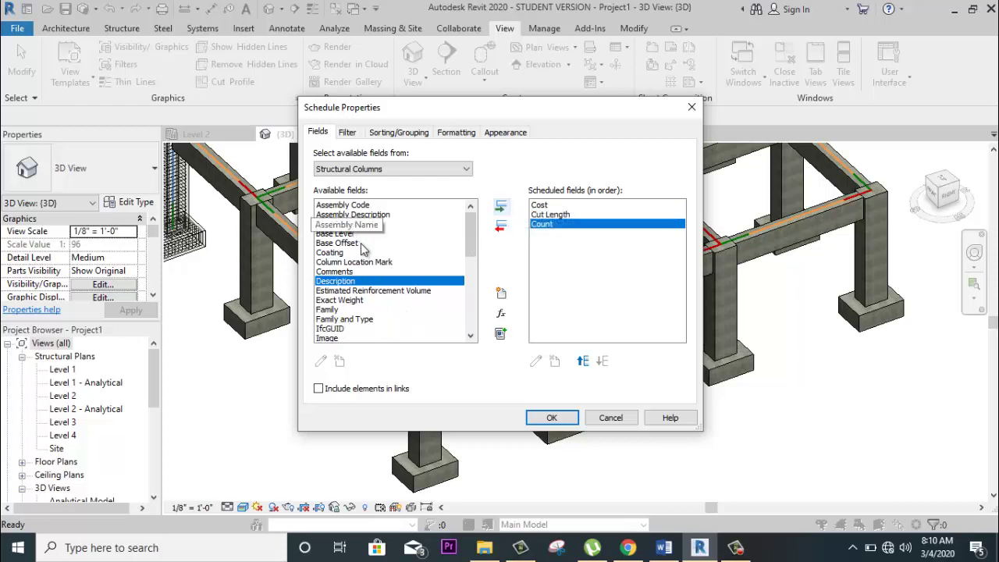
pyautogui.scroll(-2, 363, 285)
pyautogui.click(359, 301)
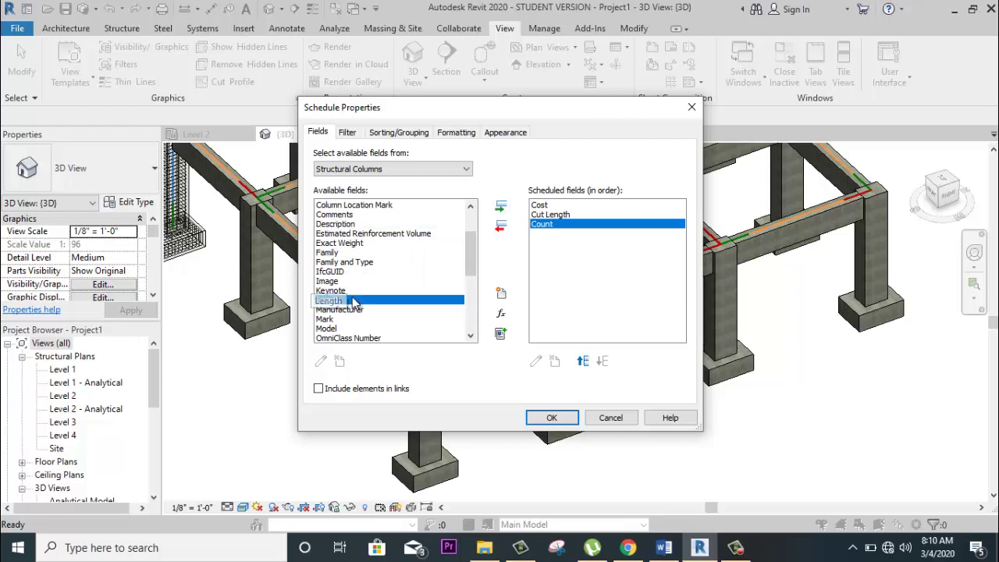
pyautogui.click(501, 206)
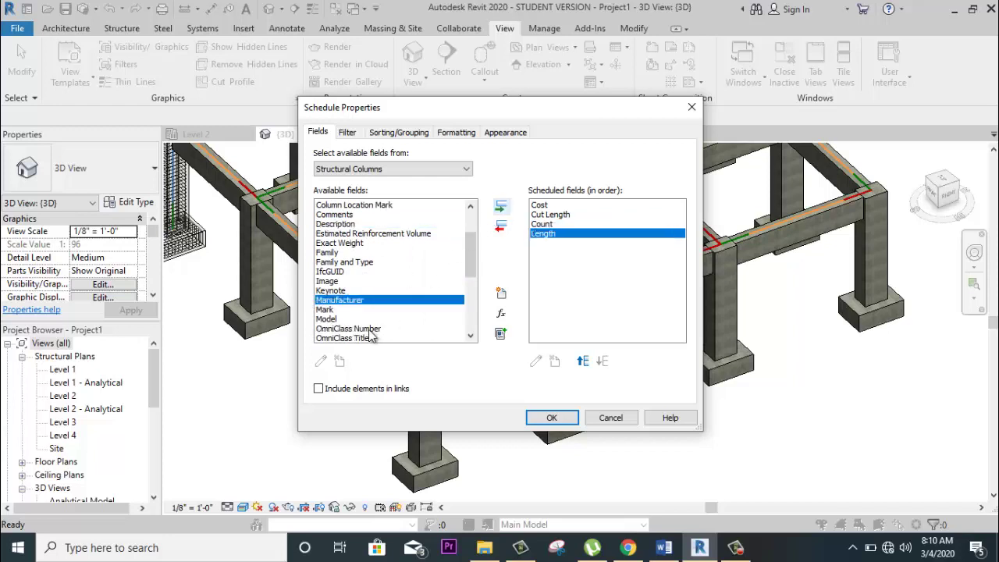
# Add Structural Material and Volume, completing the six scheduled fields.
pyautogui.scroll(-1, 374, 322)
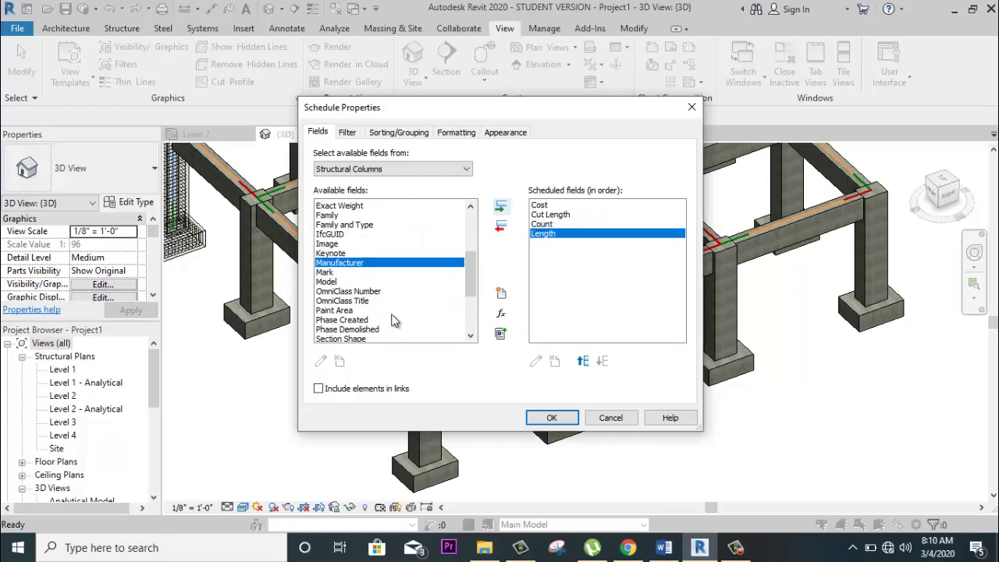
pyautogui.scroll(-2, 390, 320)
pyautogui.scroll(-1, 393, 320)
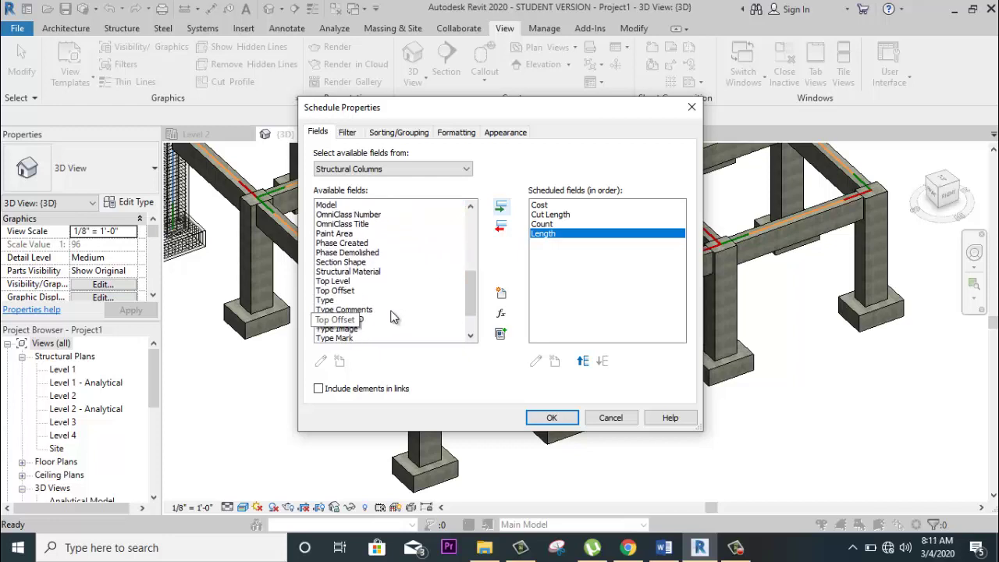
pyautogui.click(374, 271)
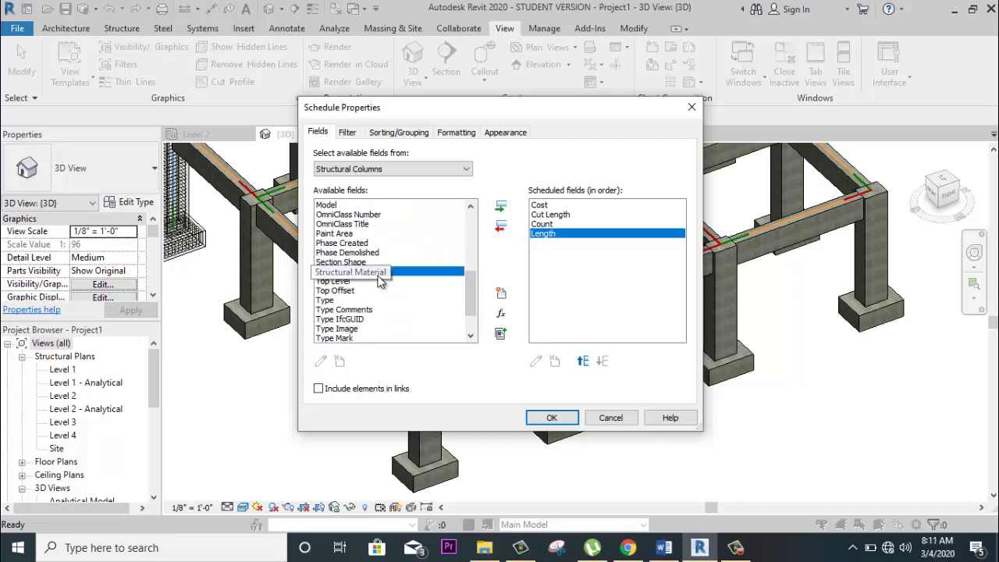
pyautogui.click(502, 206)
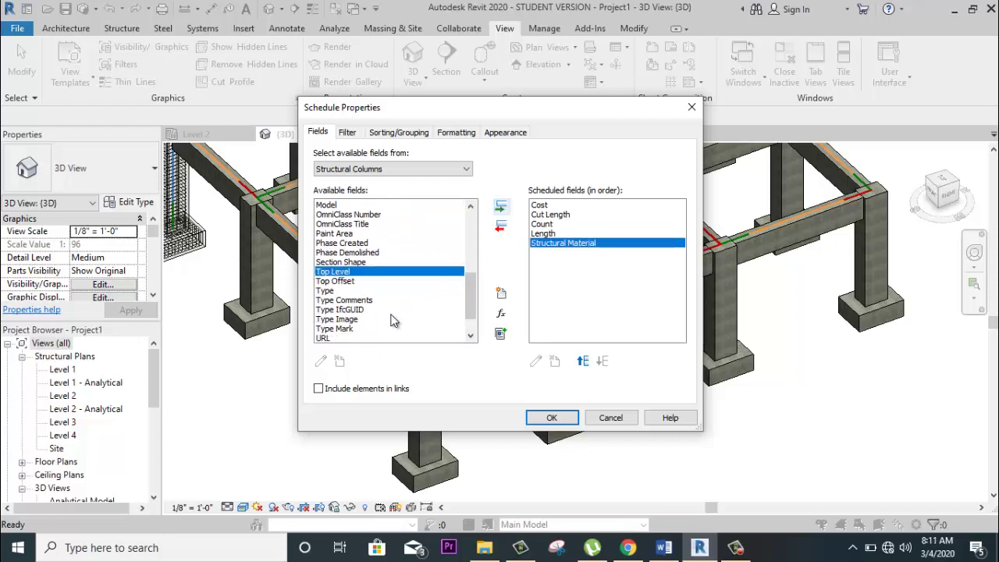
pyautogui.scroll(-1, 387, 317)
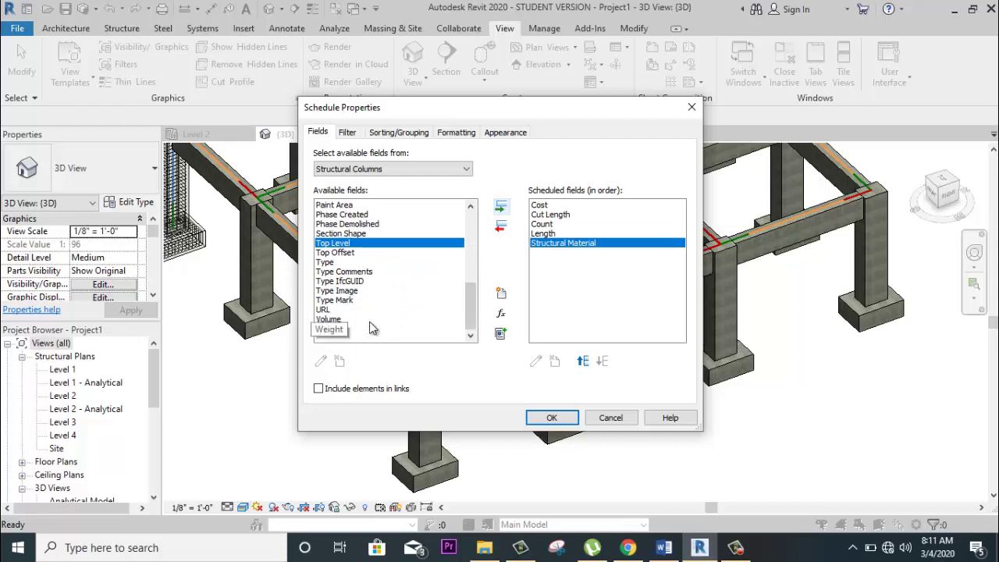
pyautogui.click(373, 320)
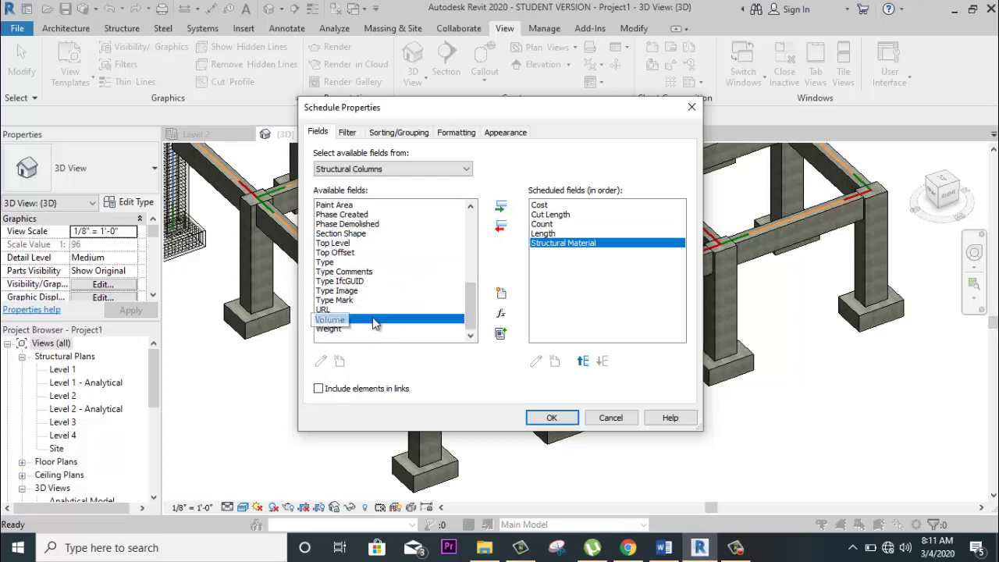
pyautogui.click(503, 213)
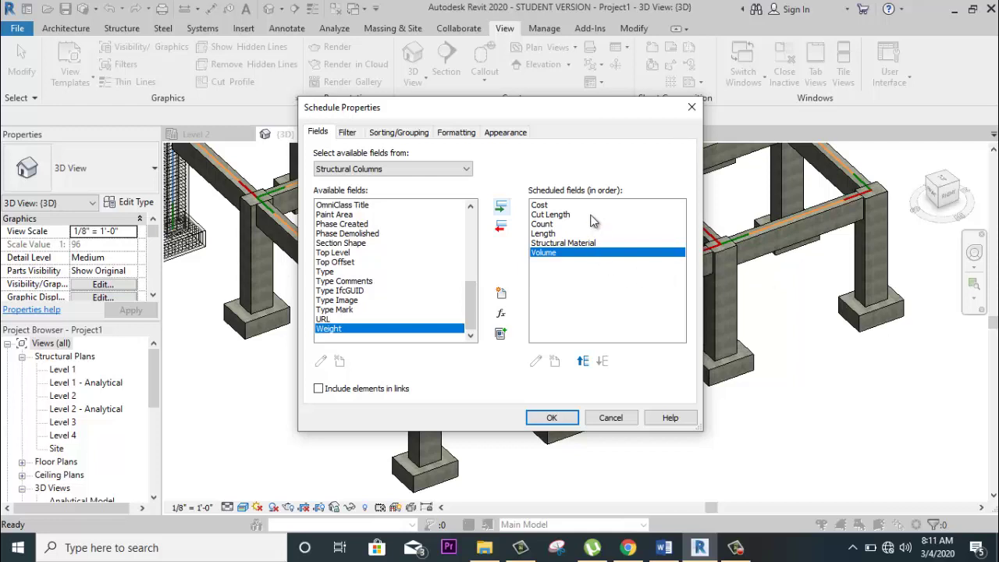
pyautogui.moveTo(592, 206); pyautogui.dragTo(590, 270)
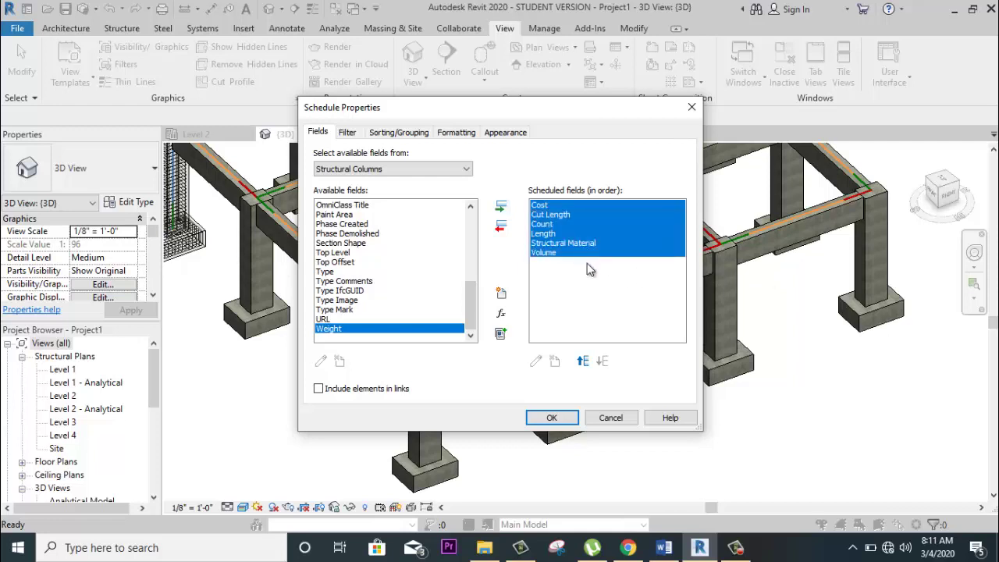
# Turn on grand totals in Sorting/Grouping, set to Totals only.
pyautogui.click(347, 133)
pyautogui.click(407, 134)
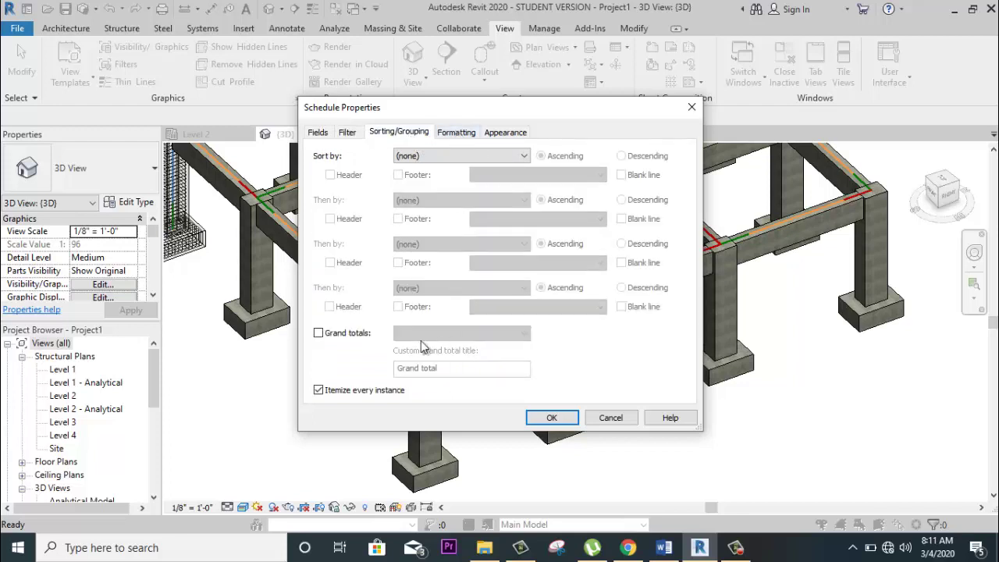
pyautogui.click(344, 333)
pyautogui.click(468, 333)
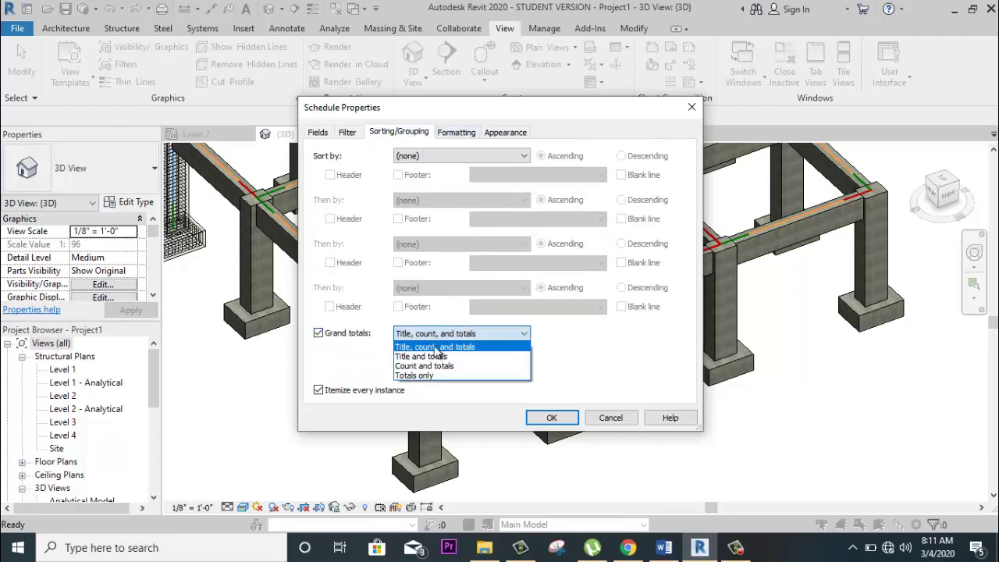
pyautogui.click(437, 376)
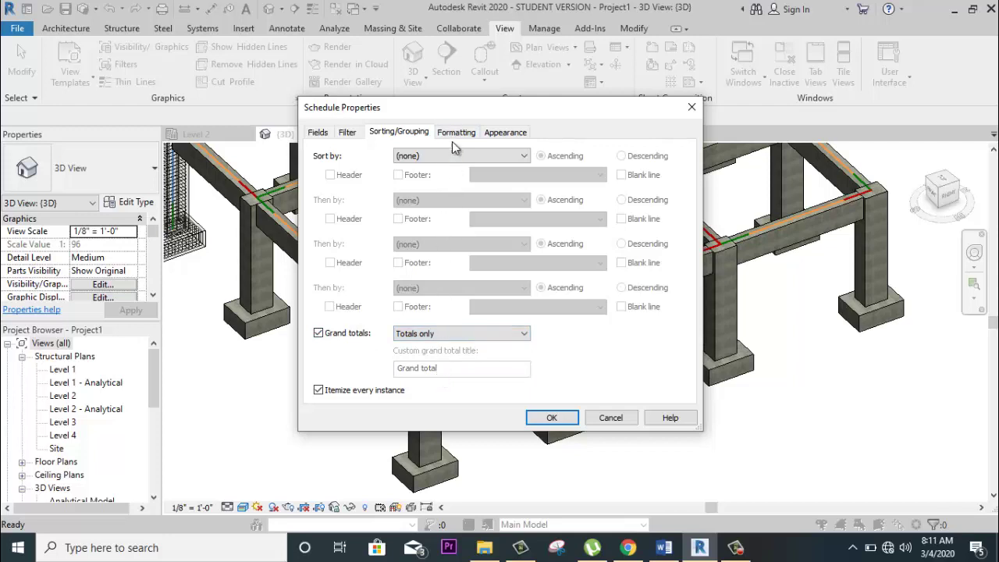
pyautogui.click(456, 133)
# Set the Cost and Cut Length fields to Calculate totals.
pyautogui.moveTo(398, 175); pyautogui.dragTo(395, 215)
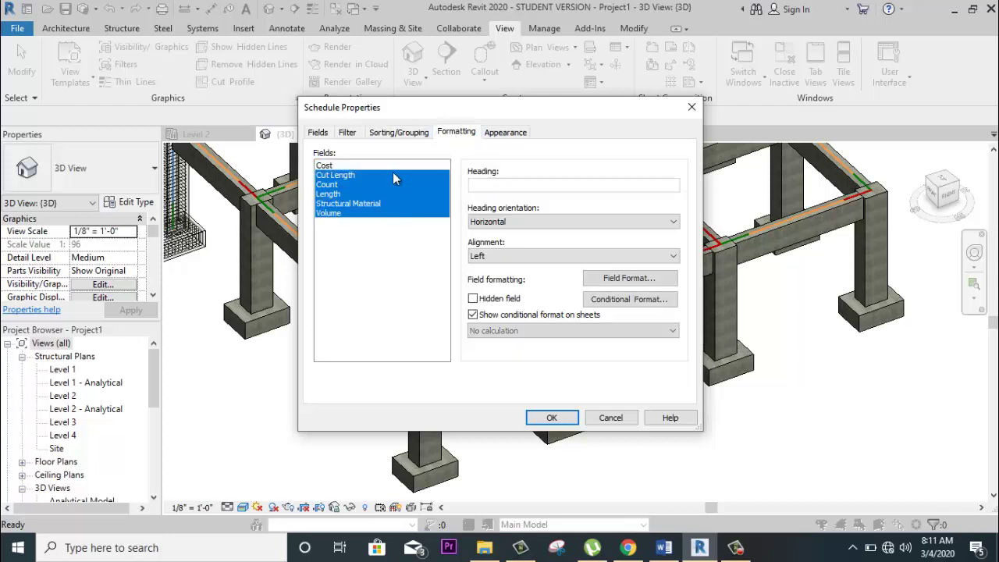
pyautogui.moveTo(397, 164); pyautogui.dragTo(394, 225)
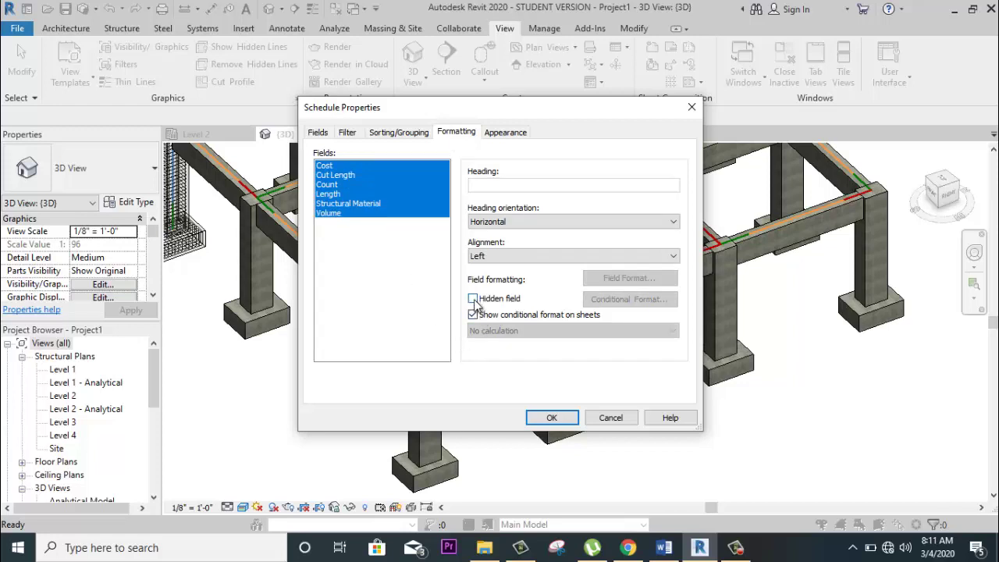
pyautogui.click(378, 278)
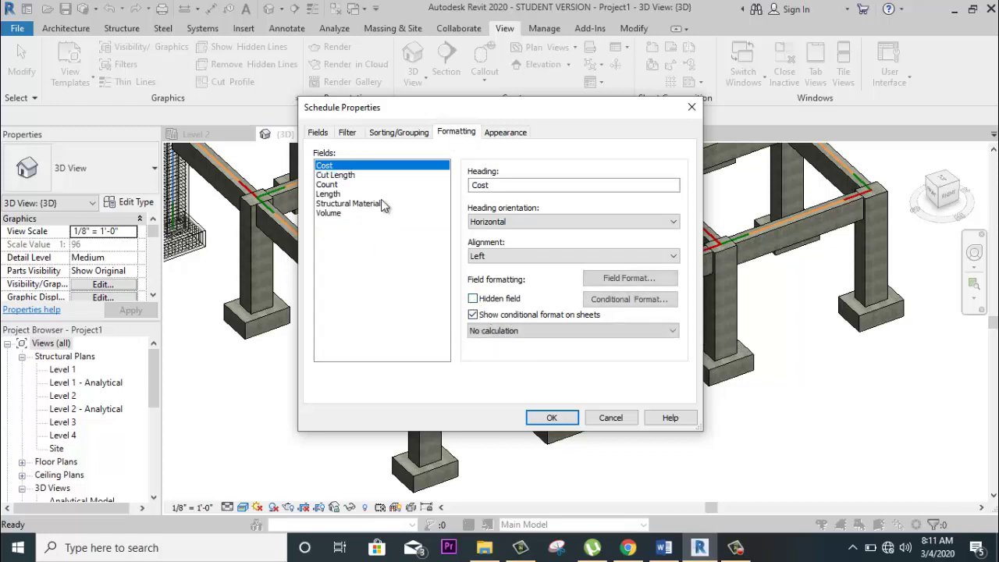
pyautogui.click(519, 334)
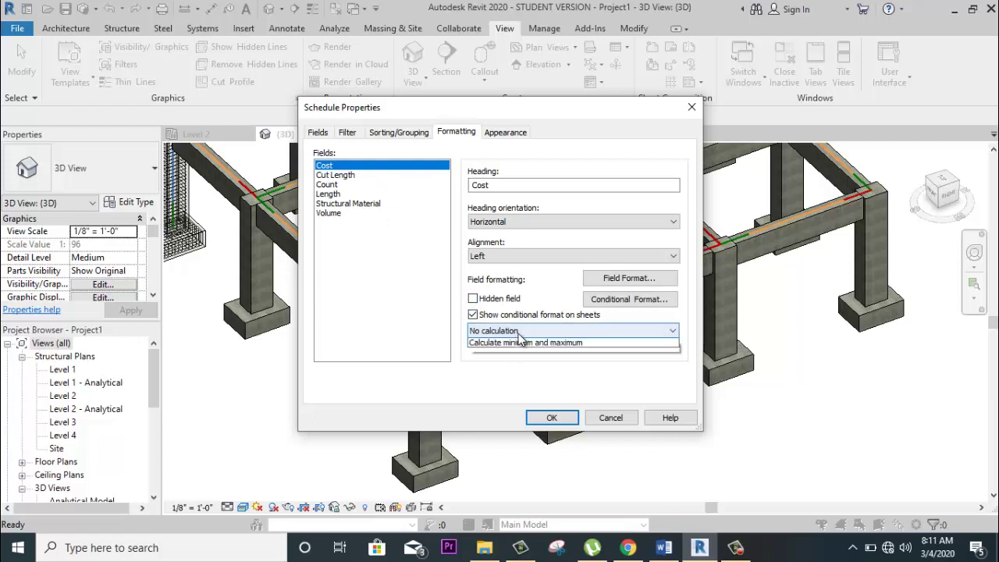
pyautogui.click(517, 350)
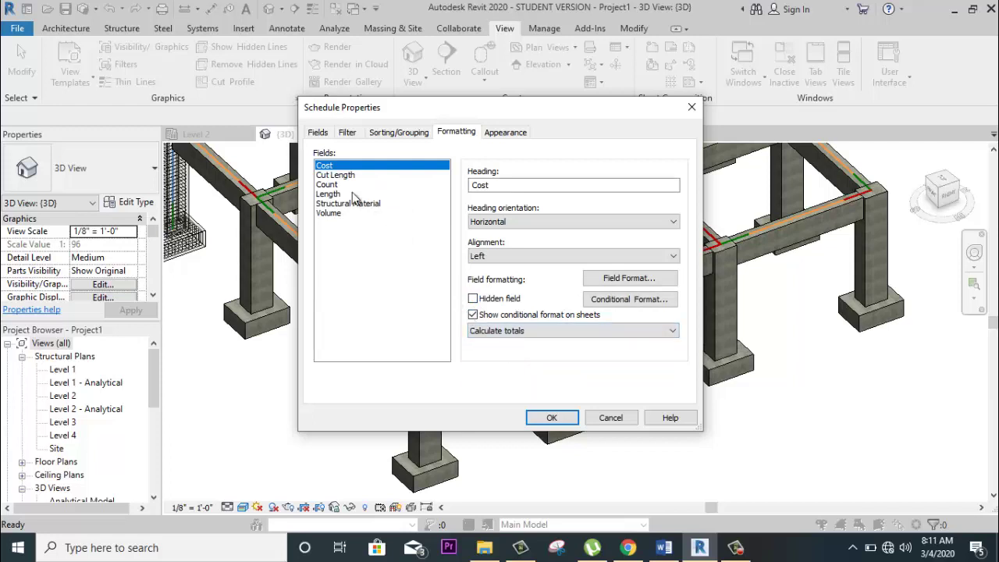
pyautogui.moveTo(359, 176); pyautogui.dragTo(355, 212)
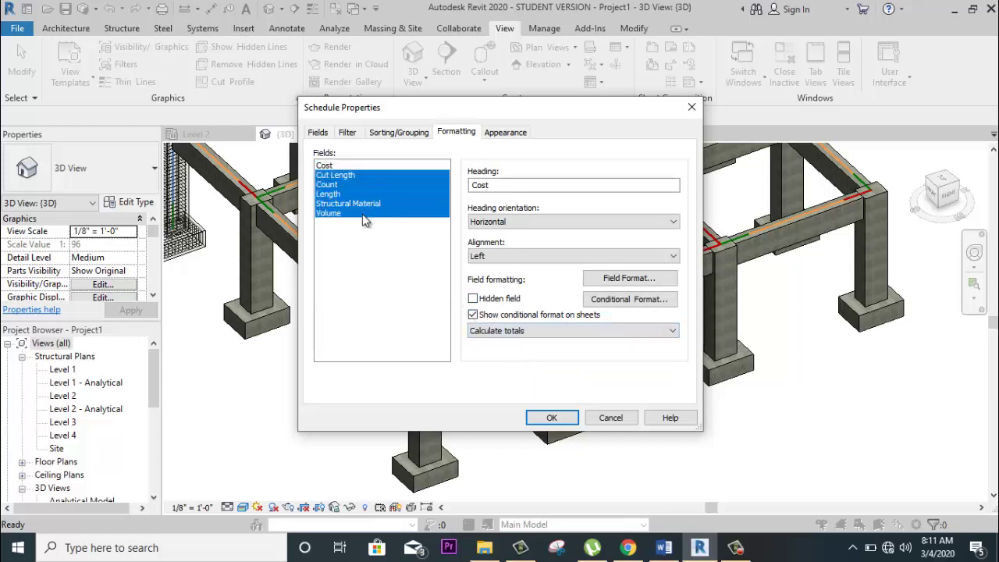
pyautogui.click(356, 177)
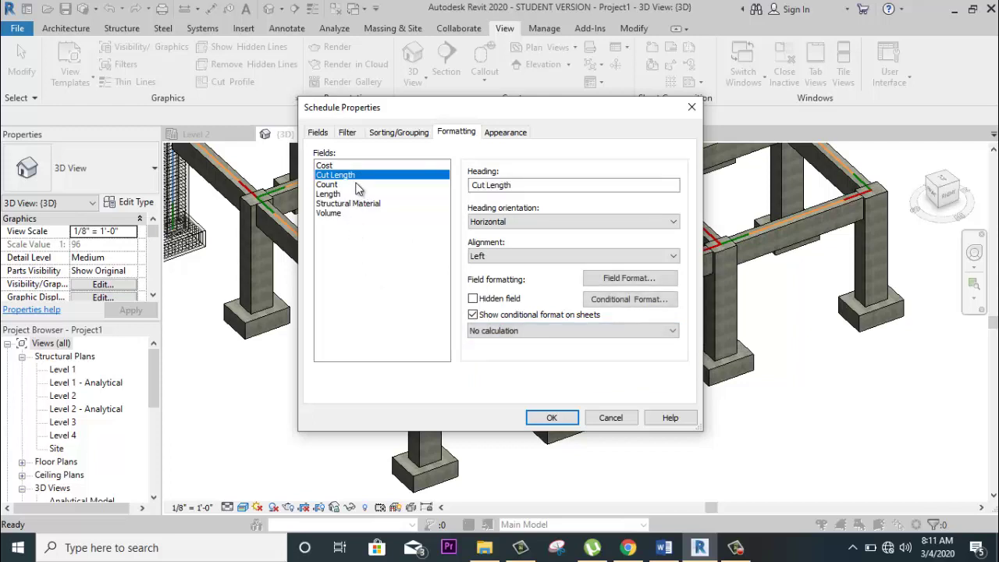
pyautogui.click(540, 331)
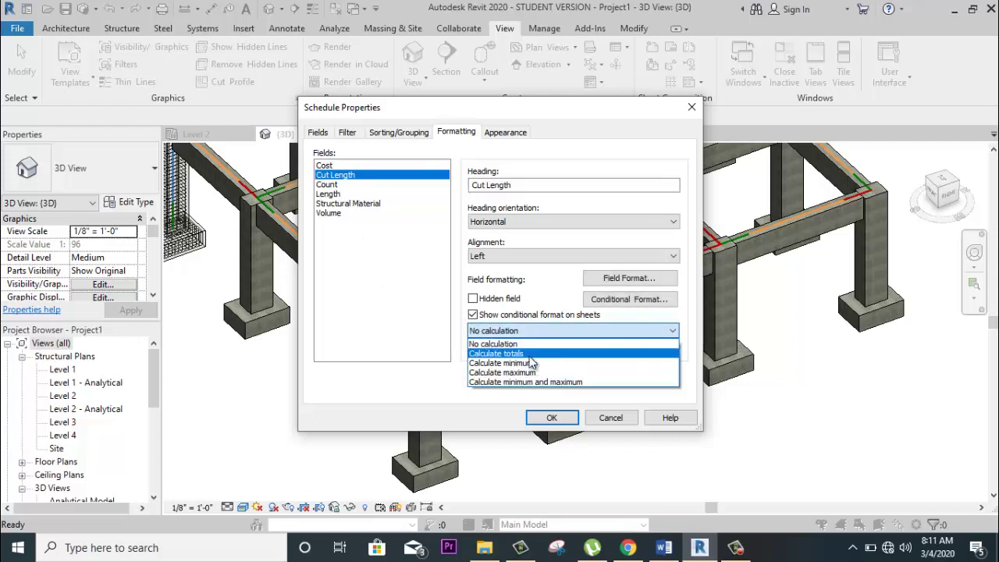
pyautogui.click(529, 357)
# Set Count, Length and Volume to Calculate totals and apply the formatting.
pyautogui.click(336, 185)
pyautogui.click(519, 332)
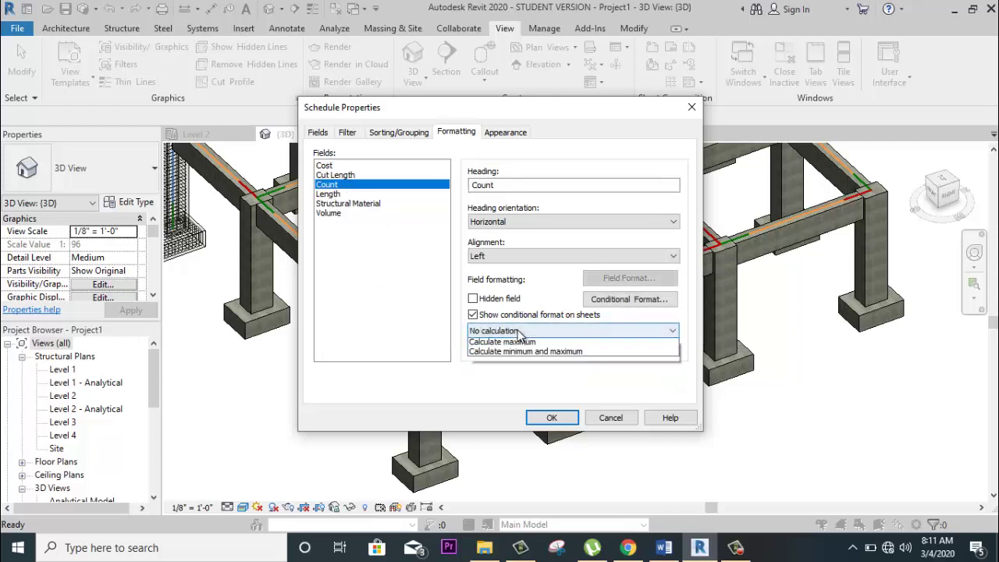
pyautogui.click(515, 356)
pyautogui.click(357, 193)
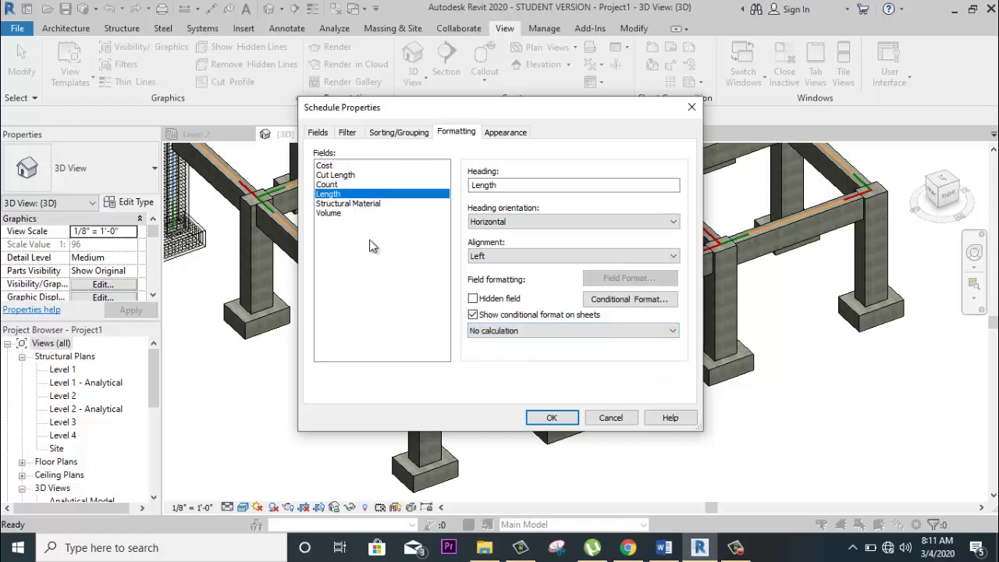
pyautogui.click(540, 331)
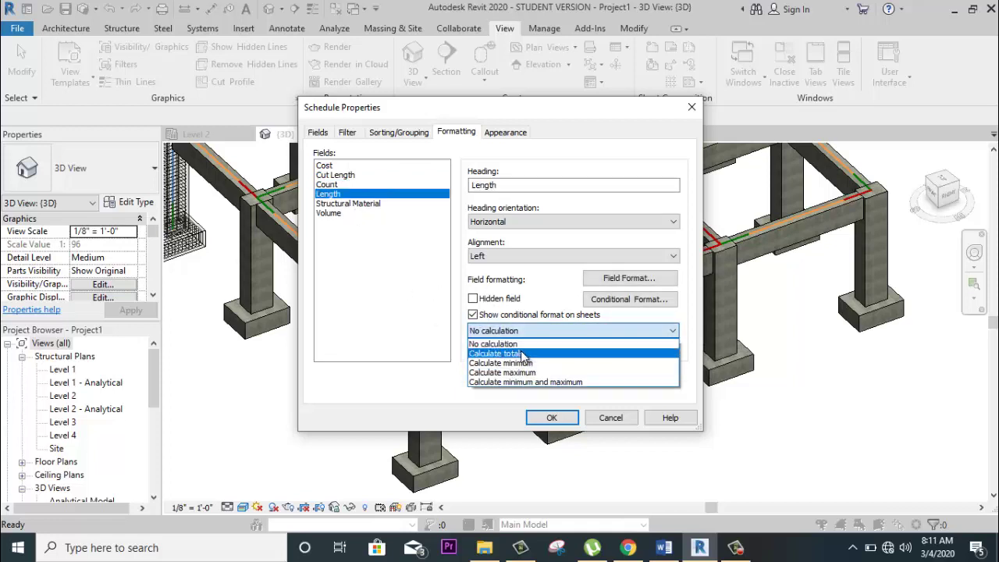
pyautogui.click(523, 356)
pyautogui.click(378, 203)
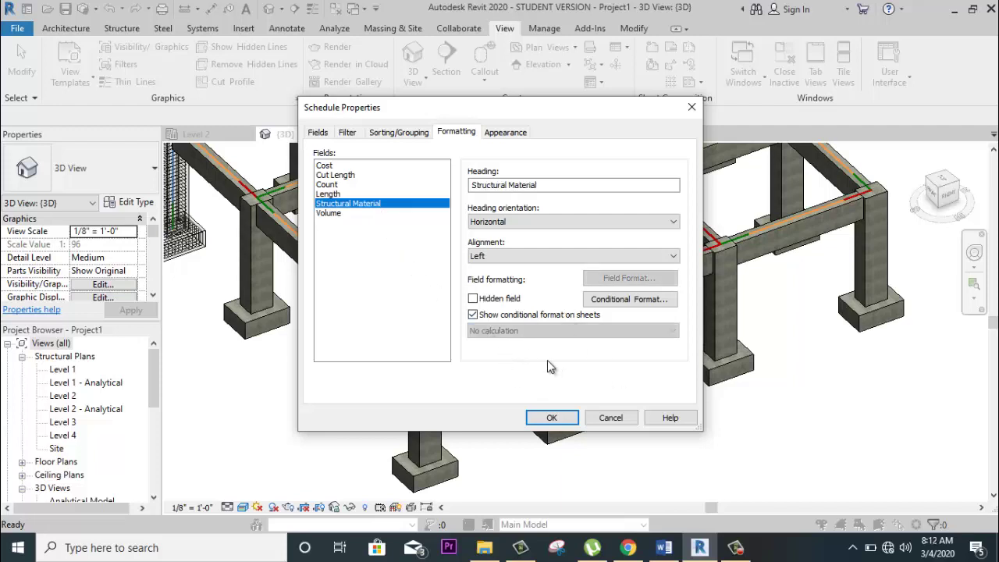
pyautogui.click(328, 213)
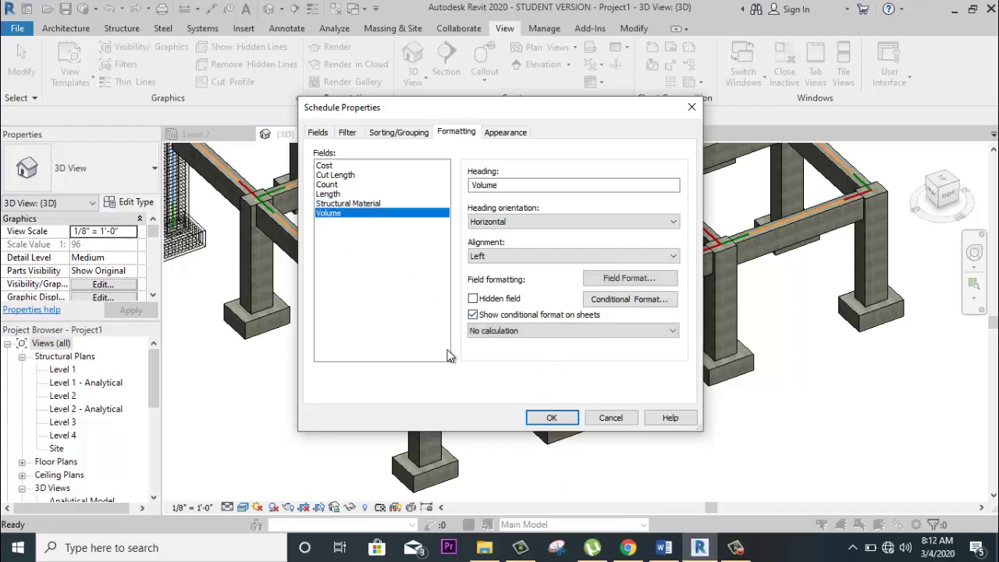
pyautogui.click(524, 331)
pyautogui.click(524, 355)
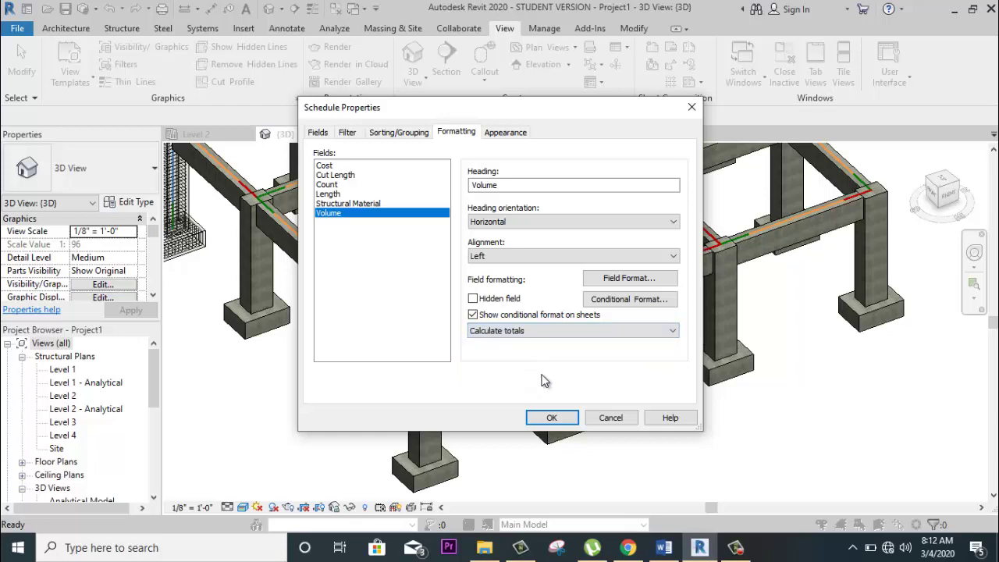
pyautogui.click(548, 420)
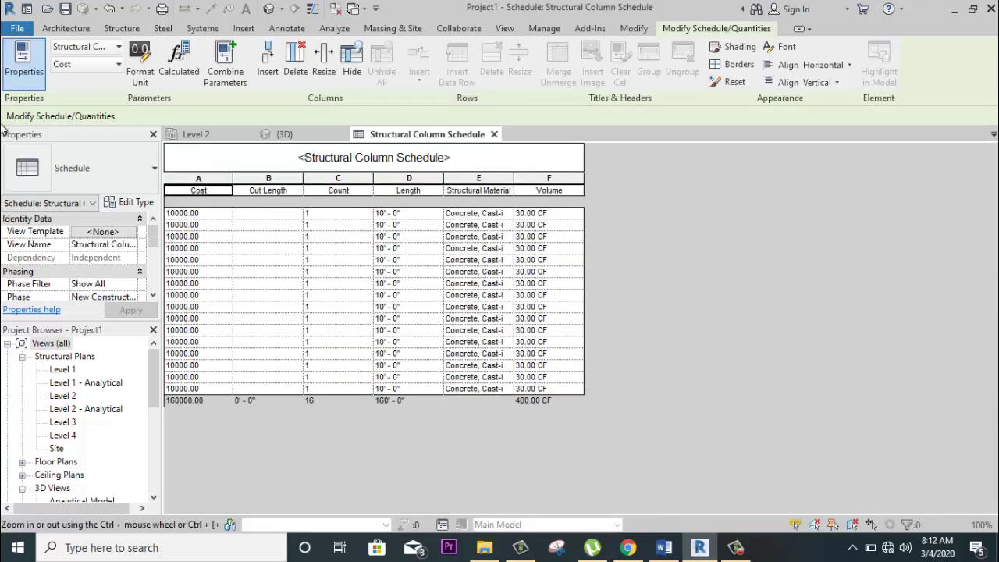
pyautogui.click(241, 214)
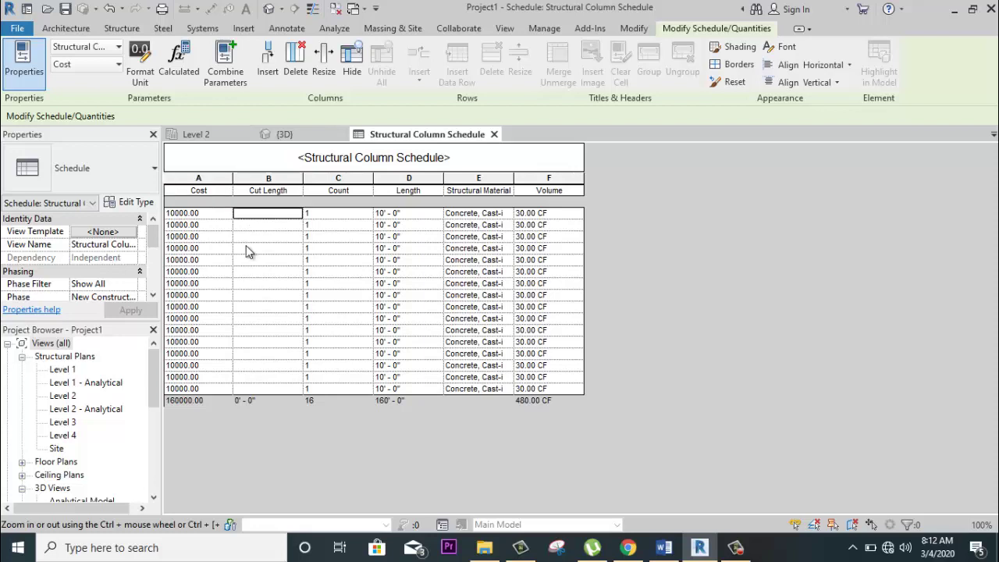
pyautogui.moveTo(246, 226); pyautogui.dragTo(242, 365)
pyautogui.moveTo(216, 217); pyautogui.dragTo(216, 398)
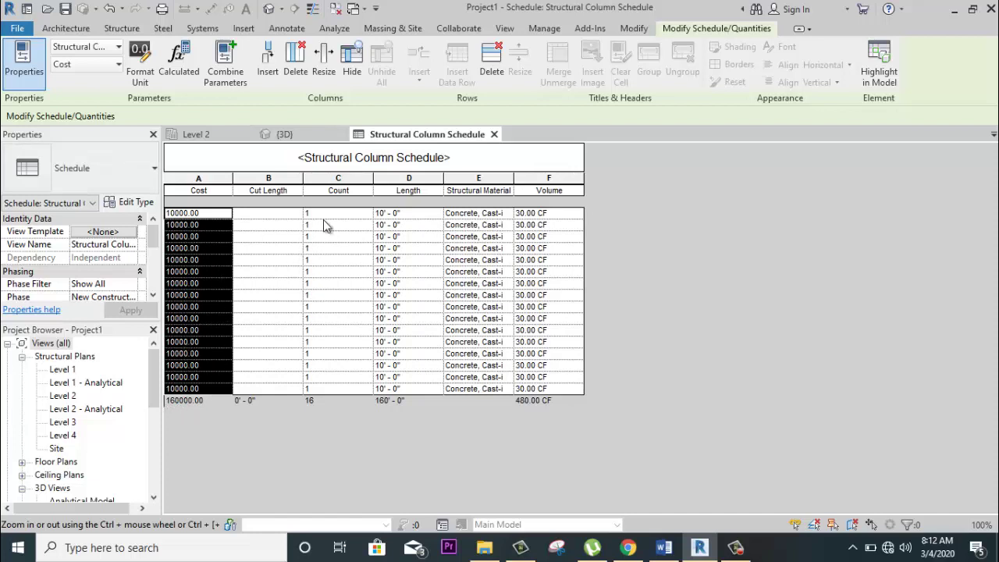
pyautogui.moveTo(327, 212); pyautogui.dragTo(334, 390)
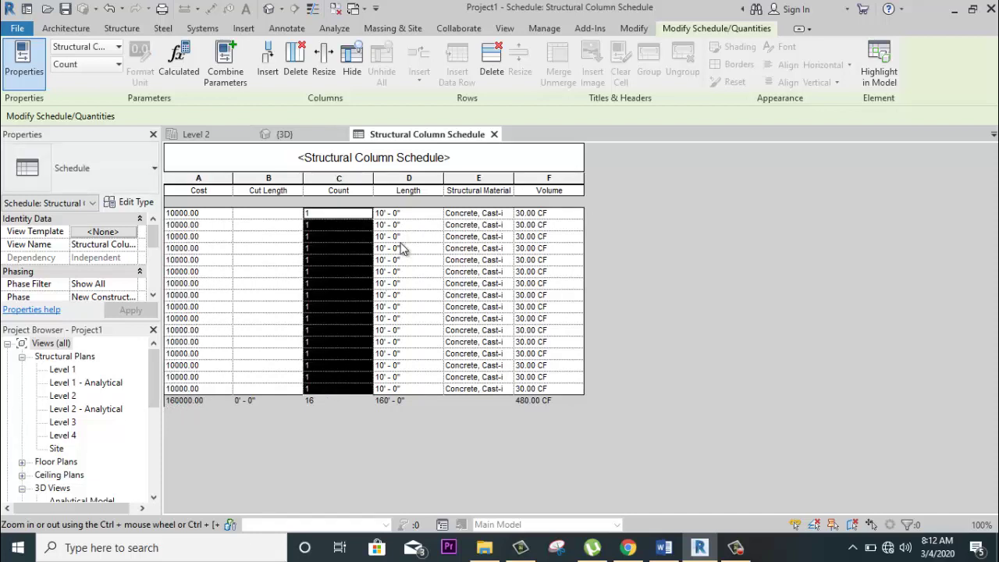
pyautogui.moveTo(409, 213); pyautogui.dragTo(421, 390)
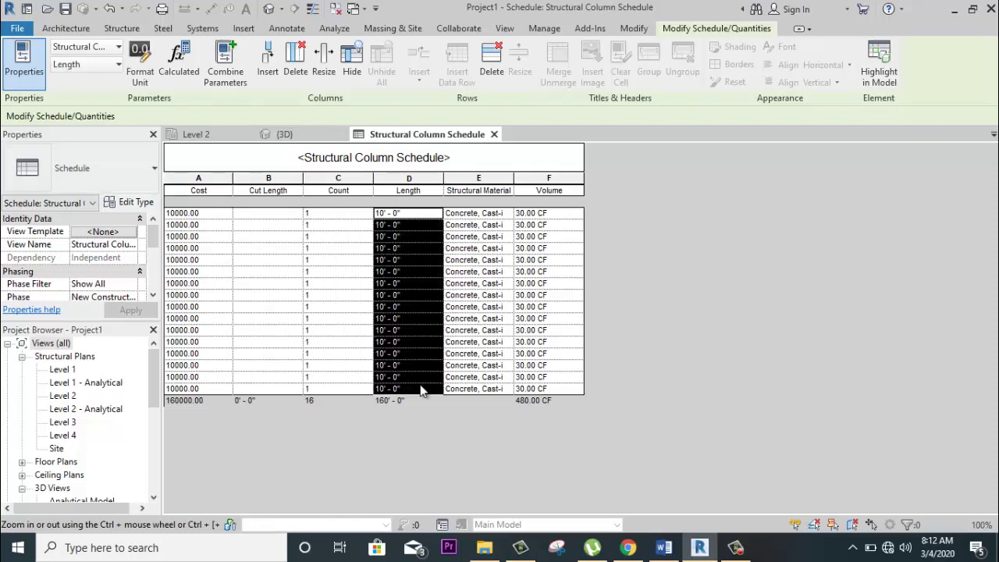
pyautogui.moveTo(468, 213); pyautogui.dragTo(480, 389)
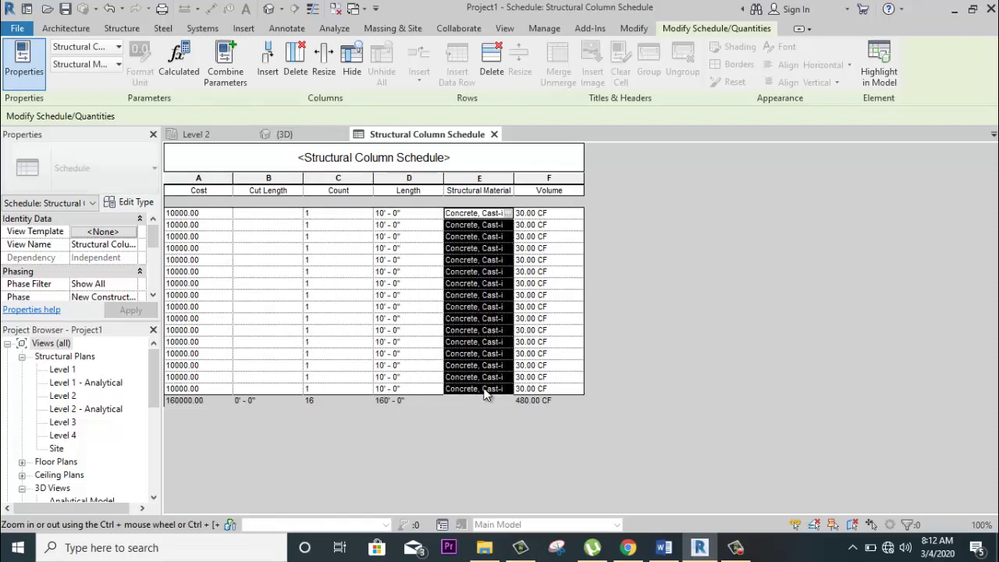
pyautogui.moveTo(551, 213); pyautogui.dragTo(572, 384)
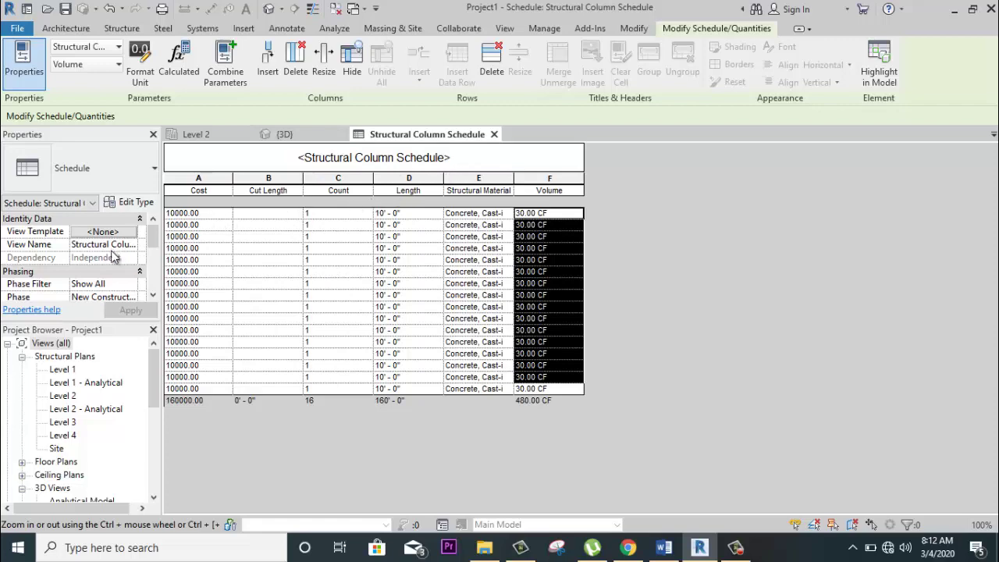
pyautogui.scroll(-3, 105, 283)
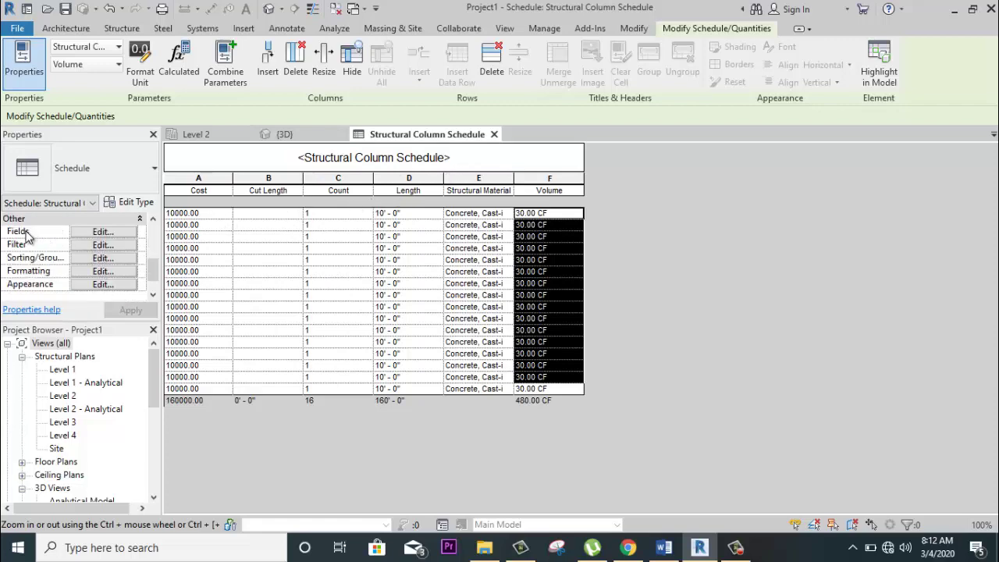
# Through Fields Edit, add Family and Family and Type to the scheduled fields and apply.
pyautogui.click(103, 232)
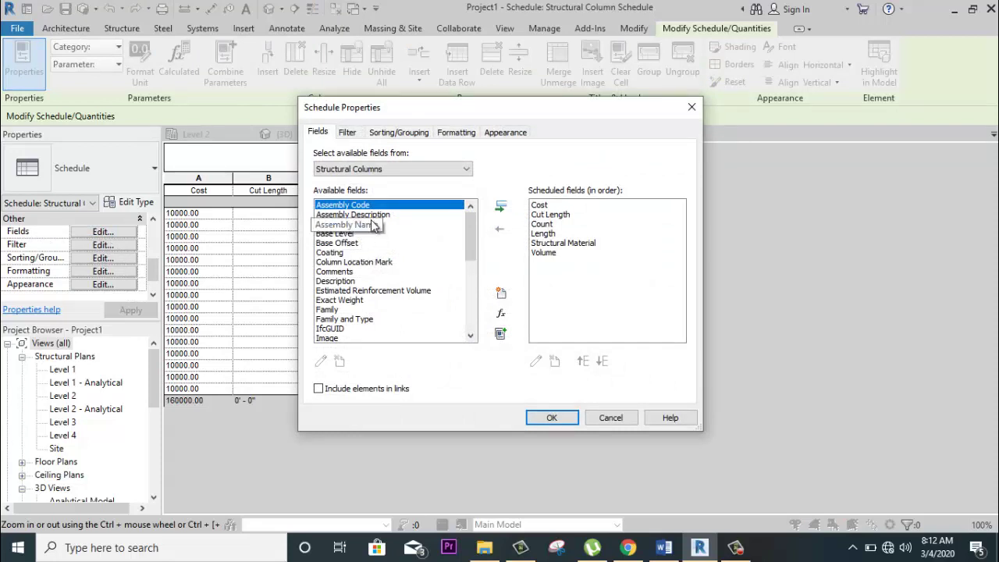
pyautogui.click(362, 311)
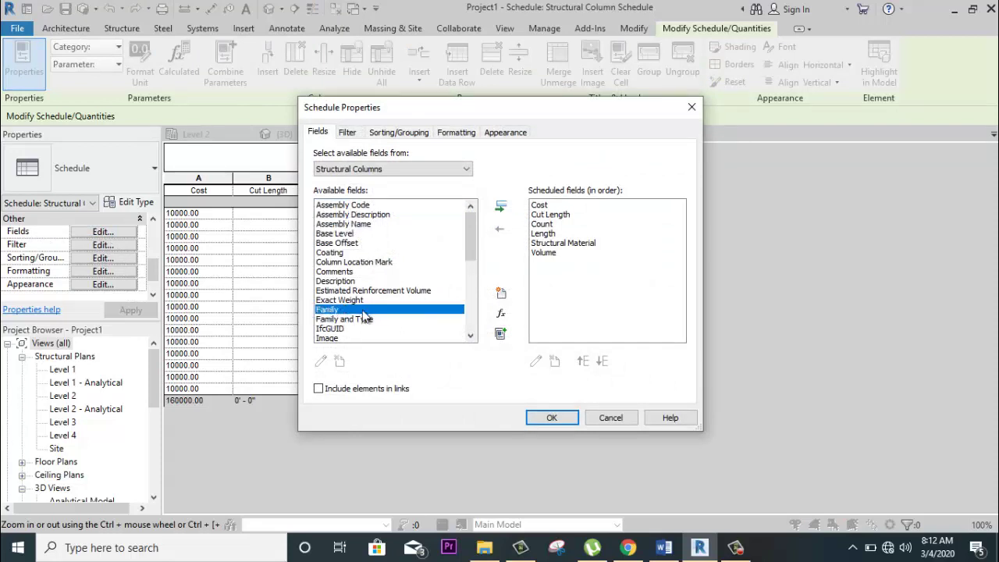
pyautogui.click(504, 207)
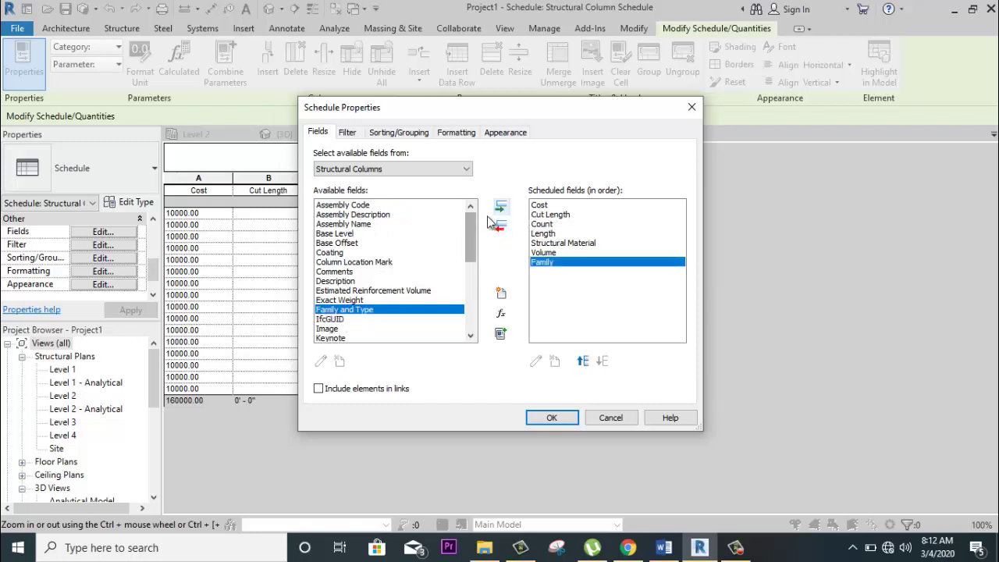
pyautogui.click(501, 207)
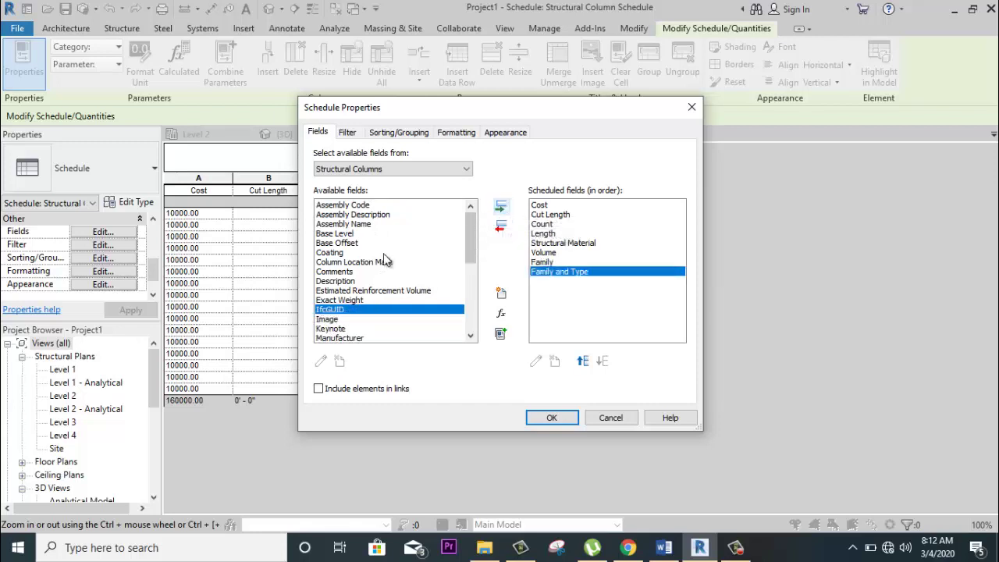
pyautogui.scroll(-2, 372, 246)
pyautogui.scroll(-2, 372, 246)
pyautogui.scroll(-1, 372, 246)
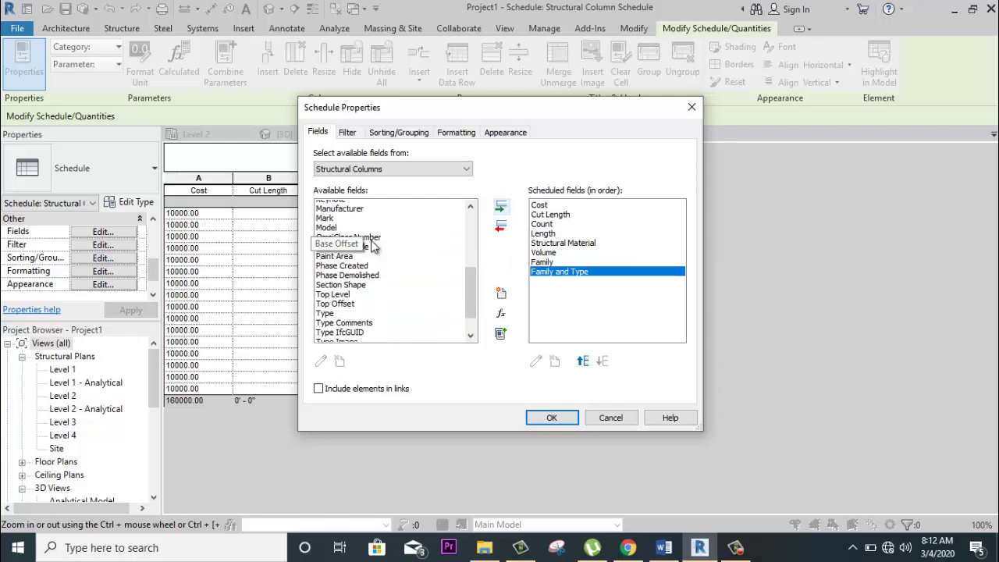
pyautogui.scroll(-1, 372, 246)
pyautogui.click(536, 420)
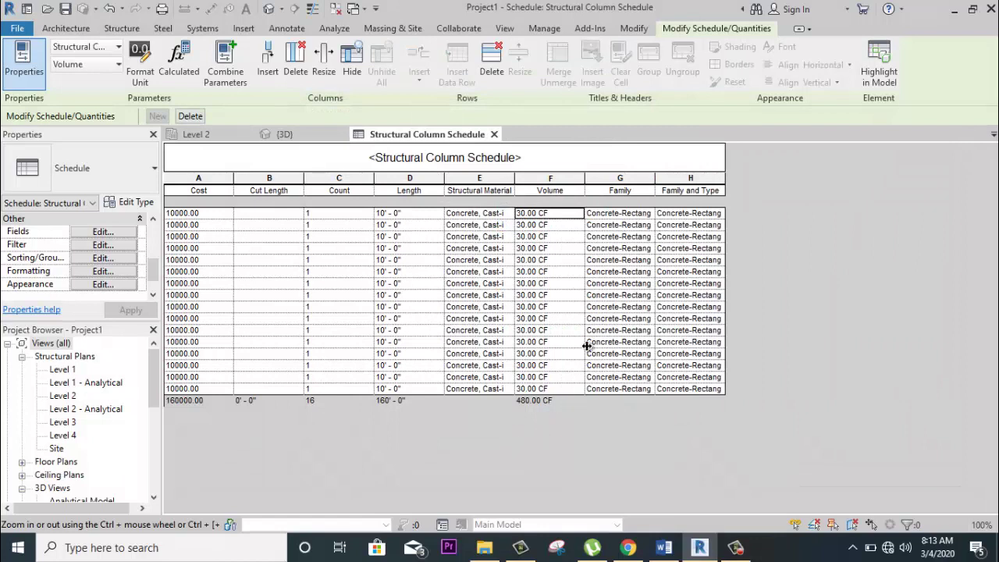
# Select a Family cell, review Formatting without changes, then show the File menu.
pyautogui.click(634, 213)
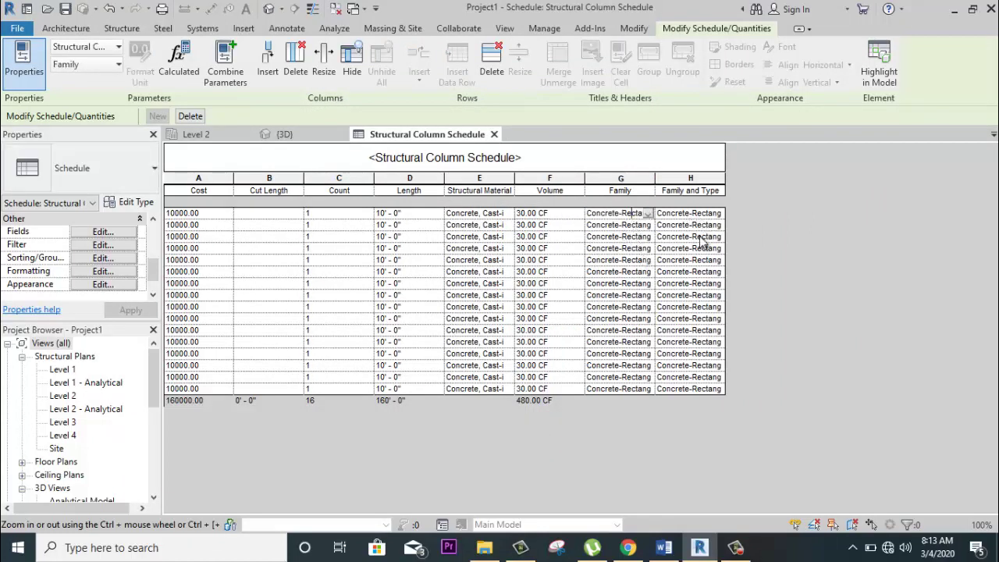
pyautogui.click(104, 272)
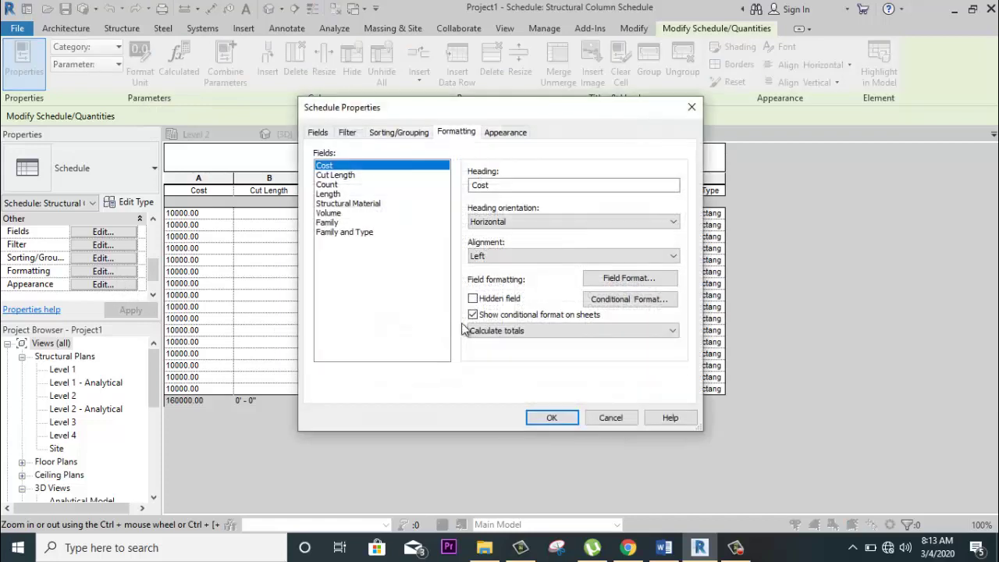
pyautogui.click(617, 417)
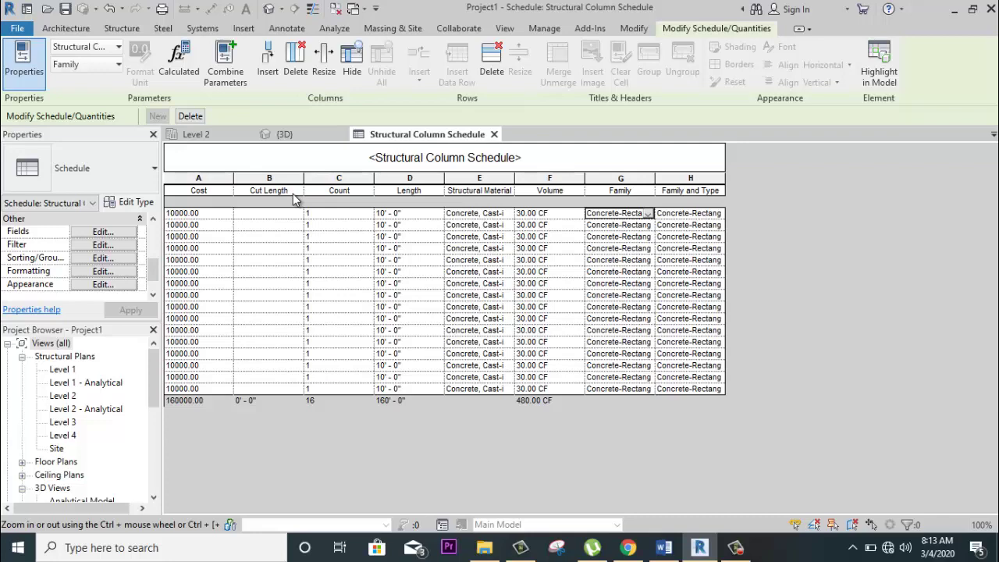
pyautogui.click(17, 29)
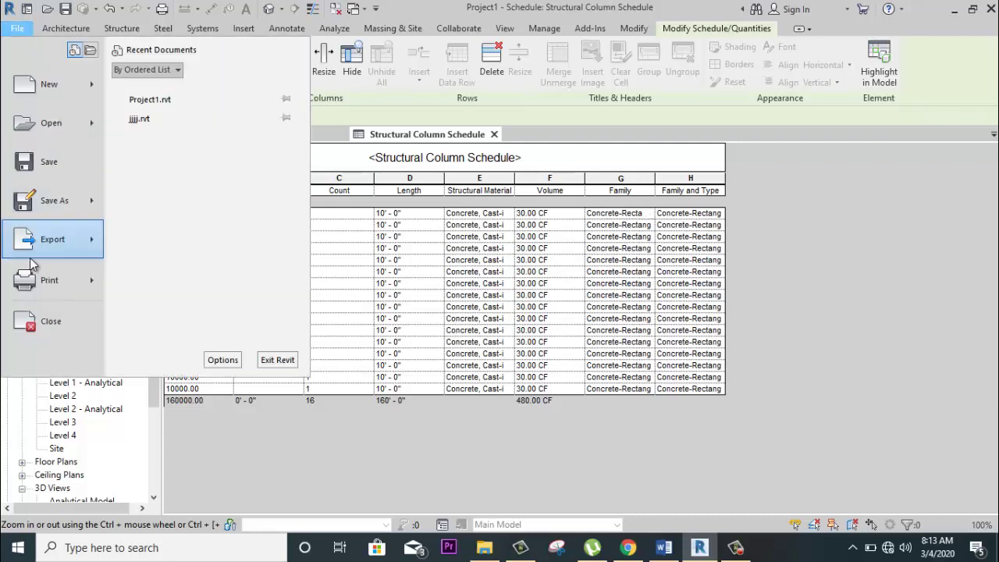
# Highlight the second schedule row's column in the model, cancelling the closed-view search.
pyautogui.moveTo(53, 239)
pyautogui.click(386, 260)
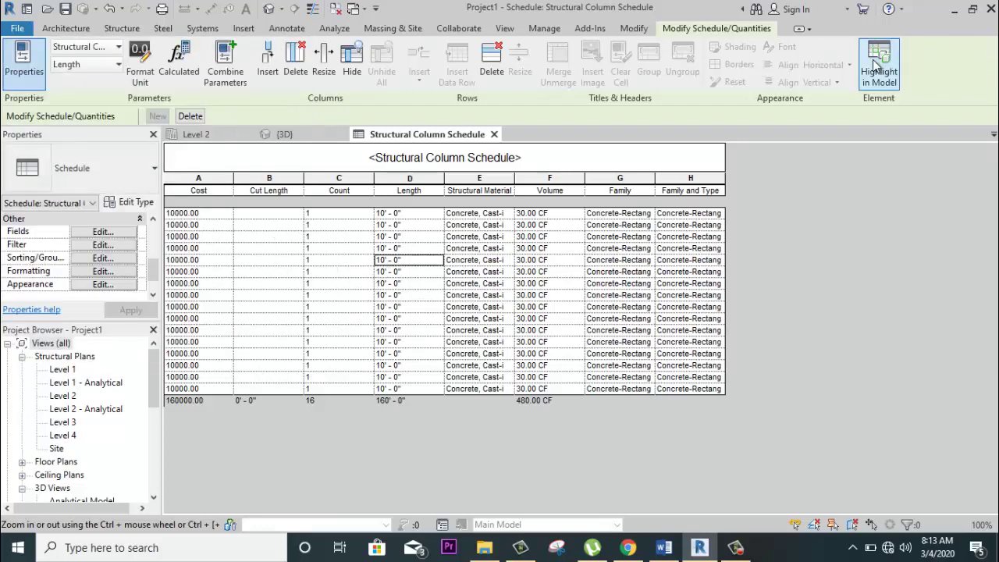
pyautogui.click(217, 225)
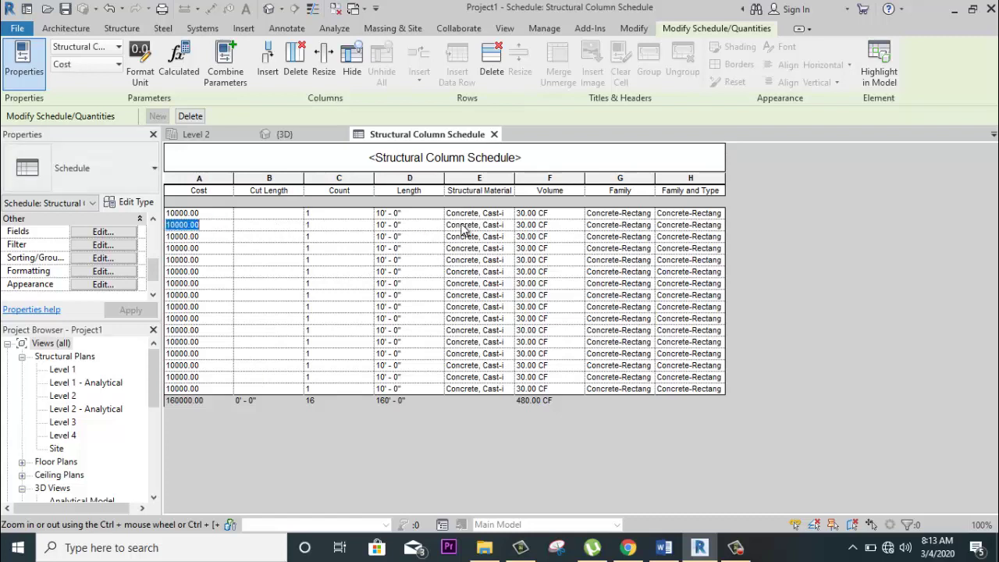
pyautogui.click(879, 78)
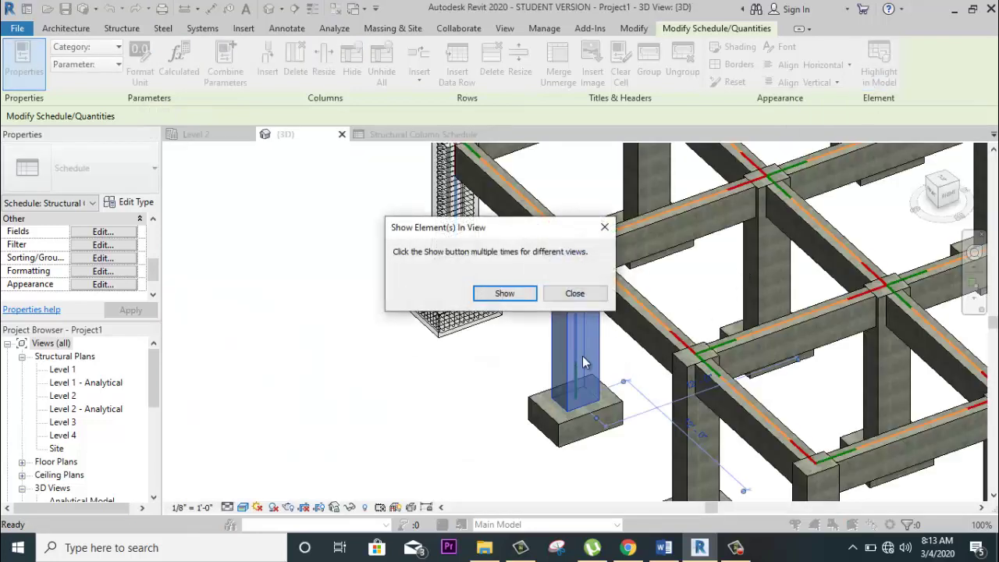
pyautogui.click(502, 294)
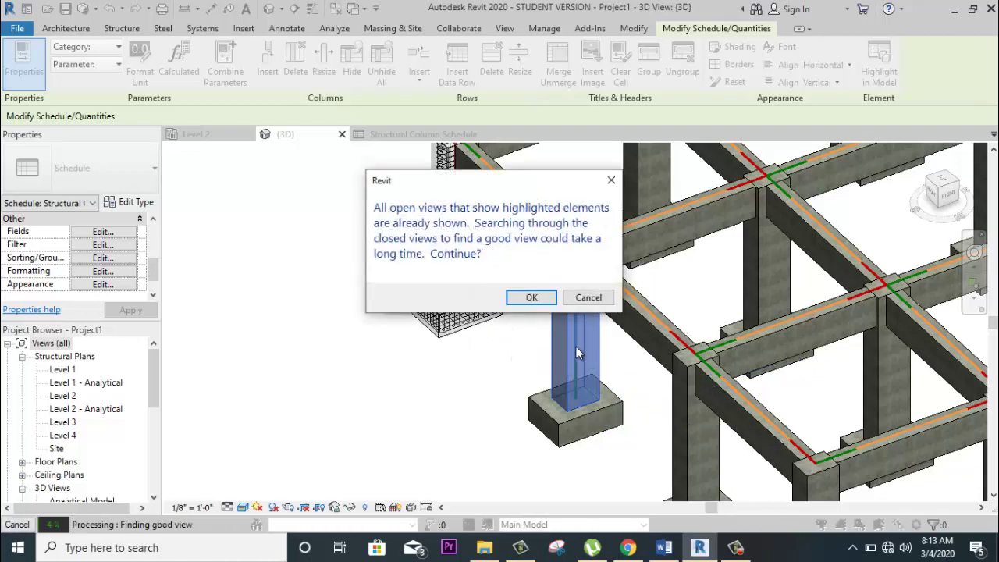
pyautogui.click(579, 299)
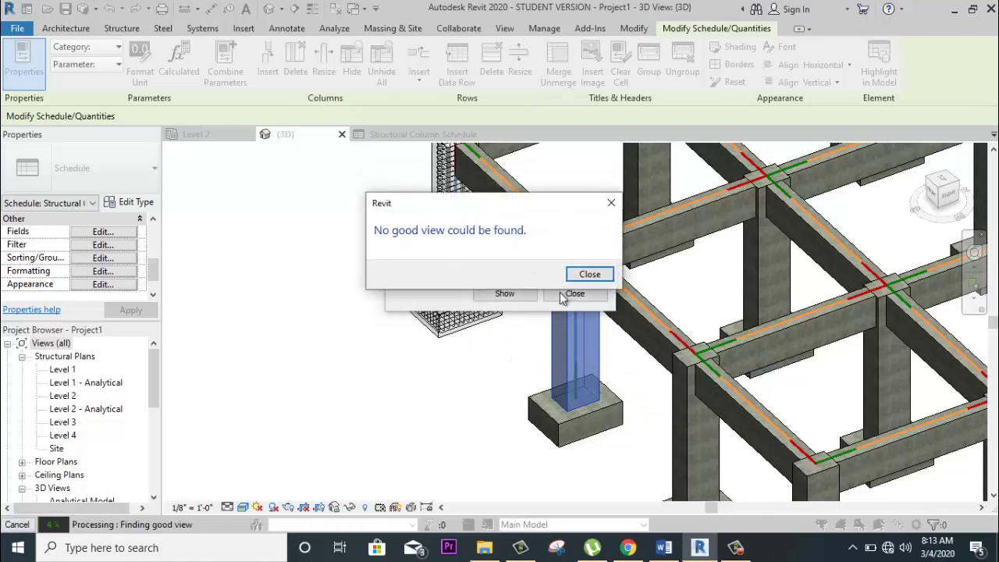
pyautogui.click(587, 275)
# Select the concrete column, then open Structural Column Schedule from the Project Browser's schedules list.
pyautogui.click(576, 294)
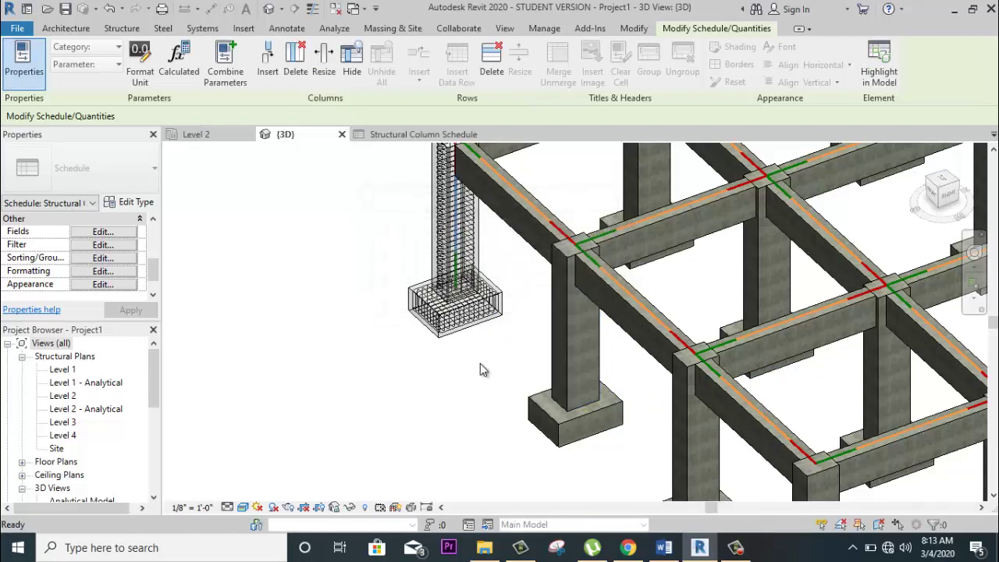
pyautogui.click(348, 359)
pyautogui.scroll(-2, 332, 346)
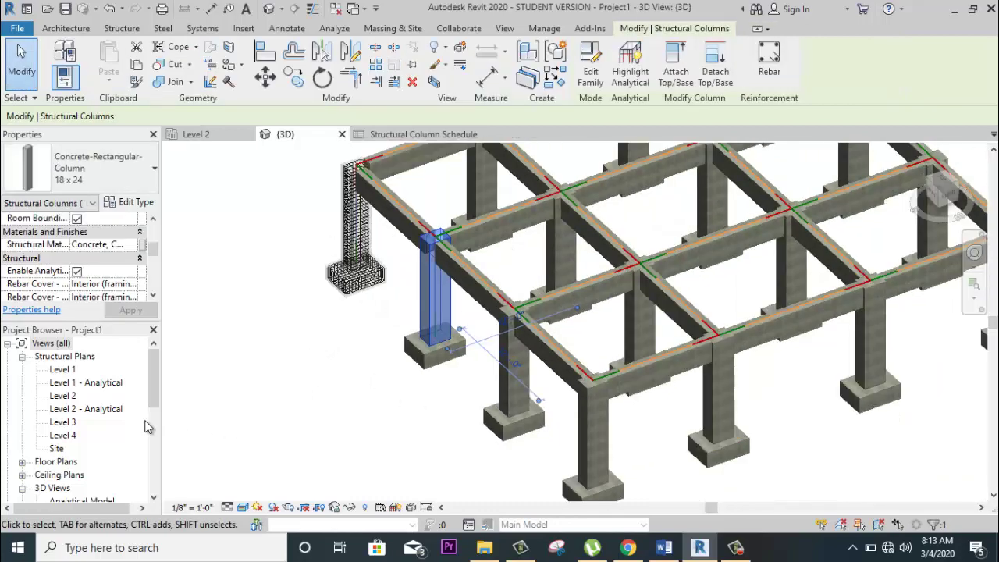
pyautogui.scroll(-1, 37, 487)
pyautogui.scroll(-1, 36, 488)
pyautogui.scroll(-1, 37, 486)
pyautogui.scroll(-1, 39, 482)
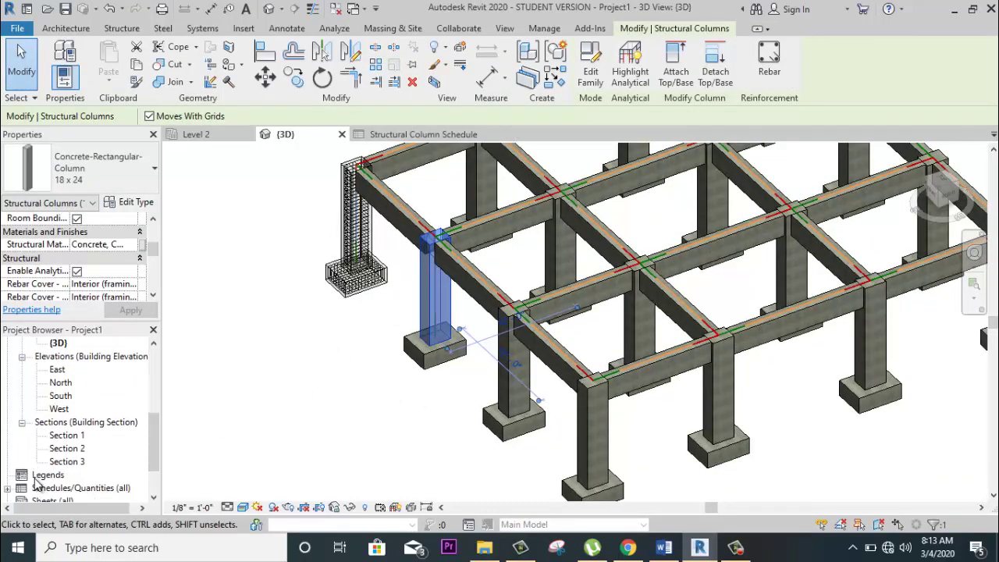
pyautogui.scroll(-1, 41, 477)
pyautogui.scroll(-1, 40, 478)
pyautogui.click(7, 450)
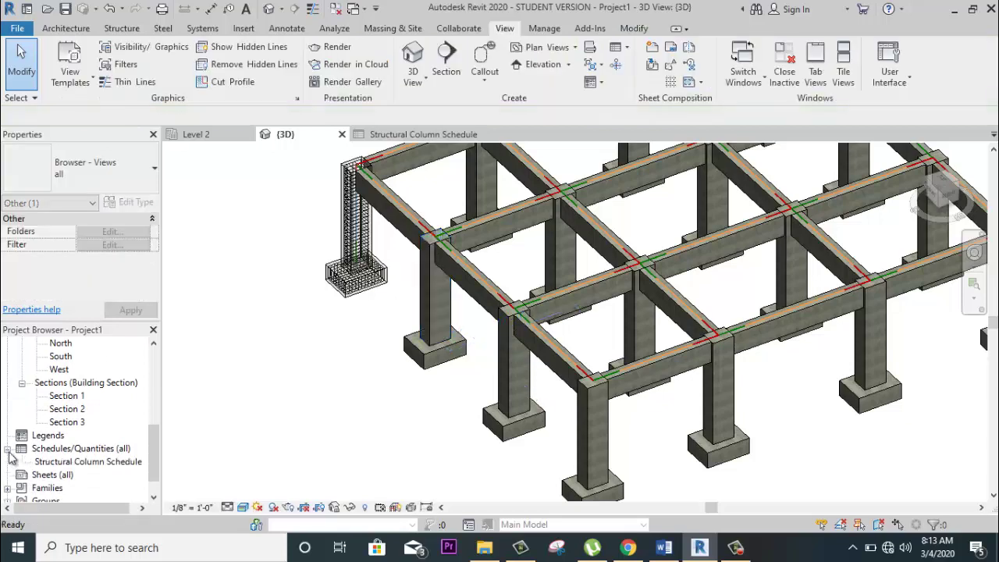
pyautogui.click(56, 462)
pyautogui.doubleClick(55, 464)
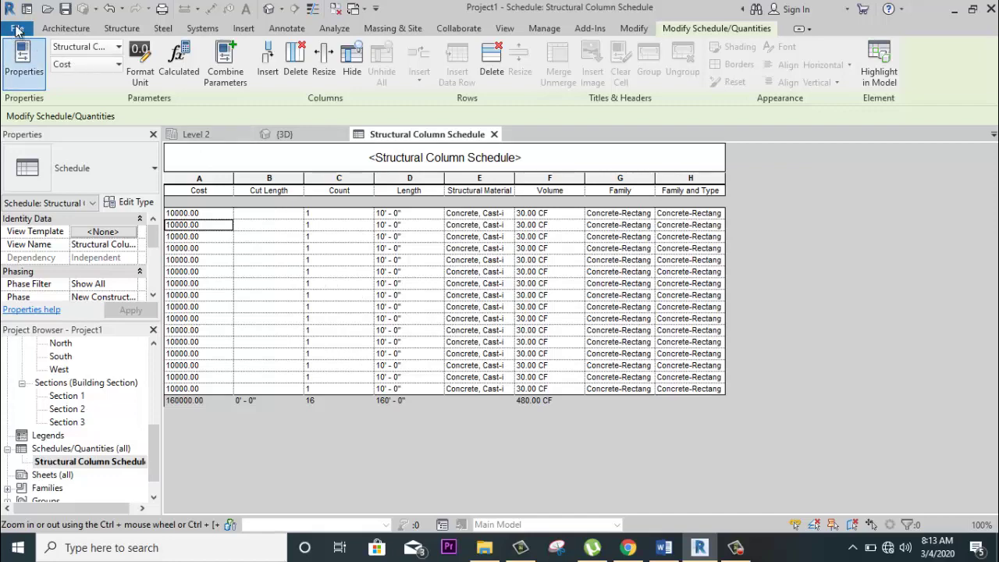
# Export the schedule report to the Desktop as Structural Column Schedule.txt.
pyautogui.click(17, 28)
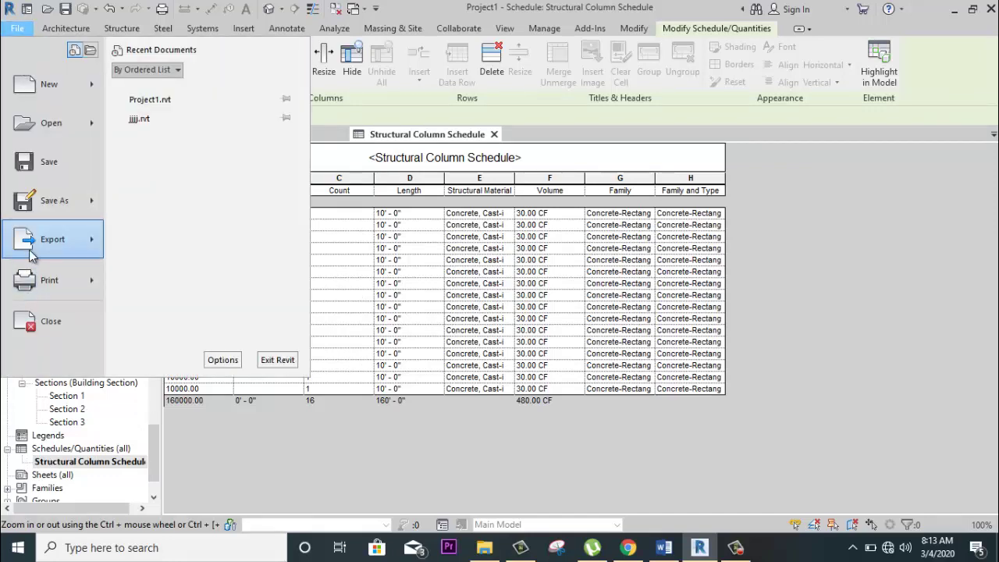
pyautogui.scroll(-3, 175, 335)
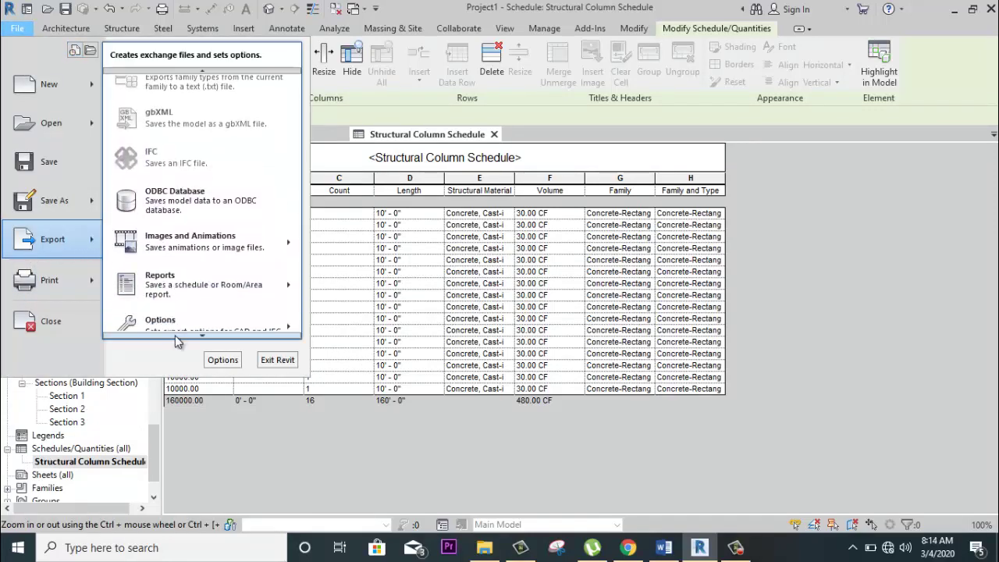
pyautogui.moveTo(202, 272)
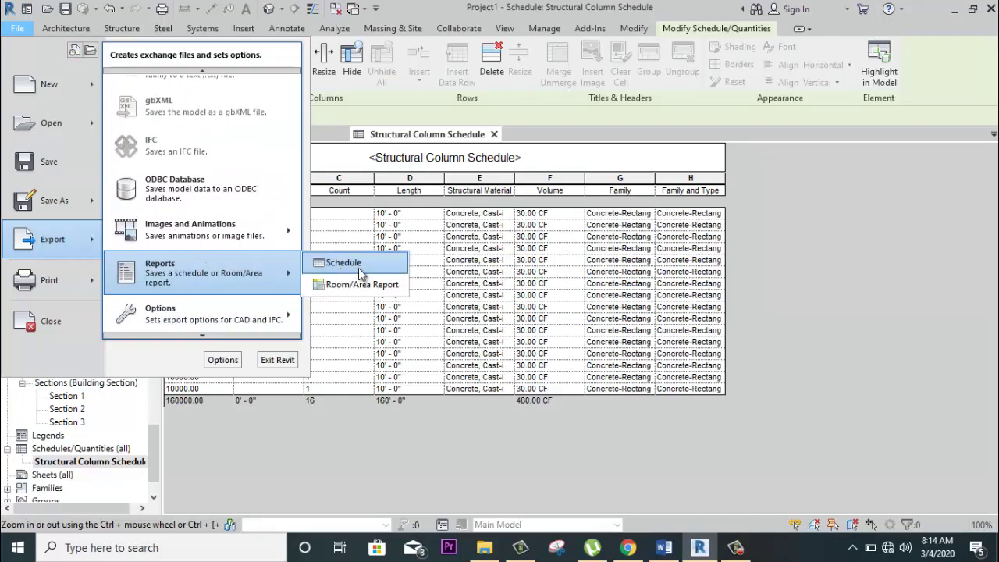
pyautogui.click(360, 271)
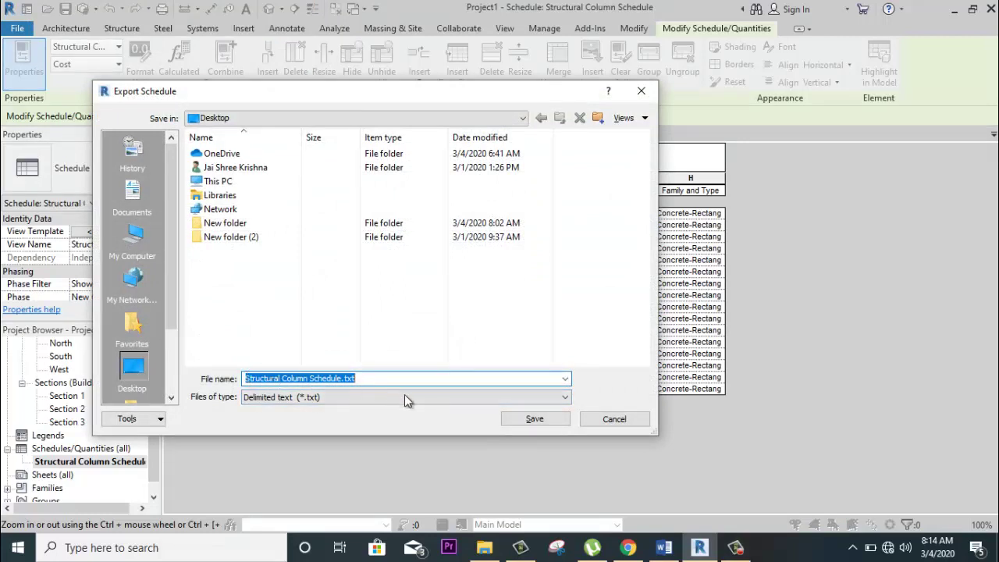
pyautogui.click(531, 418)
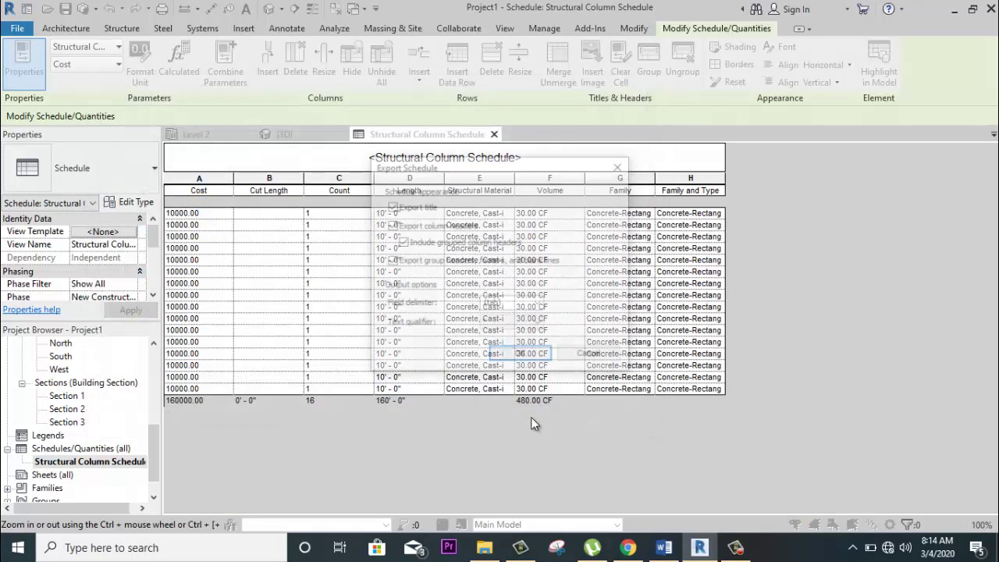
# Finish the export with default options, then review the exported schedule text in Notepad and close it.
pyautogui.click(519, 357)
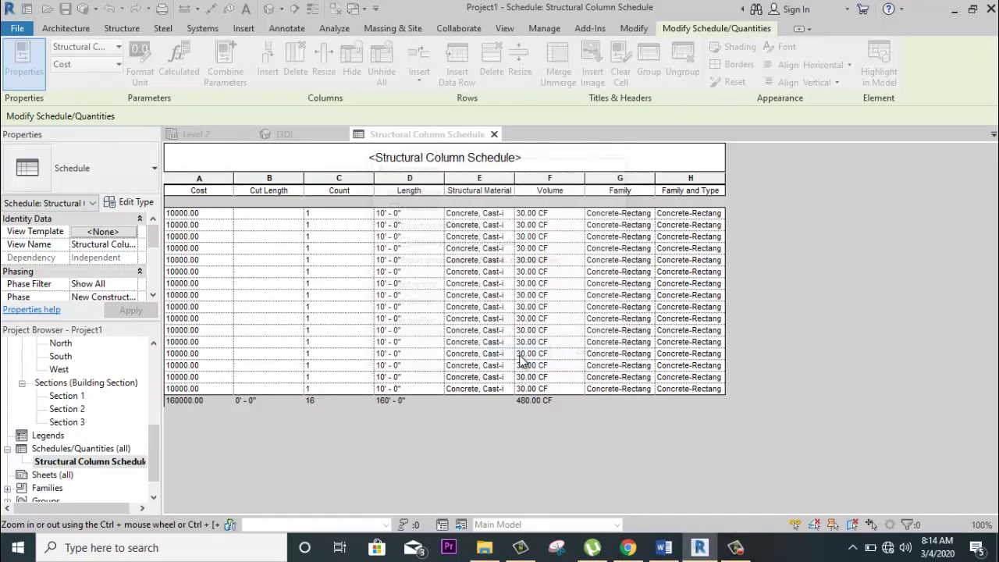
pyautogui.click(954, 9)
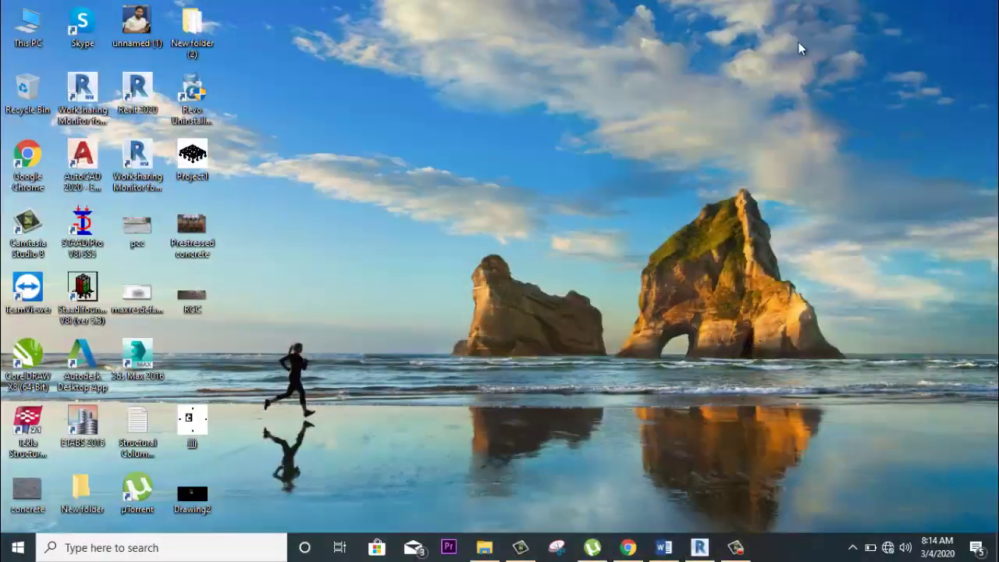
pyautogui.doubleClick(141, 435)
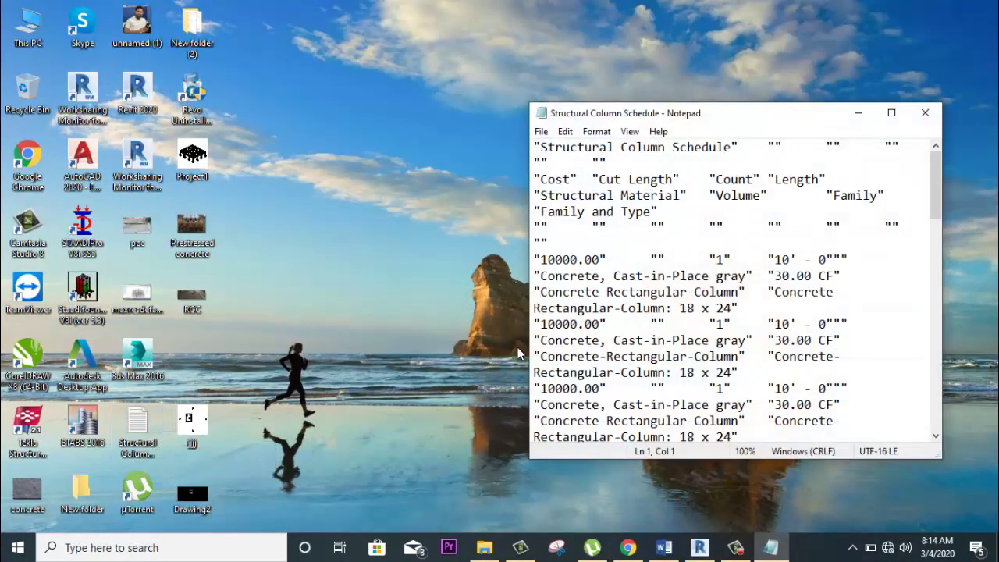
pyautogui.scroll(-5, 598, 215)
pyautogui.scroll(-5, 617, 216)
pyautogui.scroll(-5, 632, 215)
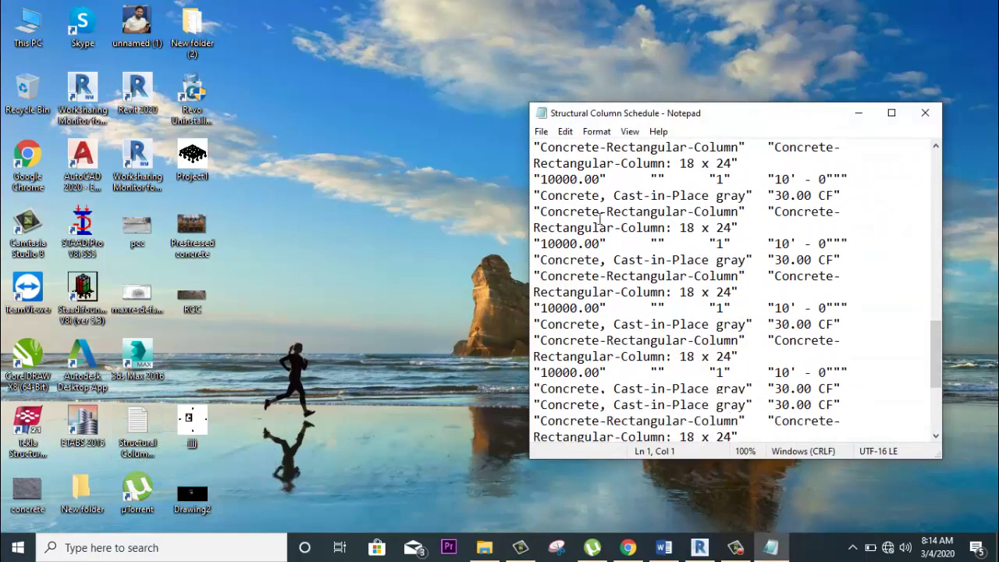
pyautogui.scroll(-5, 638, 216)
pyautogui.click(925, 113)
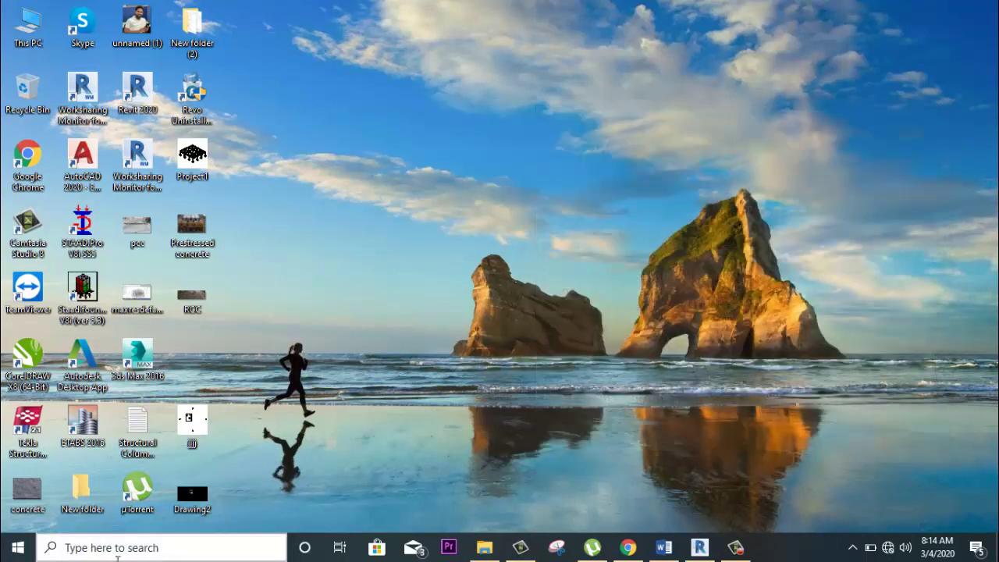
# Launch Excel 2016 with a blank workbook, then minimize it to the desktop.
pyautogui.press('super+s')
pyautogui.write('e')
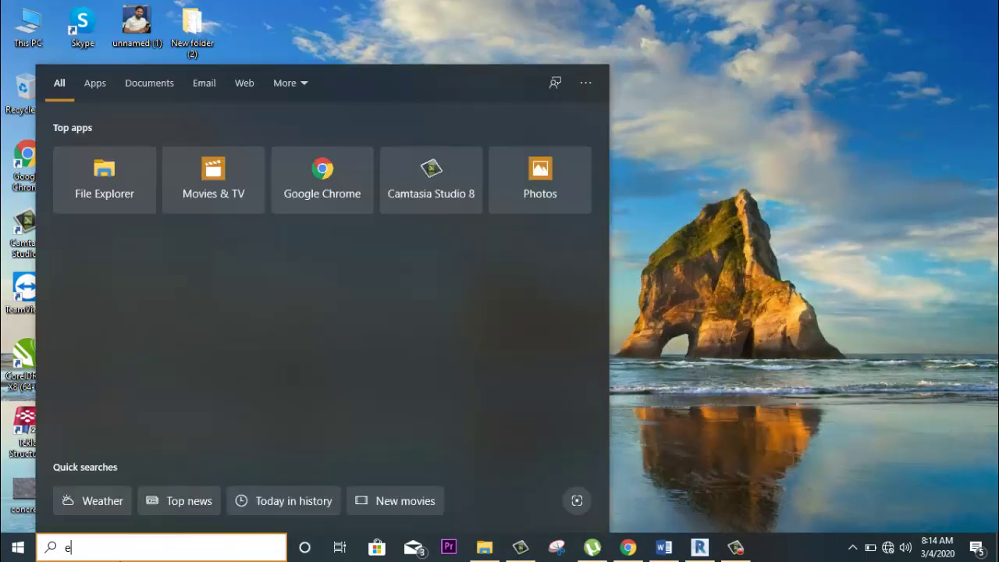
pyautogui.write('x')
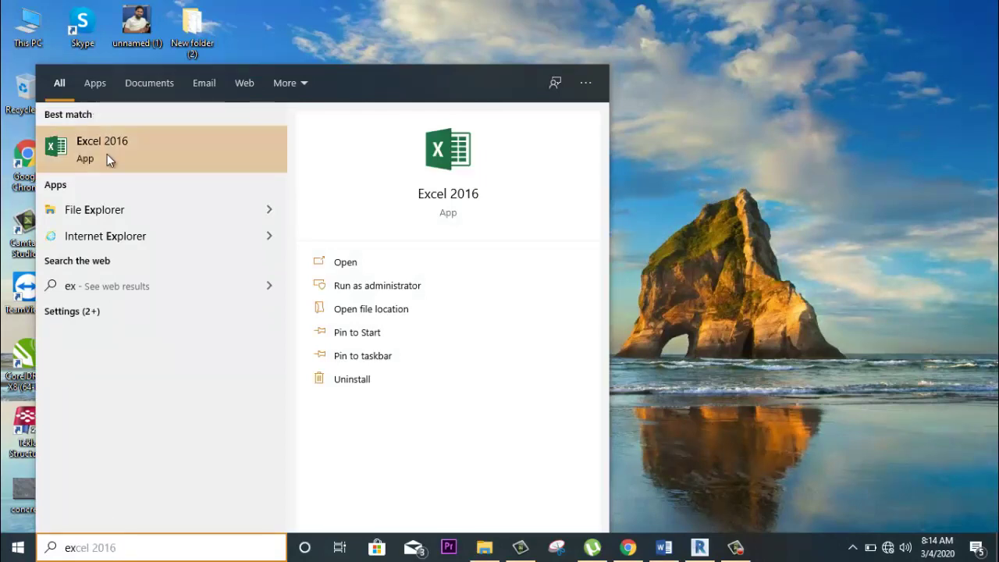
pyautogui.click(107, 156)
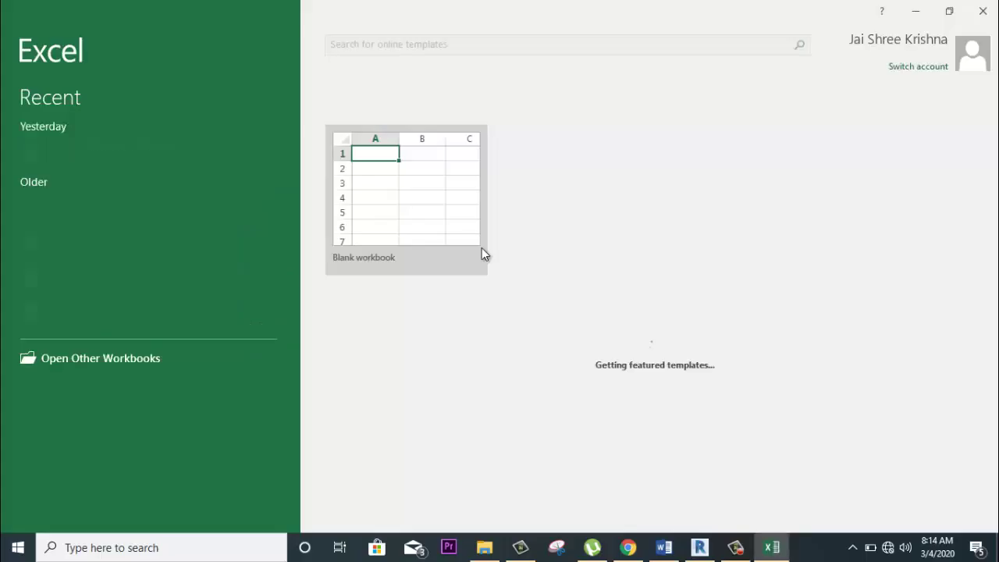
pyautogui.click(368, 269)
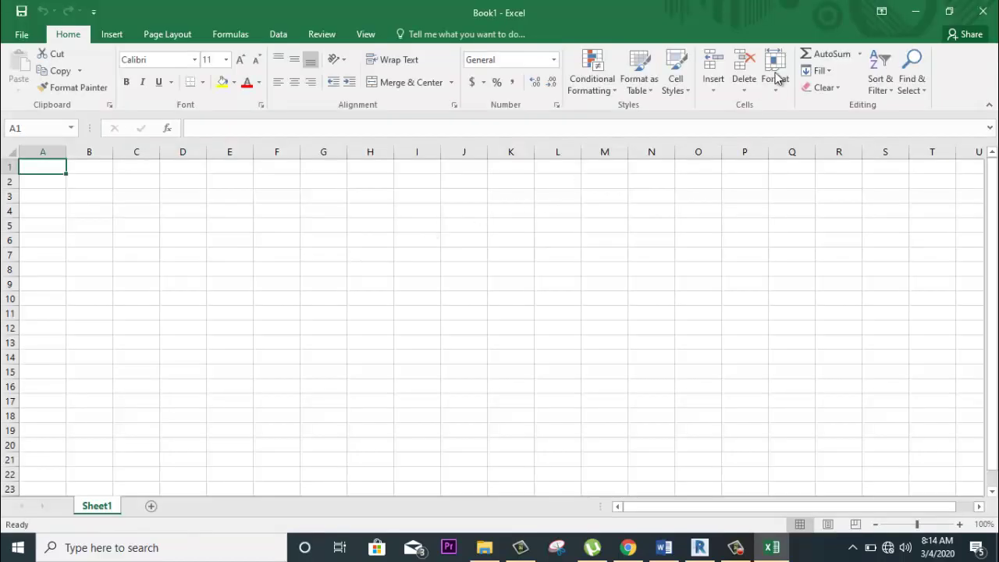
pyautogui.click(915, 11)
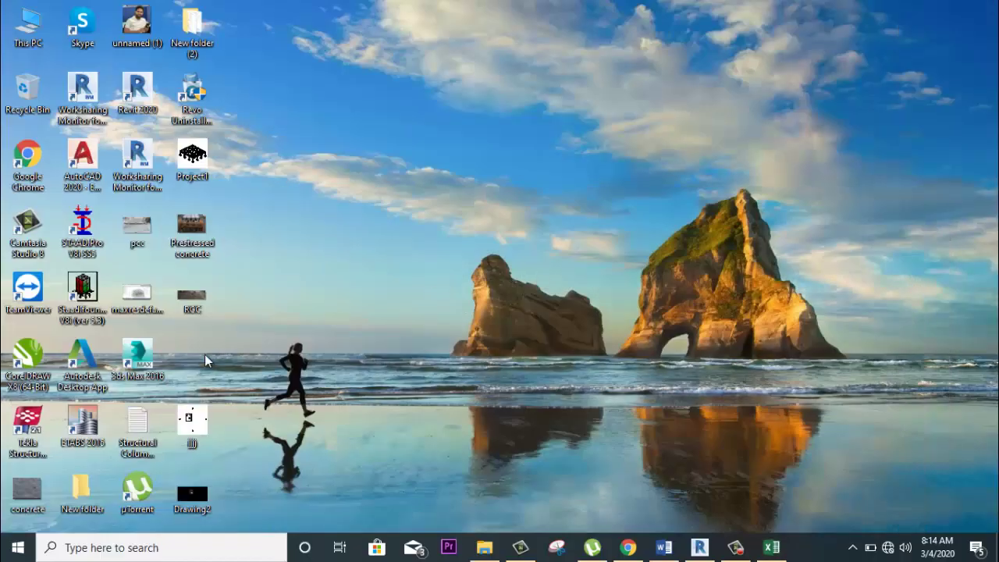
# Load the Structural Column Schedule .txt into Excel and widen columns A, D and E.
pyautogui.moveTo(134, 432)
pyautogui.mouseDown()
pyautogui.moveTo(761, 525)
pyautogui.moveTo(14, 191)
pyautogui.moveTo(43, 171)
pyautogui.mouseUp()
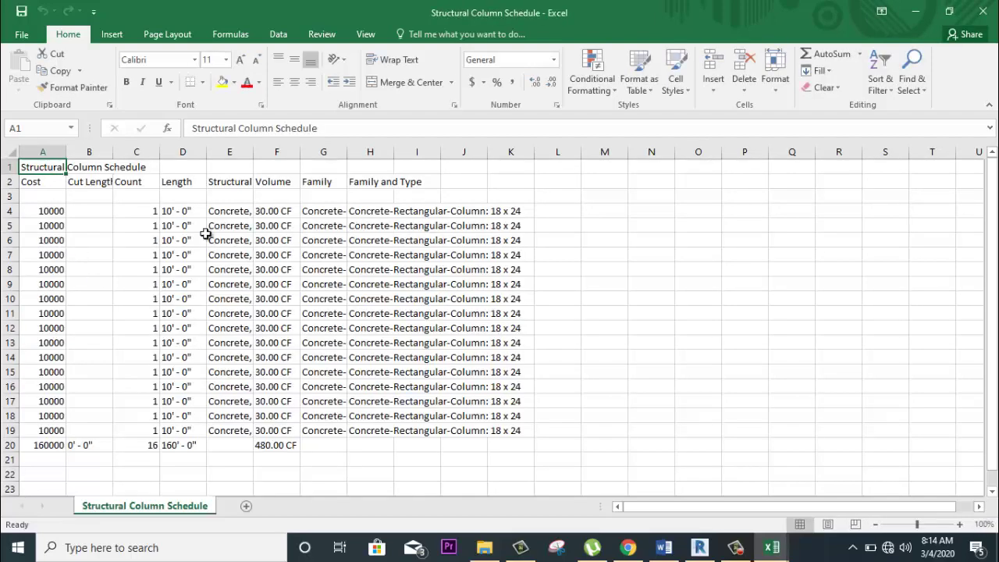
pyautogui.click(916, 11)
pyautogui.click(980, 13)
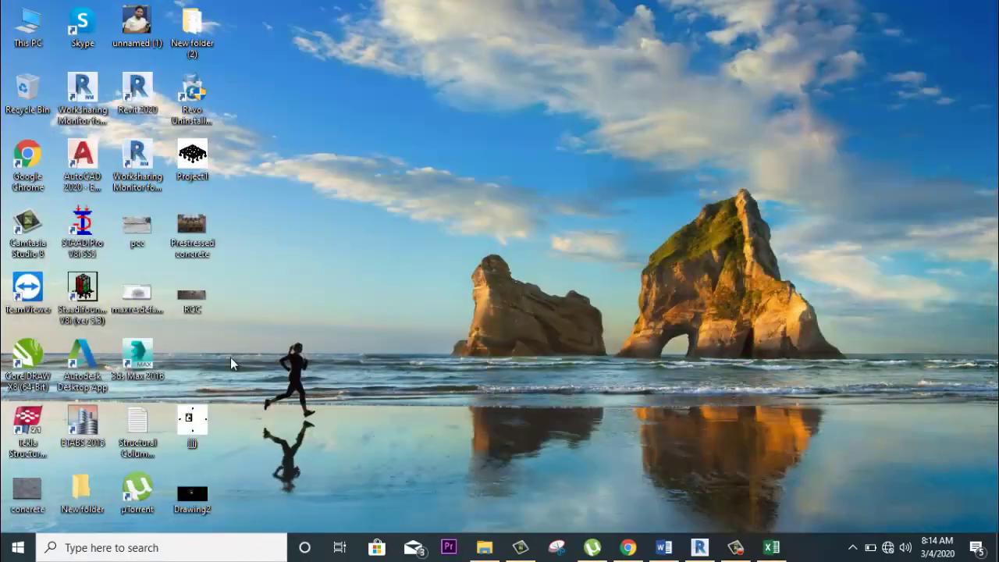
pyautogui.moveTo(131, 440)
pyautogui.mouseDown()
pyautogui.moveTo(403, 343)
pyautogui.moveTo(43, 184)
pyautogui.mouseUp()
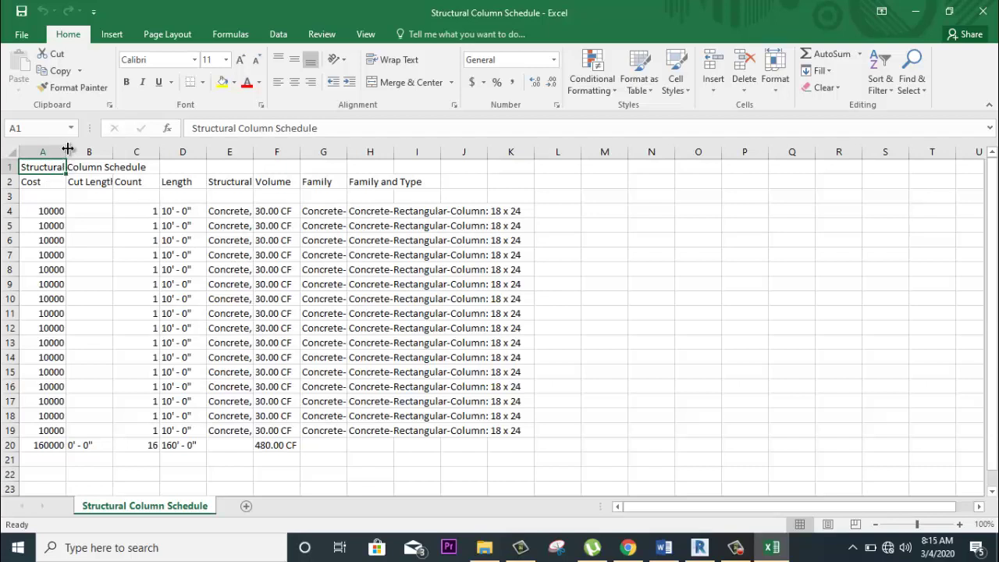
pyautogui.moveTo(66, 149); pyautogui.dragTo(100, 149)
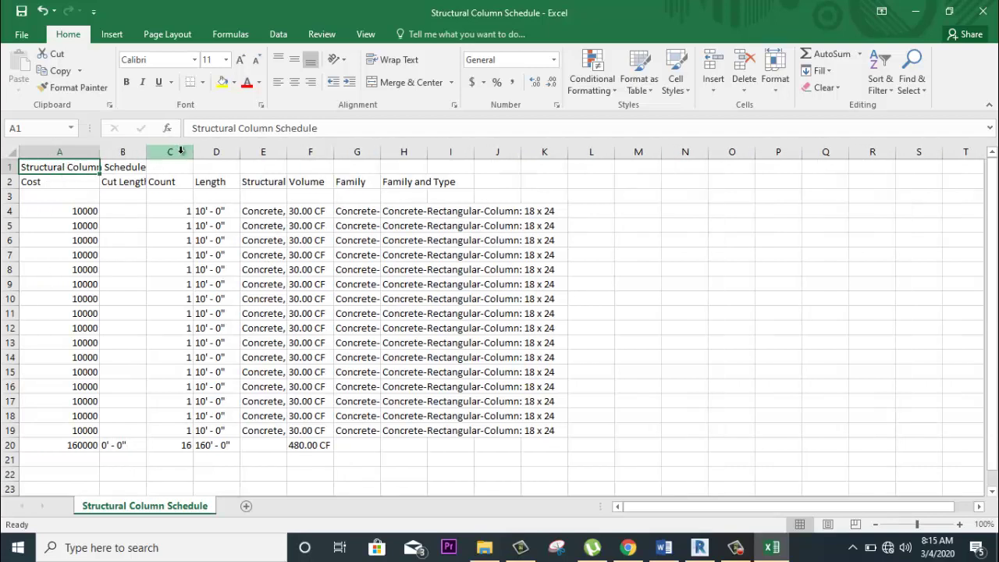
pyautogui.moveTo(240, 152); pyautogui.dragTo(456, 152)
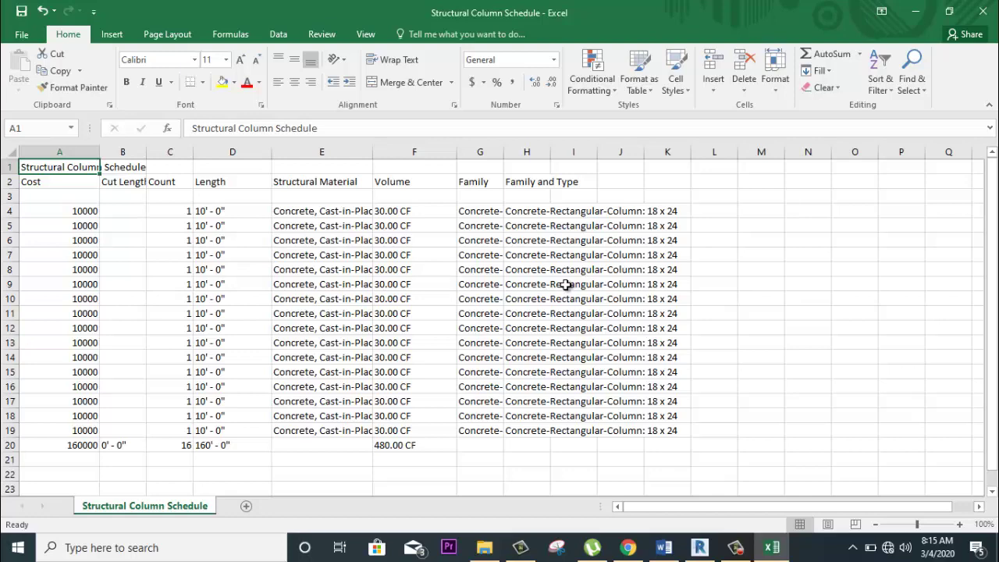
# Switch back to Revit and open the Level 1 structural plan from the Project Browser.
pyautogui.click(699, 547)
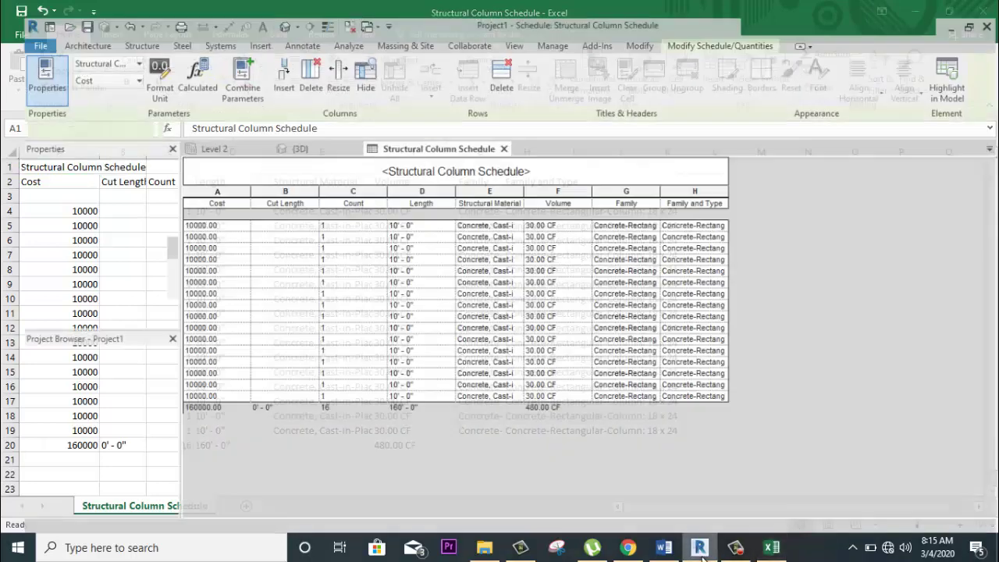
pyautogui.scroll(2, 117, 406)
pyautogui.scroll(2, 86, 402)
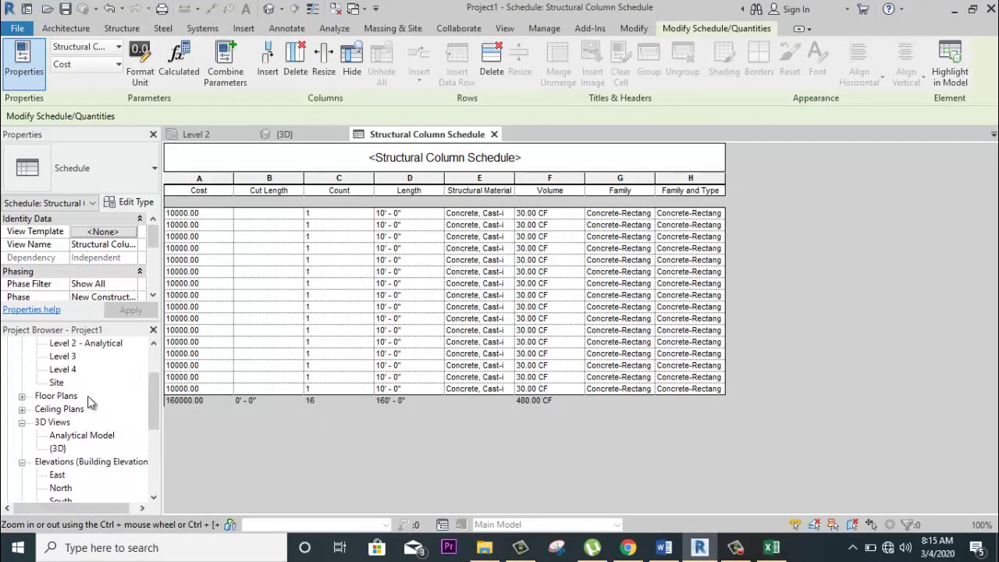
pyautogui.scroll(1, 58, 399)
pyautogui.click(63, 379)
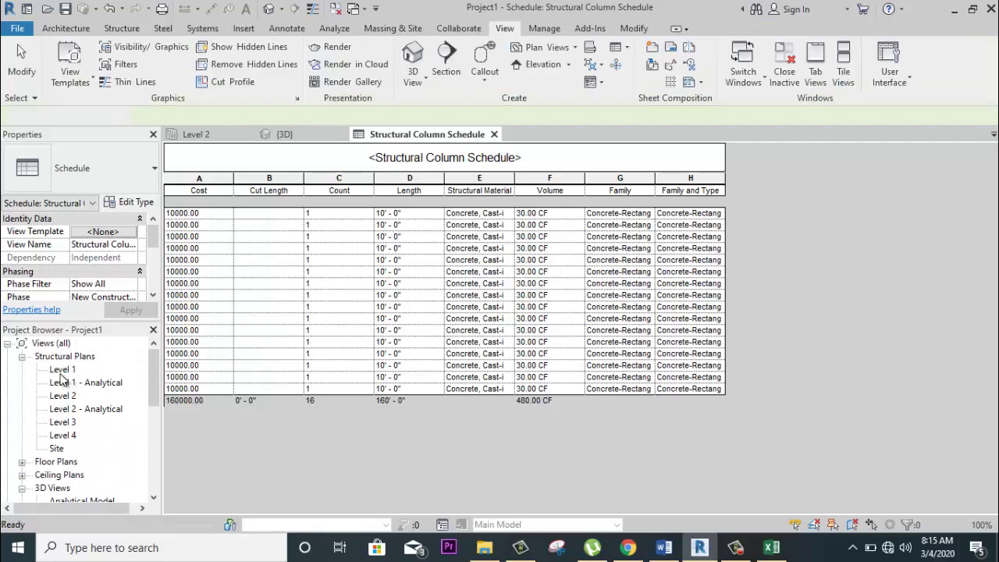
pyautogui.doubleClick(65, 370)
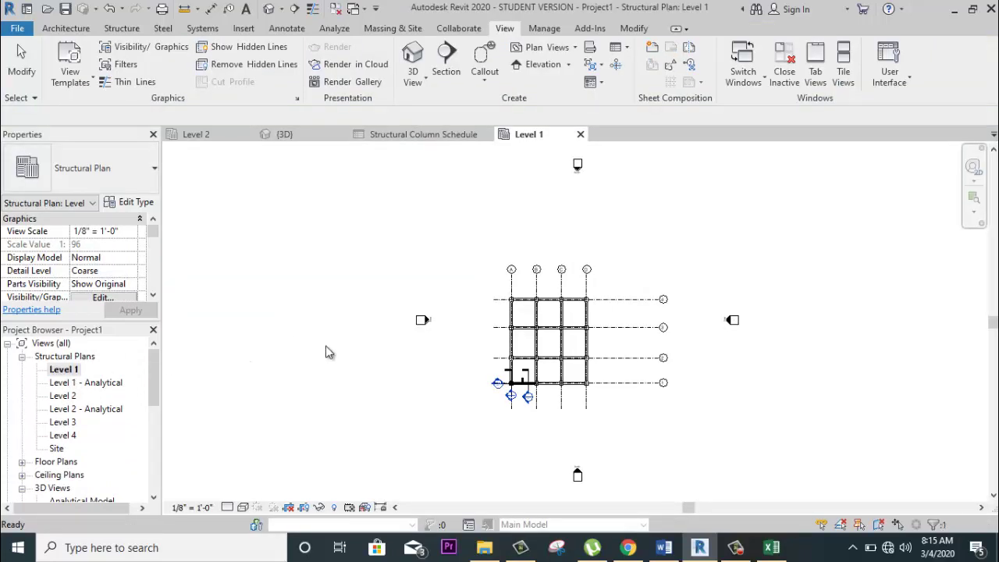
# Inspect the plan around the lower-left corner column, then start a new Schedule/Quantities.
pyautogui.click(551, 408)
pyautogui.scroll(2, 507, 386)
pyautogui.scroll(2, 493, 386)
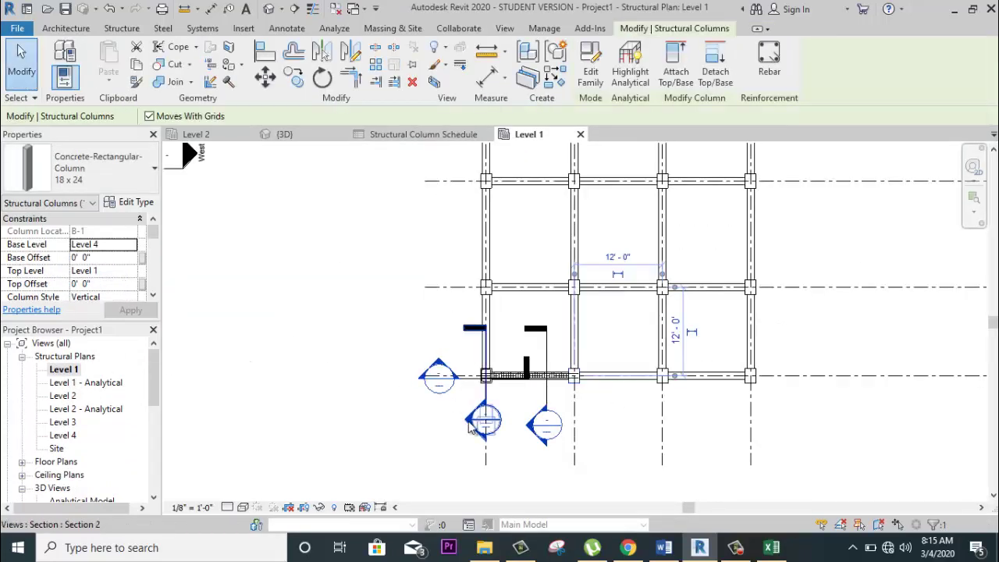
pyautogui.scroll(2, 493, 386)
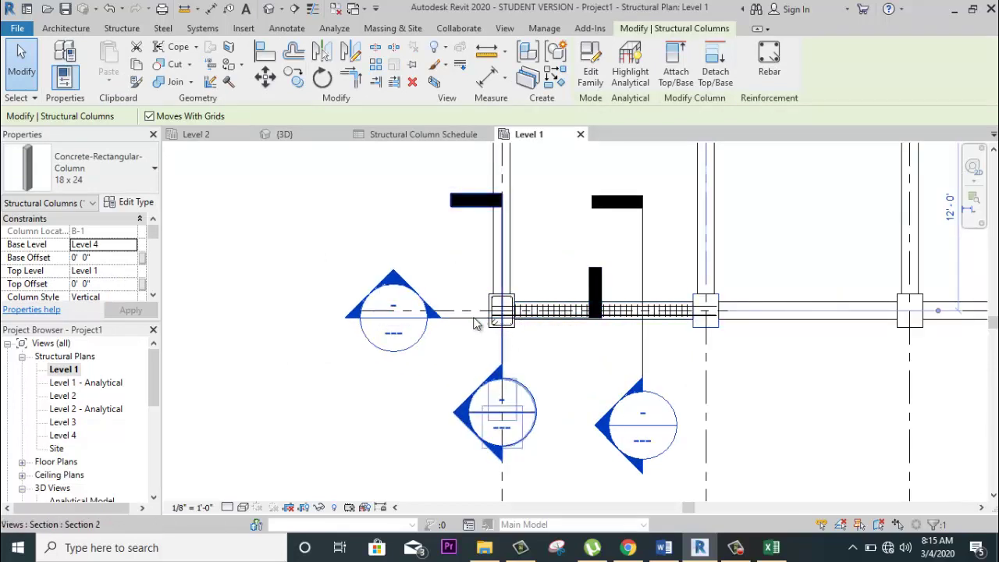
pyautogui.scroll(-3, 502, 328)
pyautogui.click(352, 265)
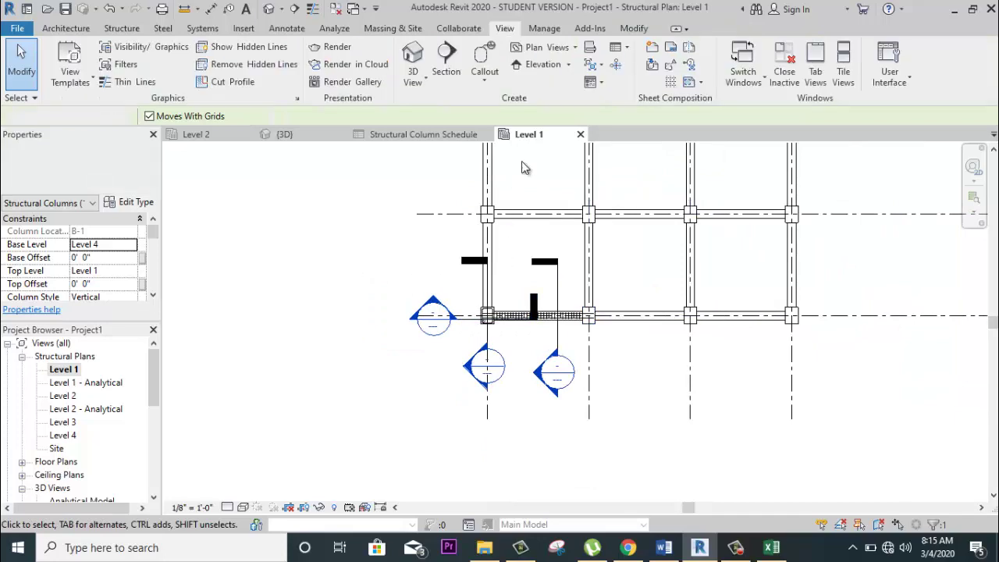
pyautogui.moveTo(664, 334); pyautogui.dragTo(633, 403, button='middle')
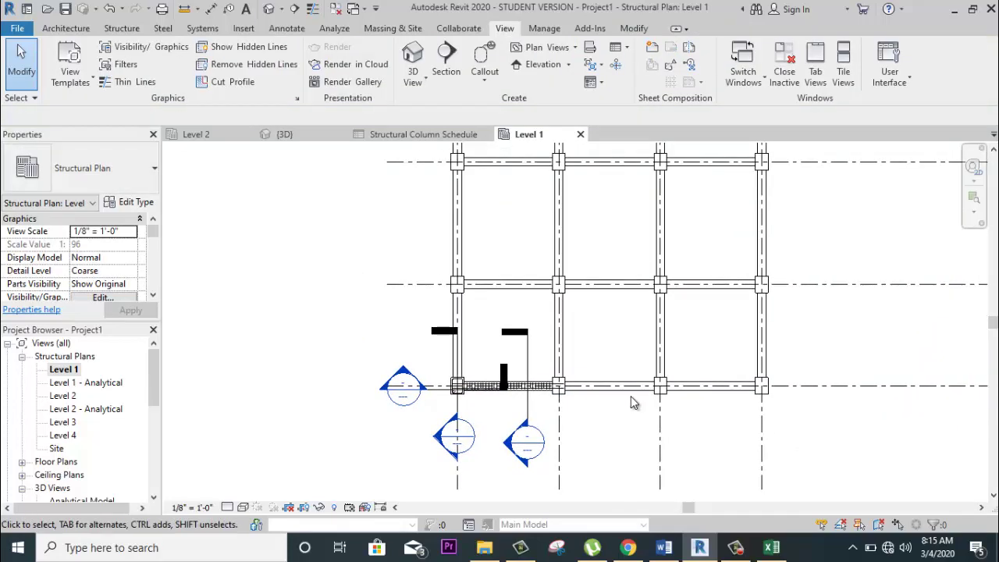
pyautogui.scroll(-2, 634, 402)
pyautogui.scroll(-1, 632, 402)
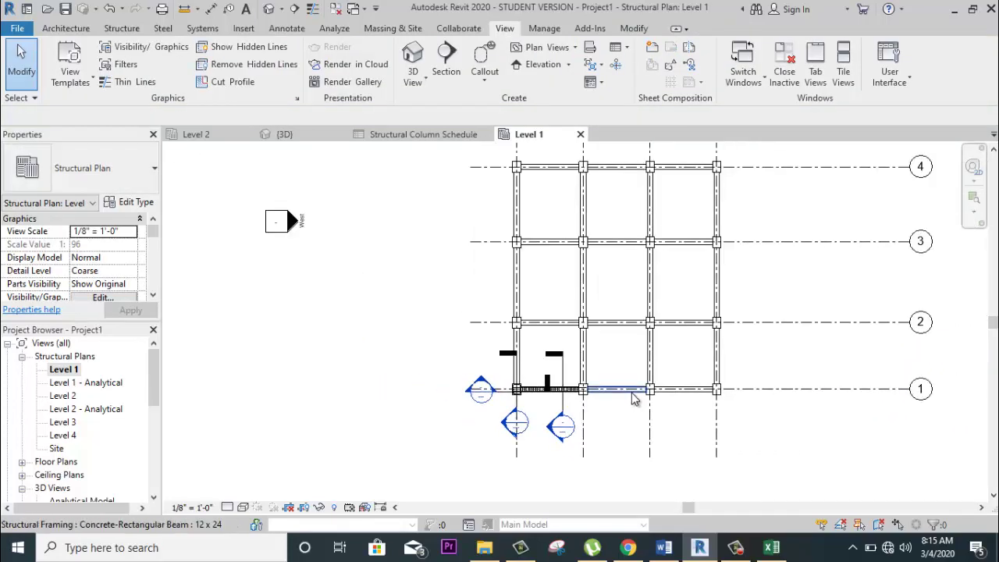
pyautogui.click(618, 48)
pyautogui.click(636, 75)
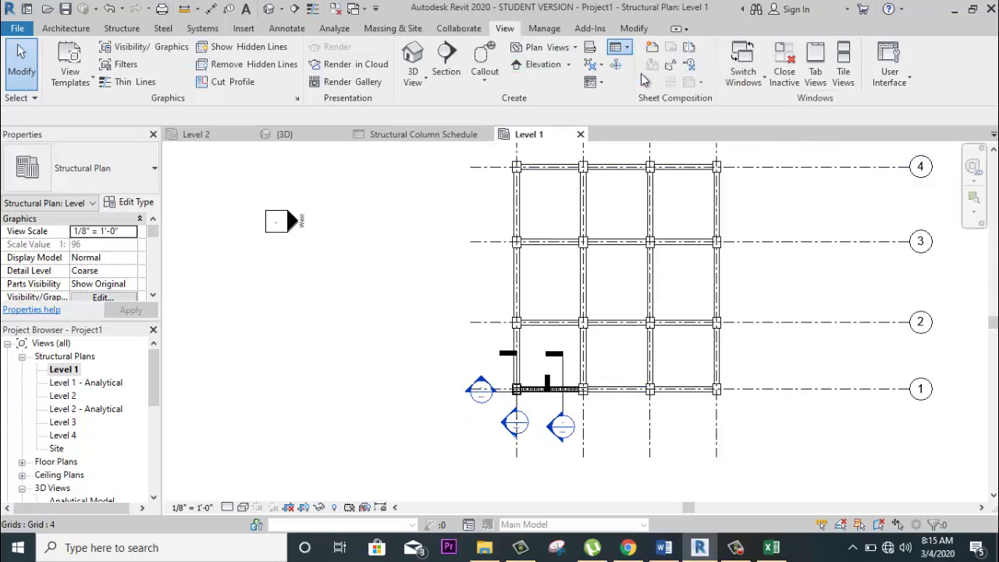
# Choose the Structural Rebar category, keep the name Rebar Schedule, and confirm.
pyautogui.moveTo(482, 226); pyautogui.dragTo(479, 336)
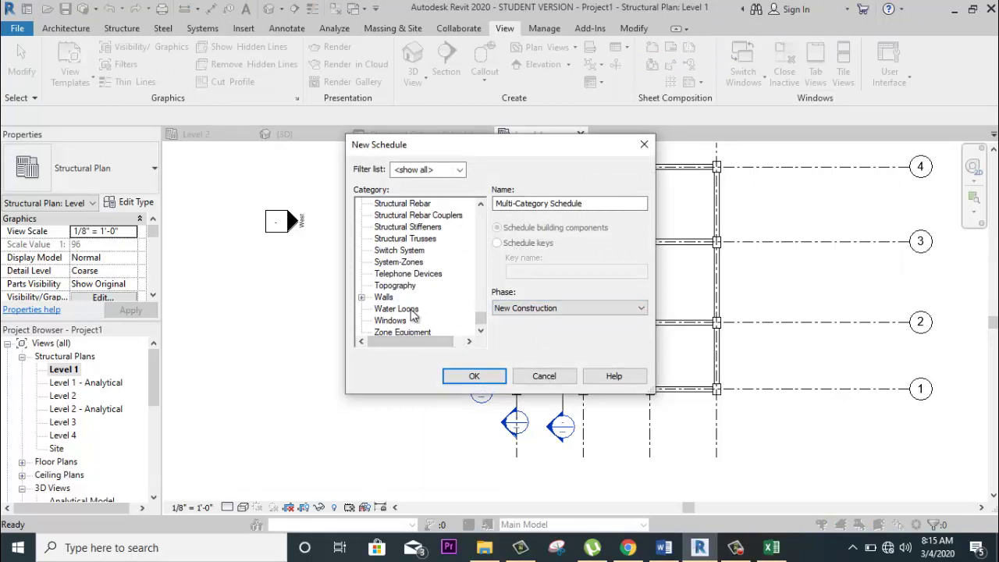
pyautogui.scroll(1, 413, 314)
pyautogui.scroll(1, 415, 308)
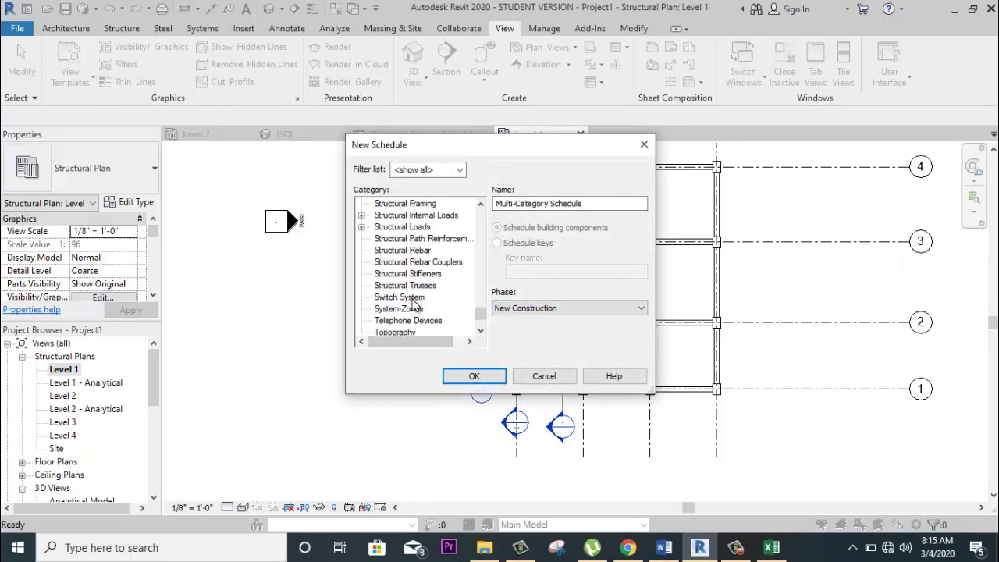
pyautogui.click(414, 250)
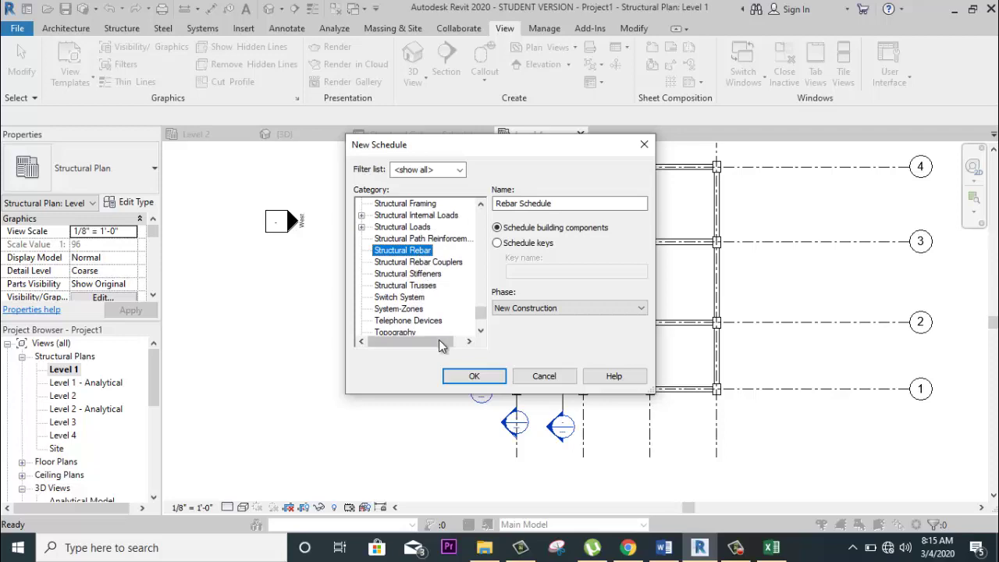
pyautogui.click(476, 376)
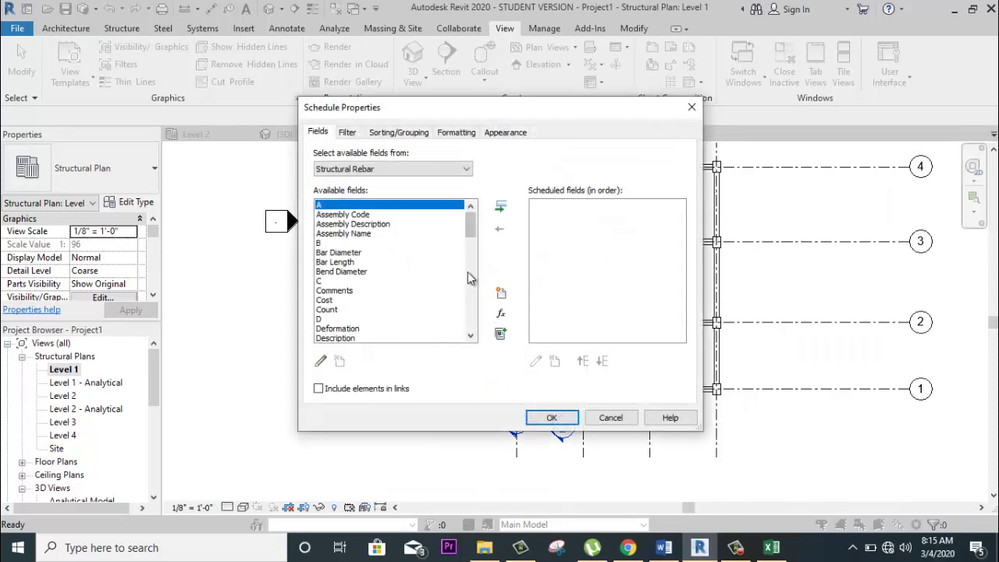
# Add Assembly Name, Bar Length, Bar Diameter, Bend Diameter and Family to the scheduled fields.
pyautogui.click(418, 234)
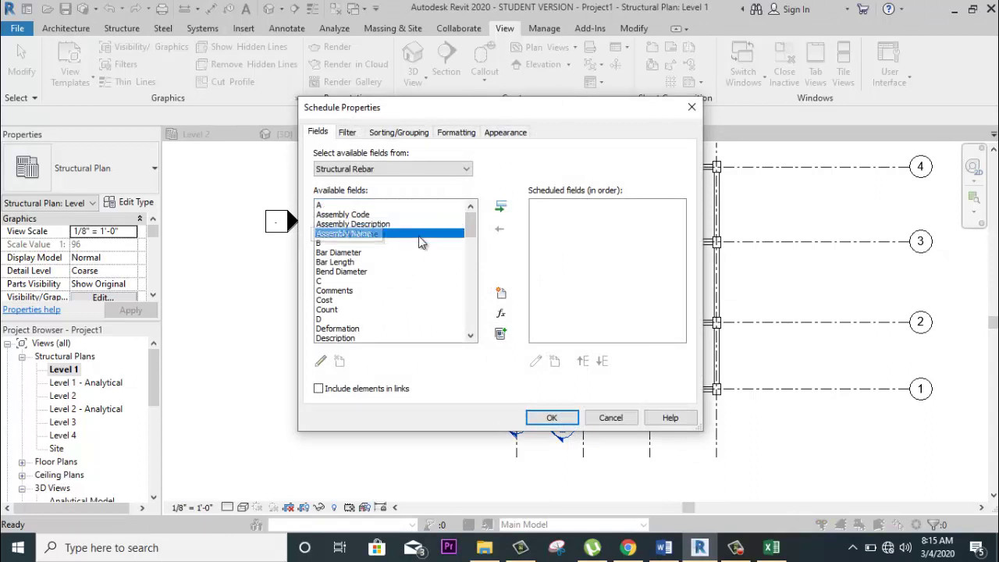
pyautogui.click(503, 210)
pyautogui.click(372, 253)
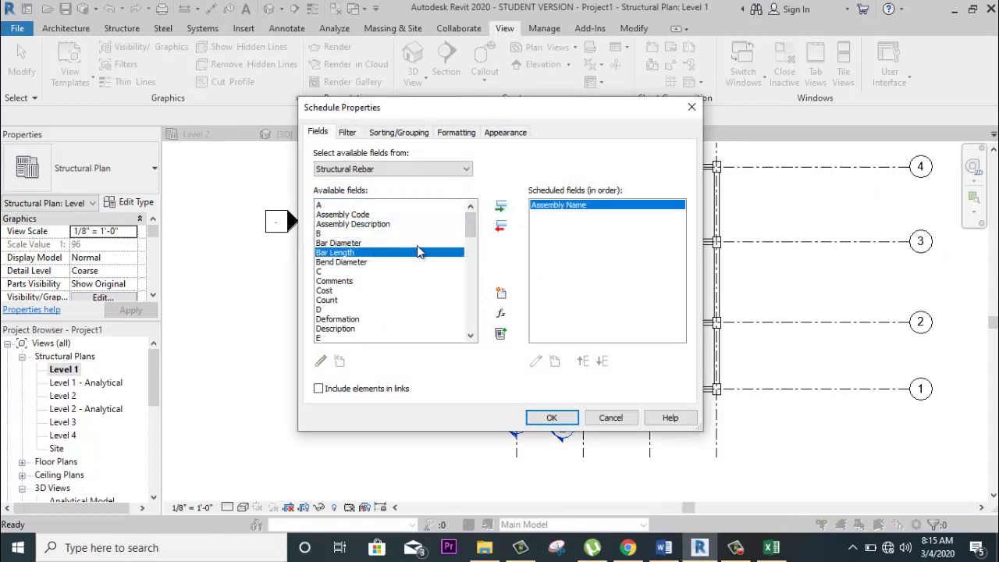
pyautogui.click(501, 206)
pyautogui.click(384, 244)
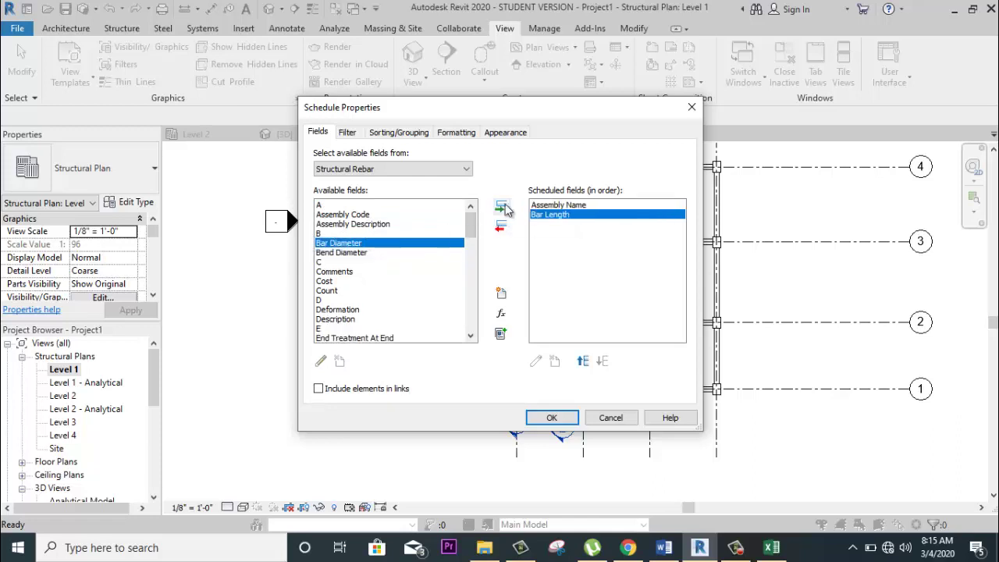
pyautogui.click(501, 207)
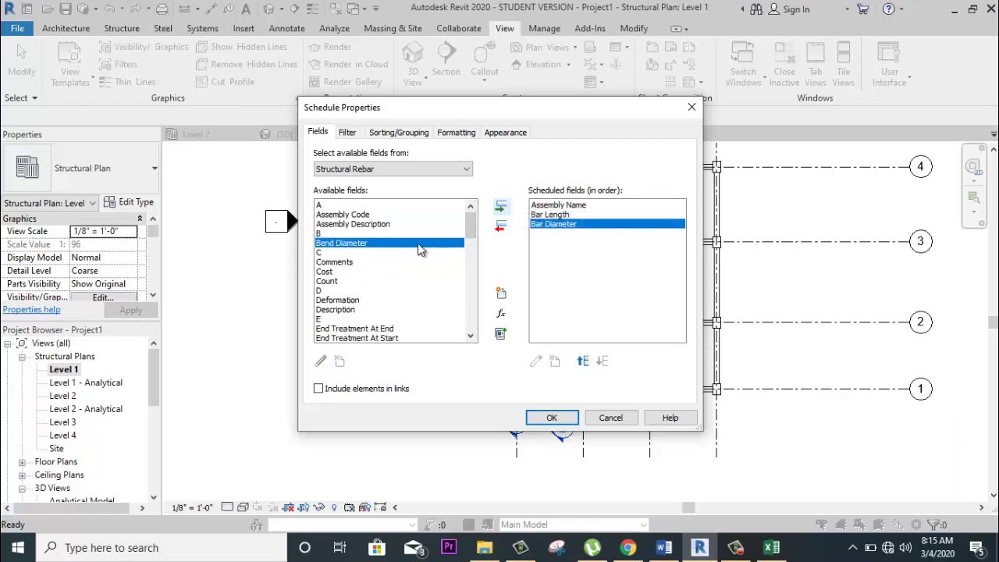
pyautogui.click(501, 207)
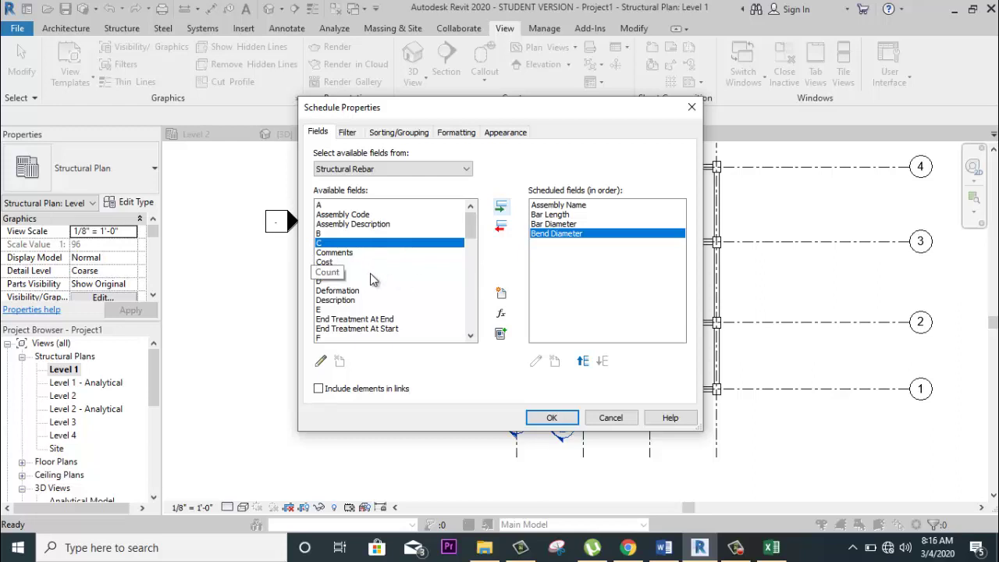
pyautogui.scroll(-2, 374, 301)
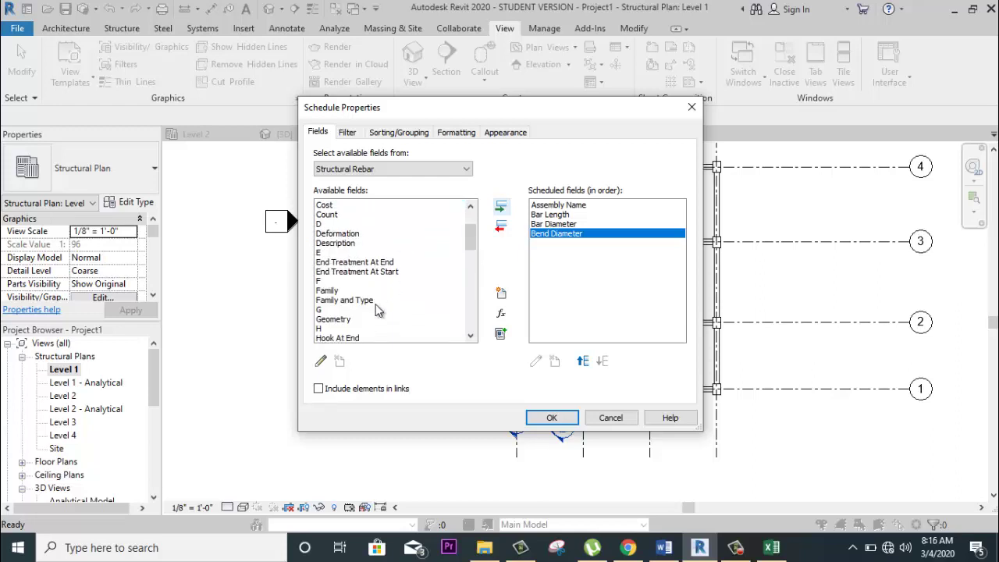
pyautogui.click(379, 291)
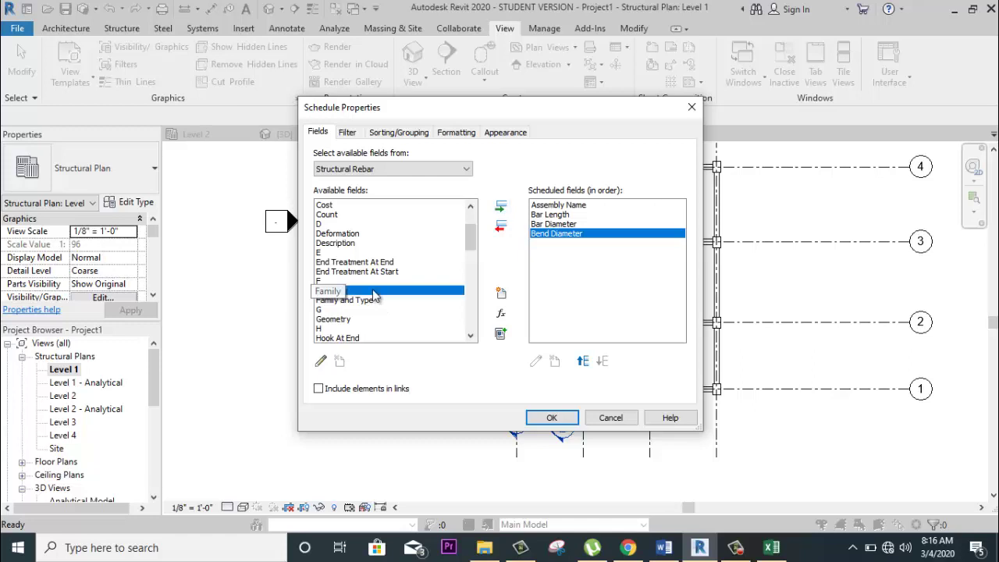
pyautogui.click(501, 208)
# Add the Material and Rebar Number fields to the schedule.
pyautogui.scroll(-1, 380, 313)
pyautogui.scroll(-1, 380, 313)
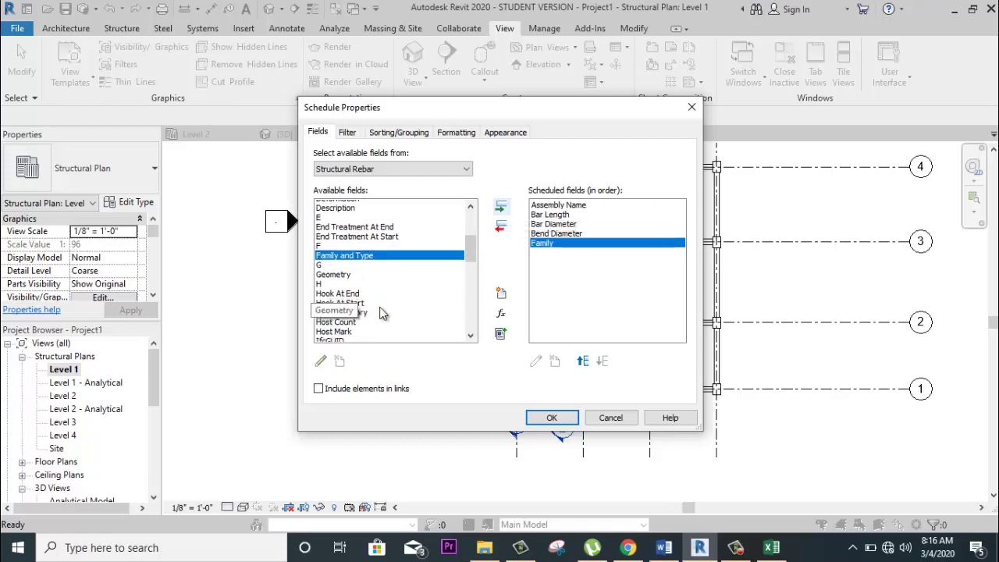
pyautogui.scroll(-2, 380, 313)
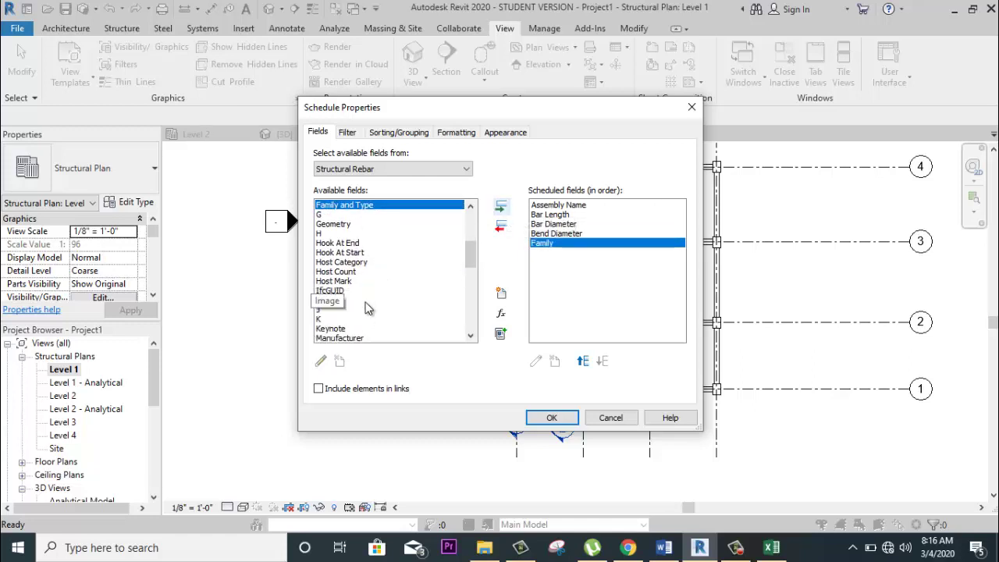
pyautogui.scroll(-1, 362, 306)
pyautogui.scroll(-1, 363, 306)
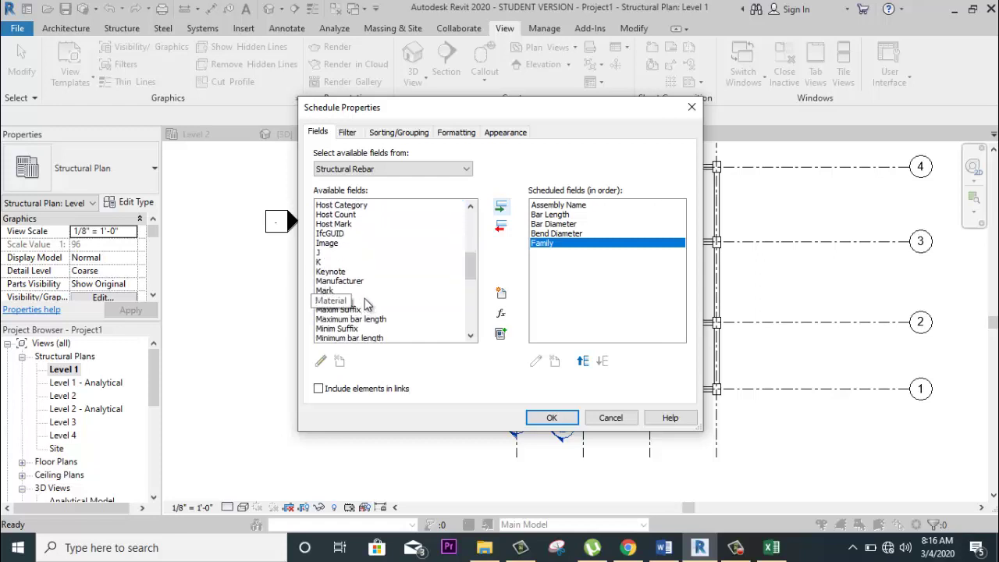
pyautogui.click(373, 301)
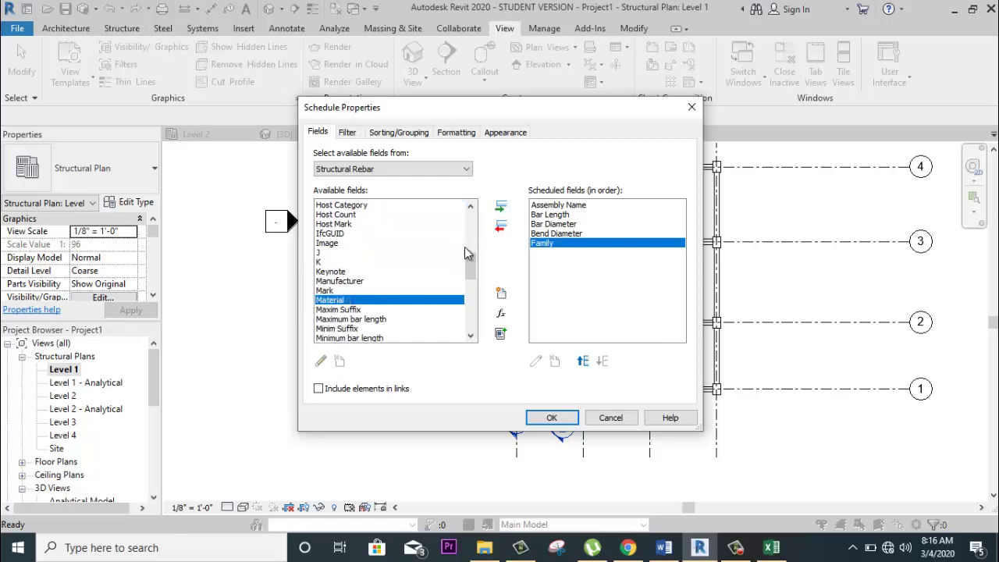
pyautogui.click(501, 208)
pyautogui.scroll(-1, 392, 337)
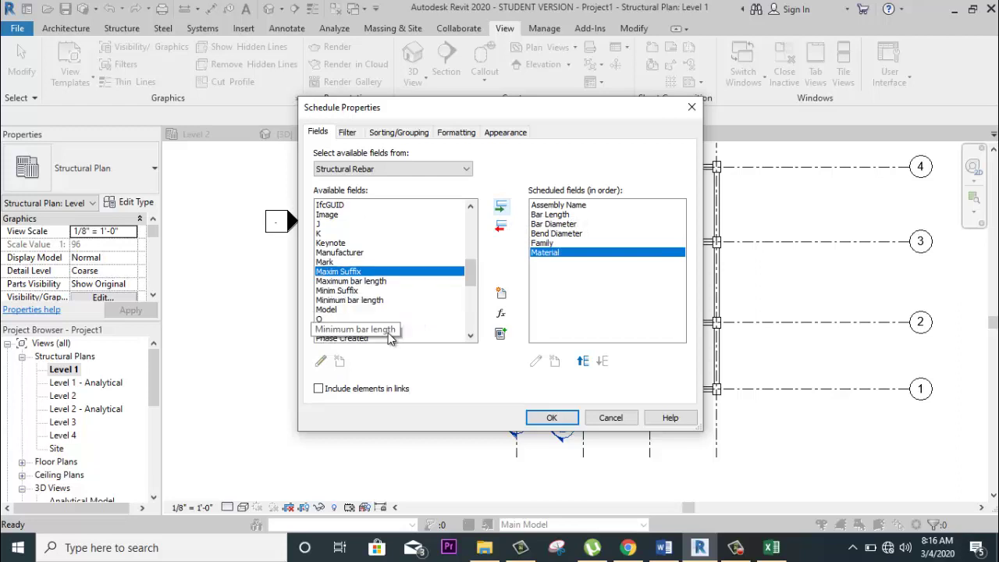
pyautogui.scroll(-1, 388, 335)
pyautogui.scroll(-1, 388, 335)
pyautogui.scroll(-2, 388, 336)
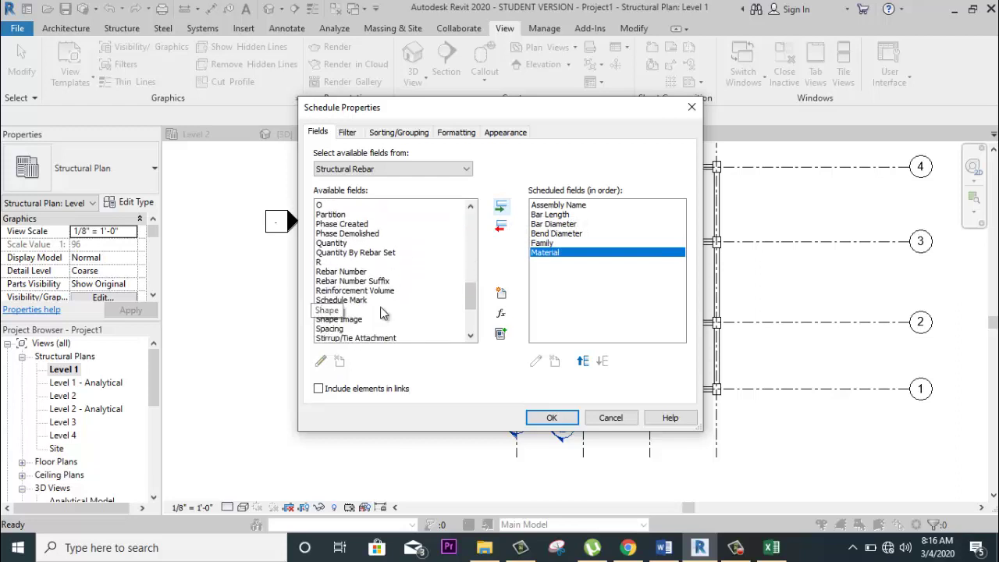
pyautogui.click(355, 272)
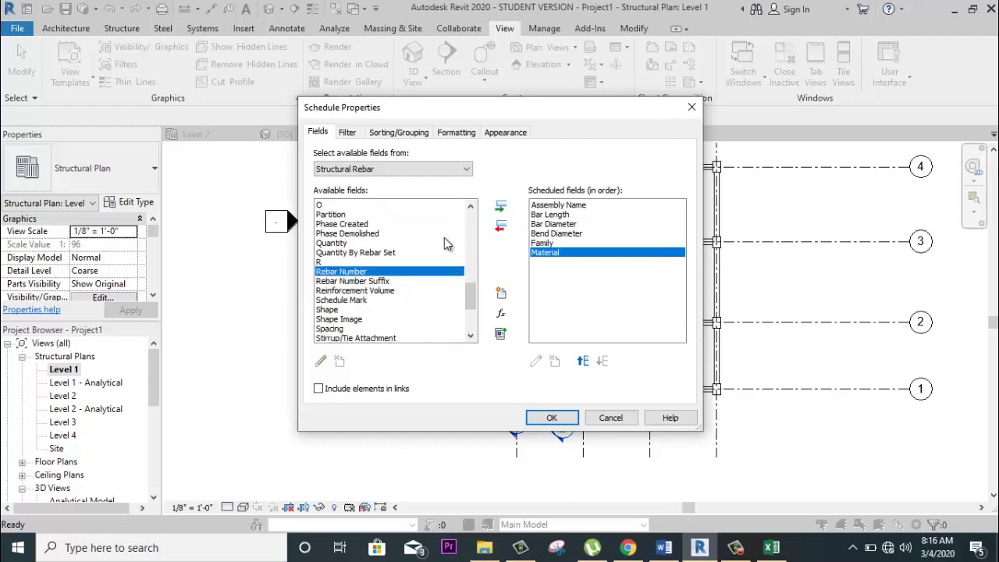
pyautogui.click(501, 209)
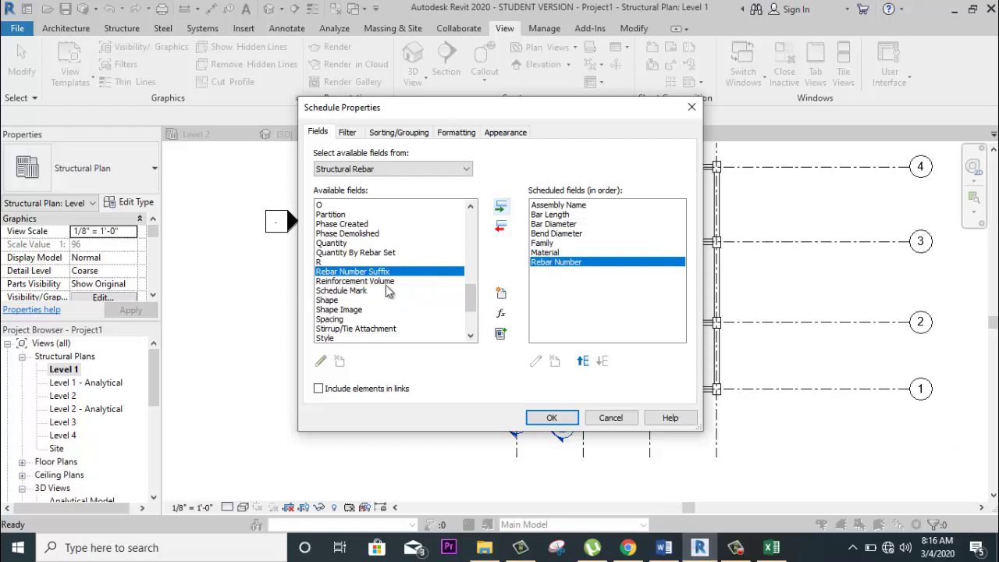
# Add Reinforcement Volume, Shape and Total Bar Length, review the field list, and create the schedule.
pyautogui.click(387, 282)
pyautogui.click(501, 209)
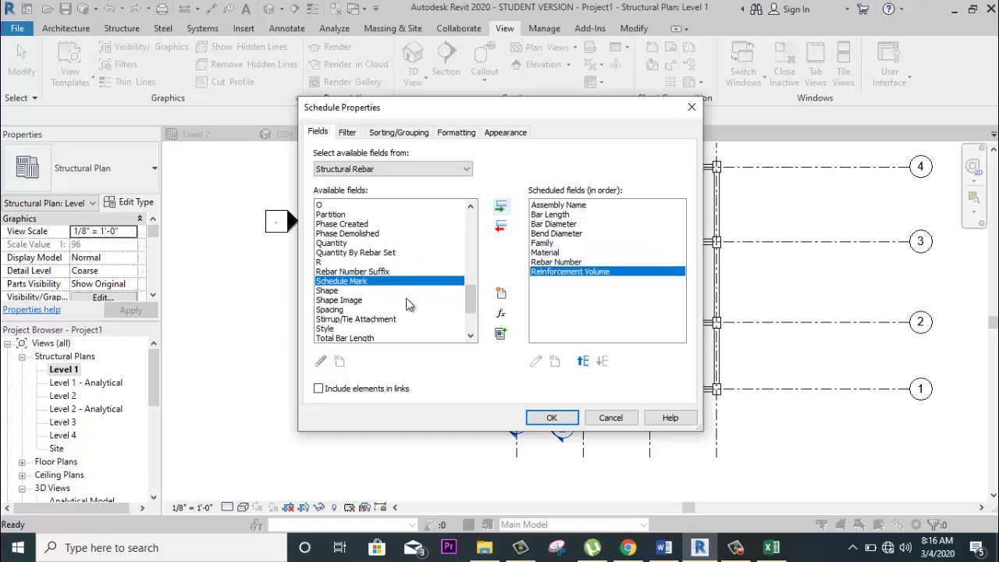
pyautogui.click(367, 292)
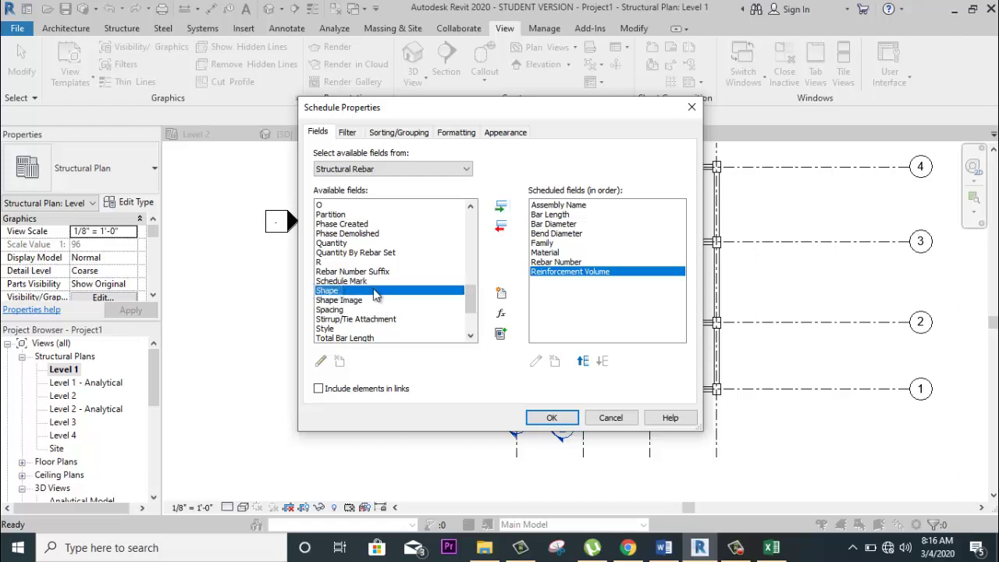
pyautogui.click(501, 207)
pyautogui.click(367, 329)
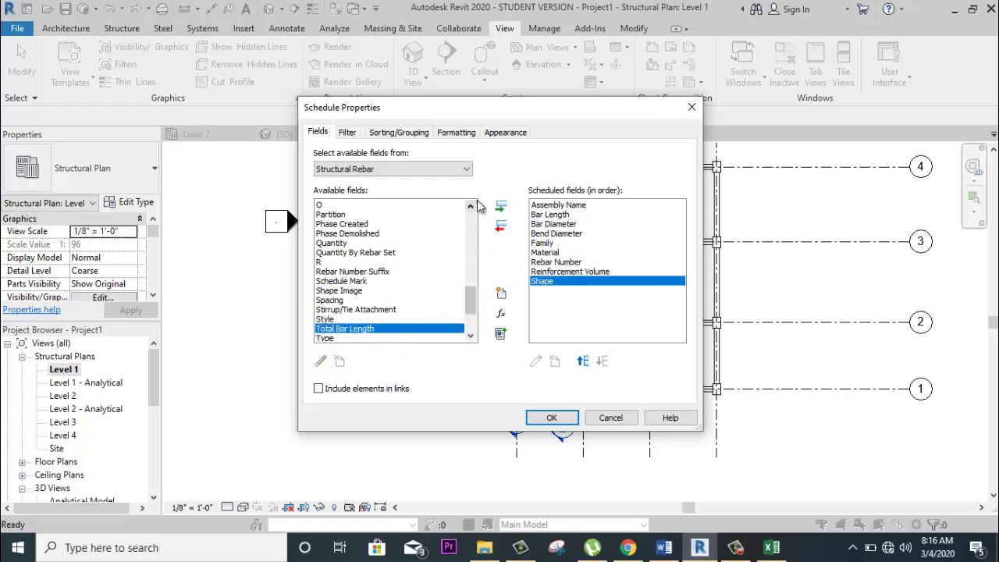
pyautogui.click(501, 208)
pyautogui.scroll(-1, 390, 320)
pyautogui.scroll(-1, 381, 323)
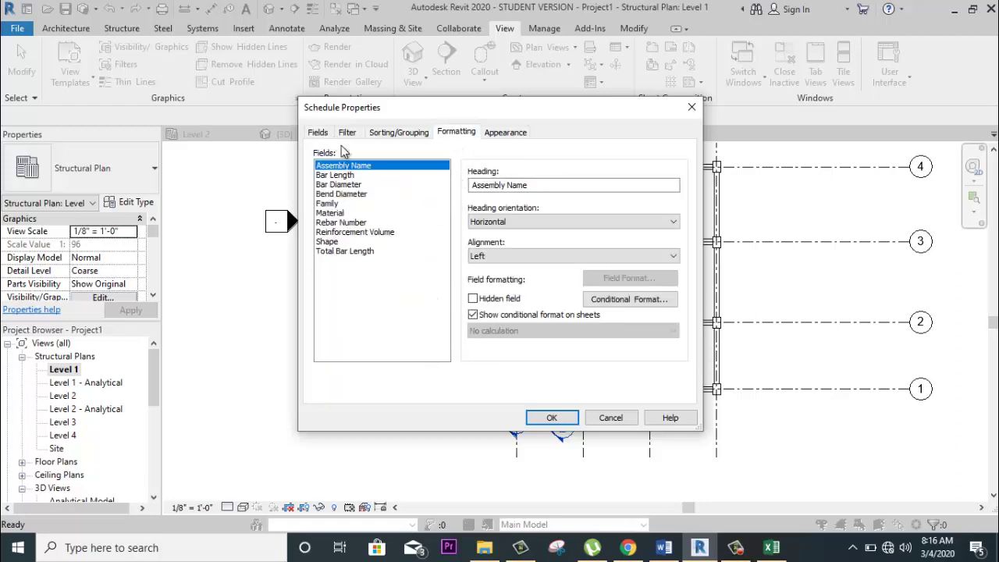
pyautogui.click(317, 132)
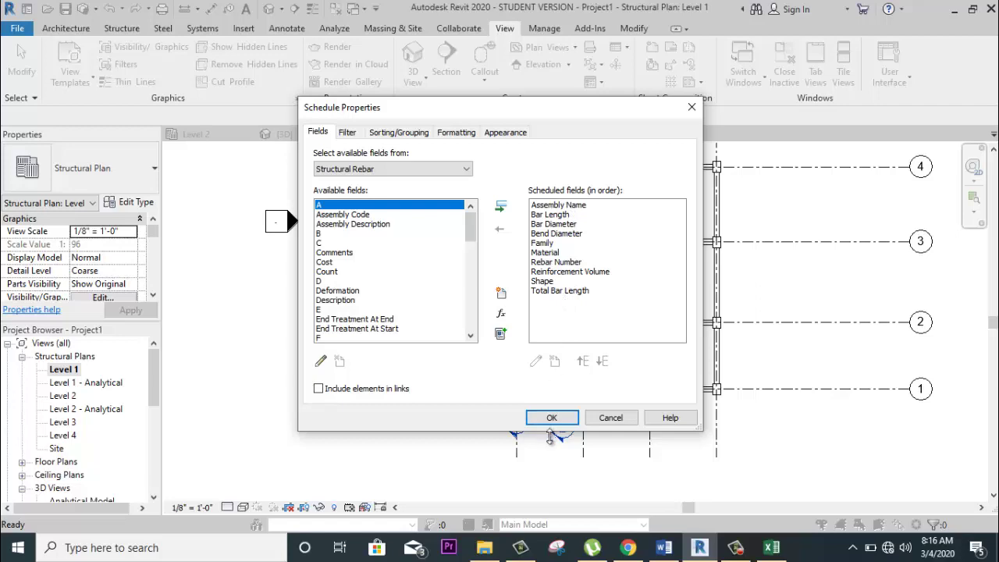
pyautogui.click(552, 418)
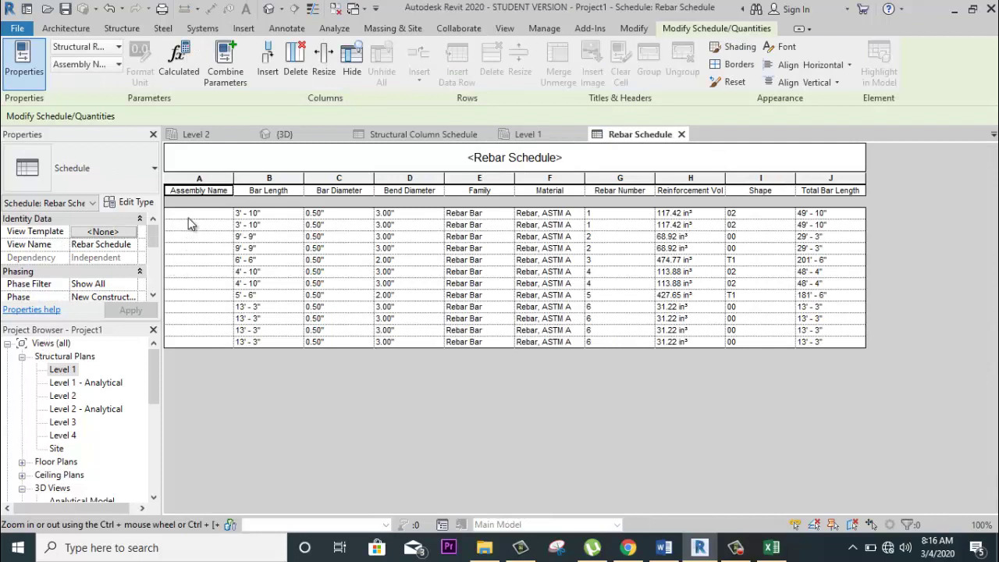
# Format the Bar Length column in millimetres instead of project units, then select the Bar Diameter values.
pyautogui.moveTo(188, 224); pyautogui.dragTo(188, 319)
pyautogui.moveTo(268, 213); pyautogui.dragTo(272, 338)
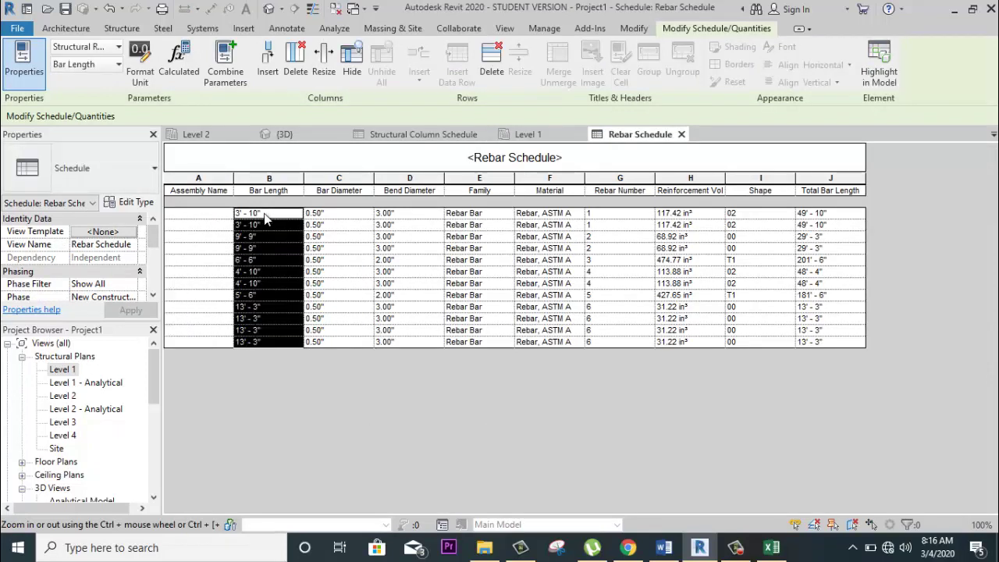
pyautogui.click(261, 248)
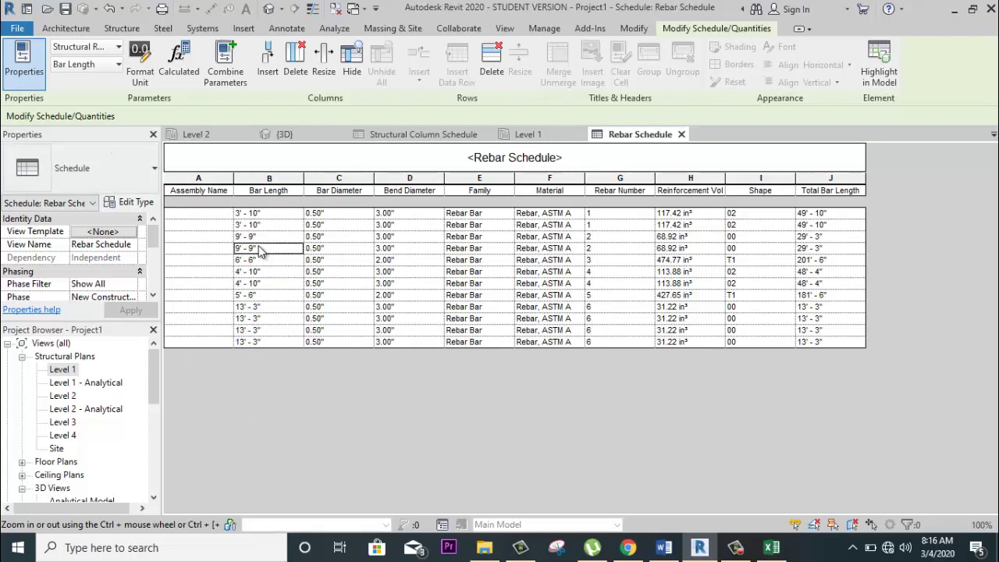
pyautogui.moveTo(275, 215); pyautogui.dragTo(284, 351)
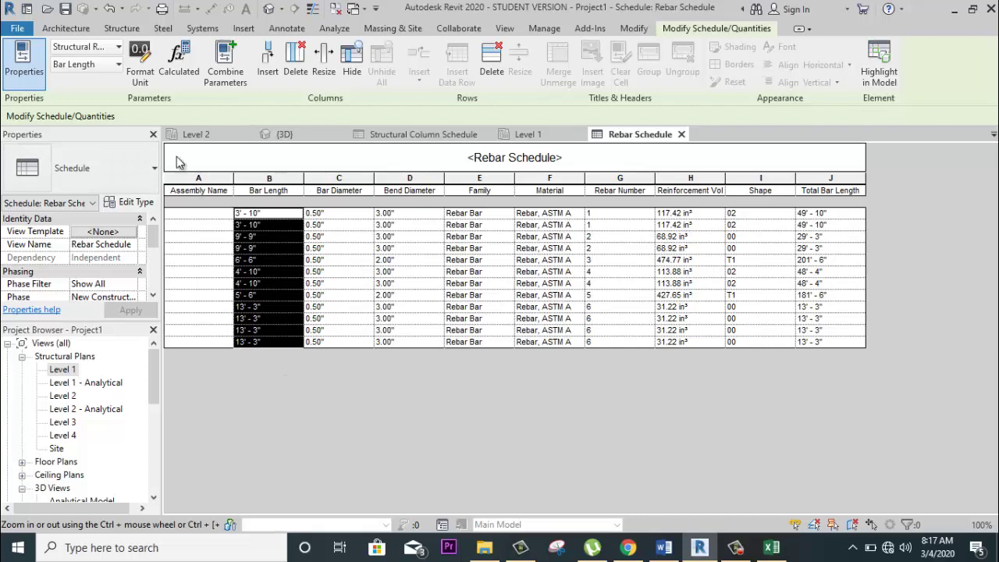
pyautogui.click(141, 62)
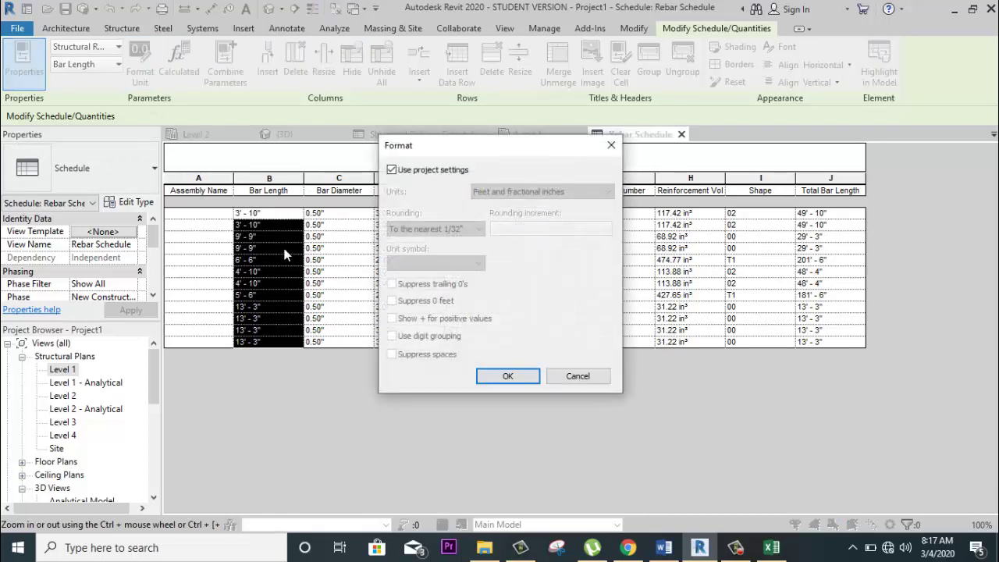
pyautogui.click(418, 172)
pyautogui.click(522, 192)
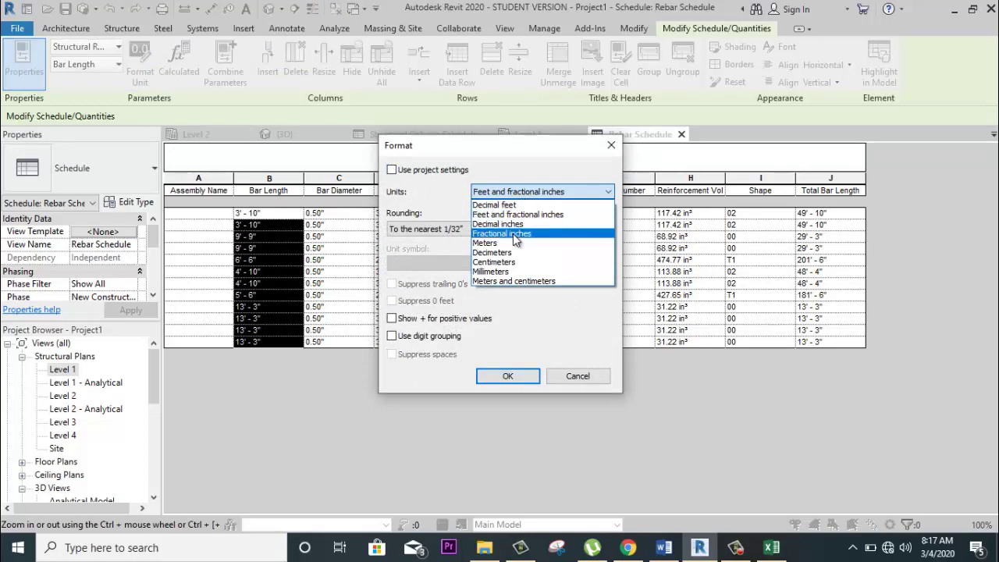
pyautogui.click(513, 271)
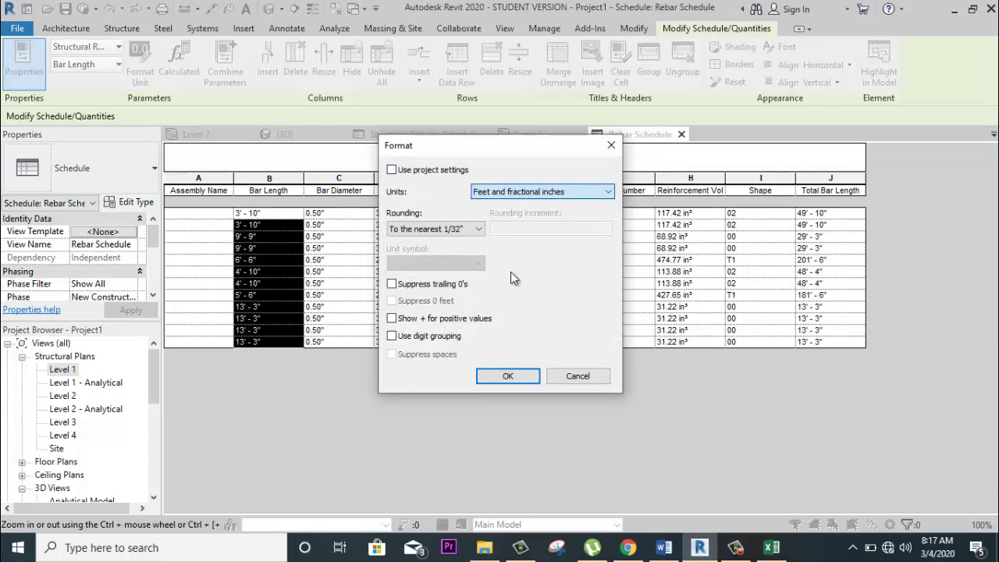
pyautogui.click(506, 375)
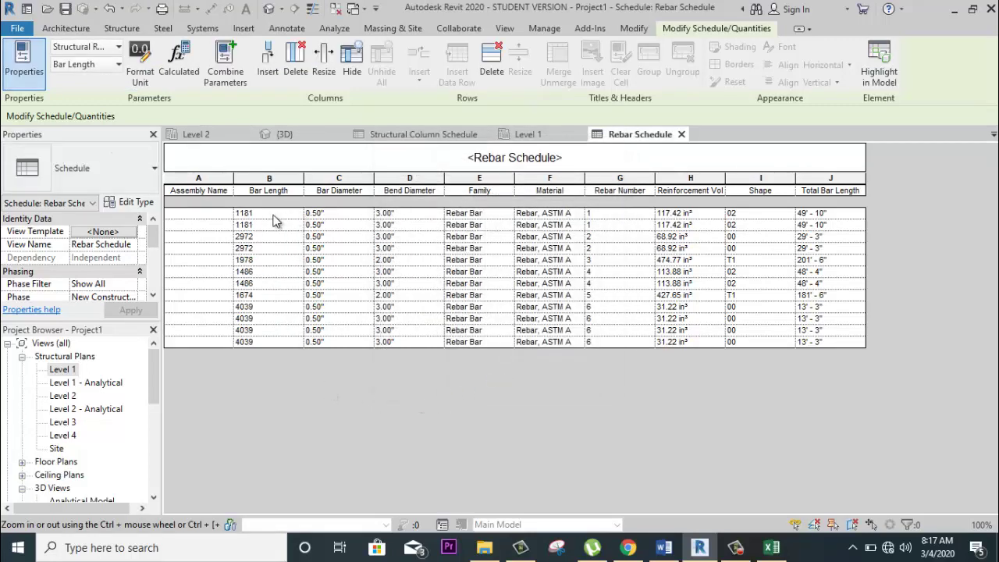
pyautogui.moveTo(346, 217); pyautogui.dragTo(356, 348)
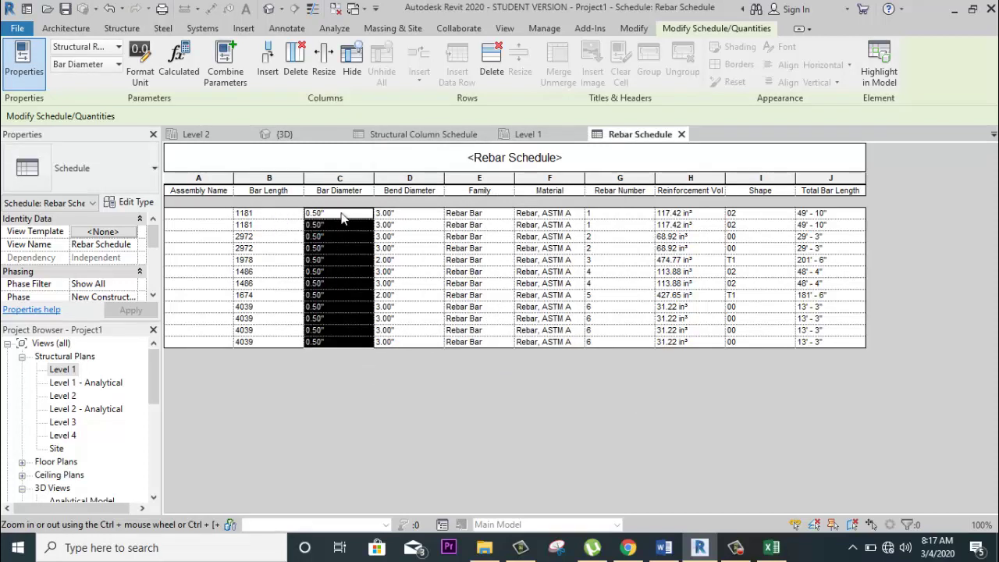
# Change Bar Diameter from project units to millimetres so each bar reads 12.70 mm.
pyautogui.click(138, 78)
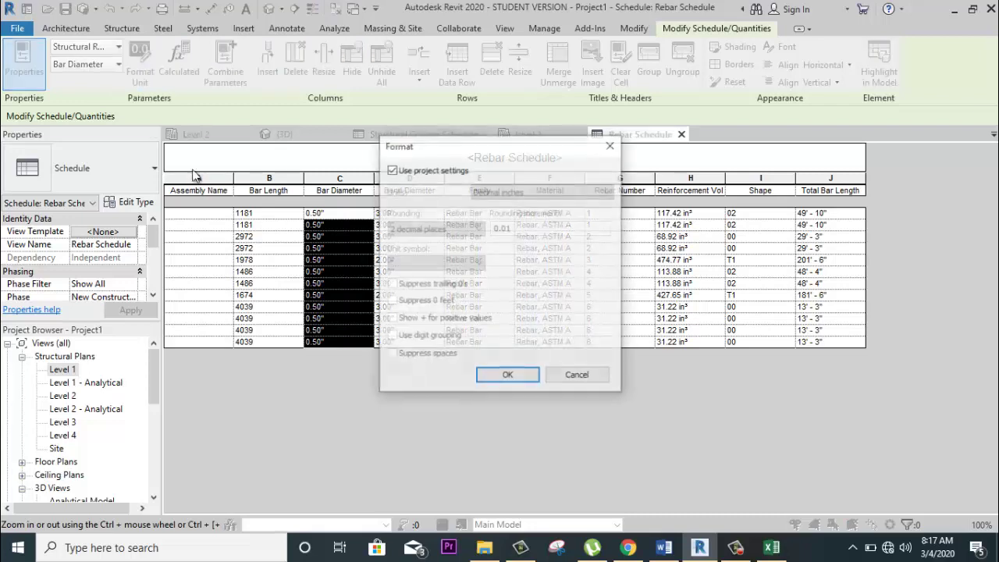
pyautogui.click(431, 172)
pyautogui.click(581, 192)
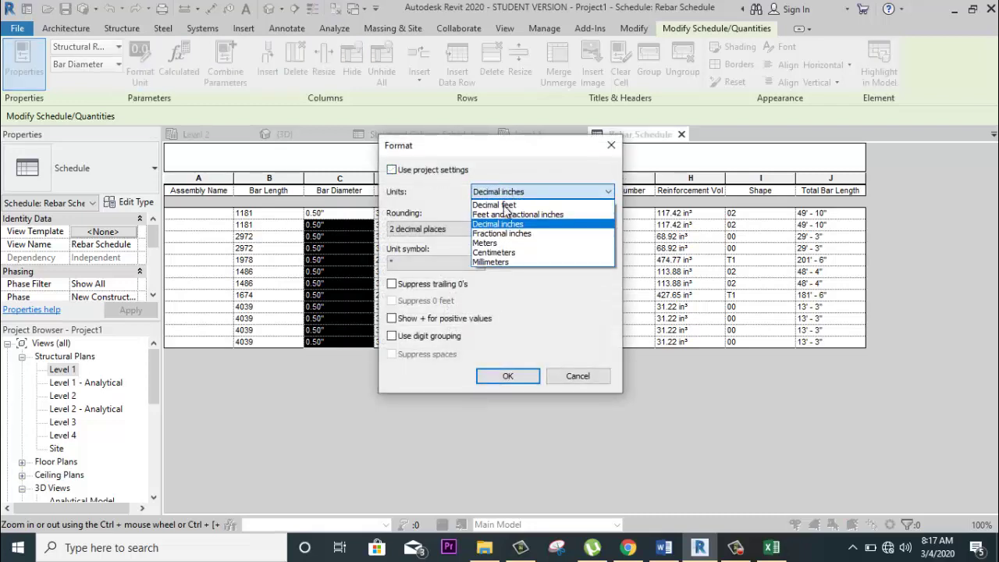
pyautogui.click(507, 261)
pyautogui.click(505, 376)
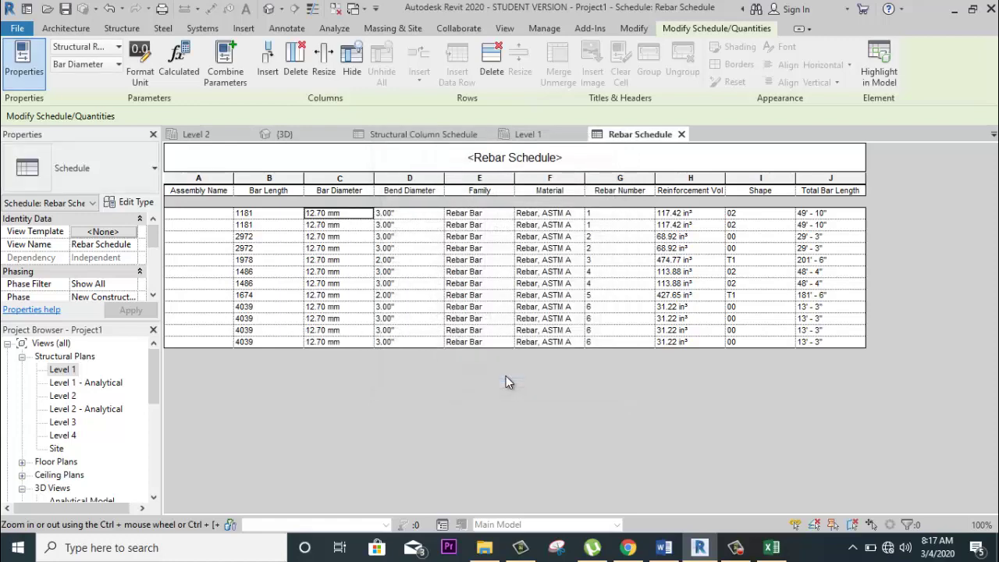
# Check the Bend Diameter, Family, Material, Rebar Number, Volume, Shape and Total Bar Length columns.
pyautogui.moveTo(398, 213); pyautogui.dragTo(404, 346)
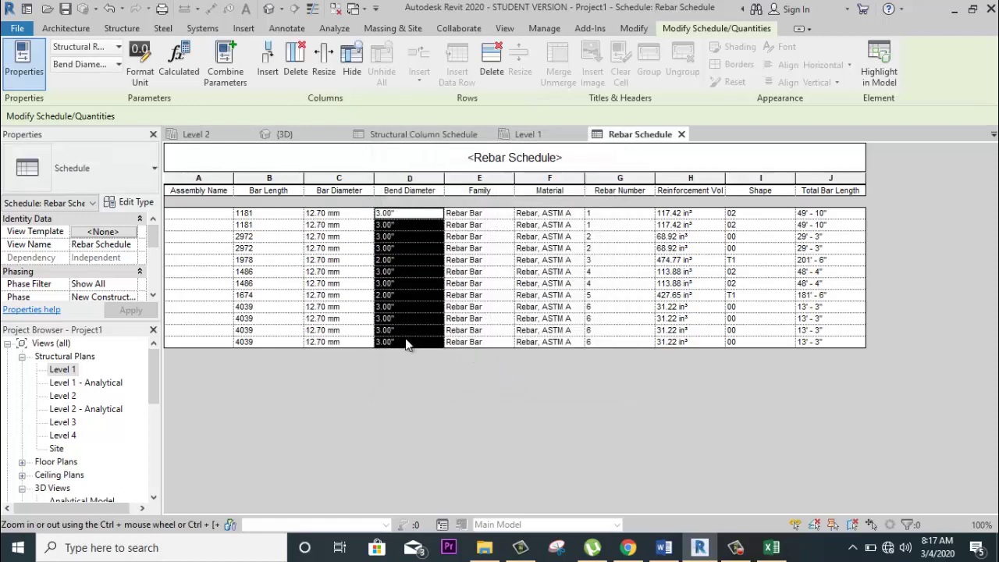
pyautogui.moveTo(499, 213); pyautogui.dragTo(500, 331)
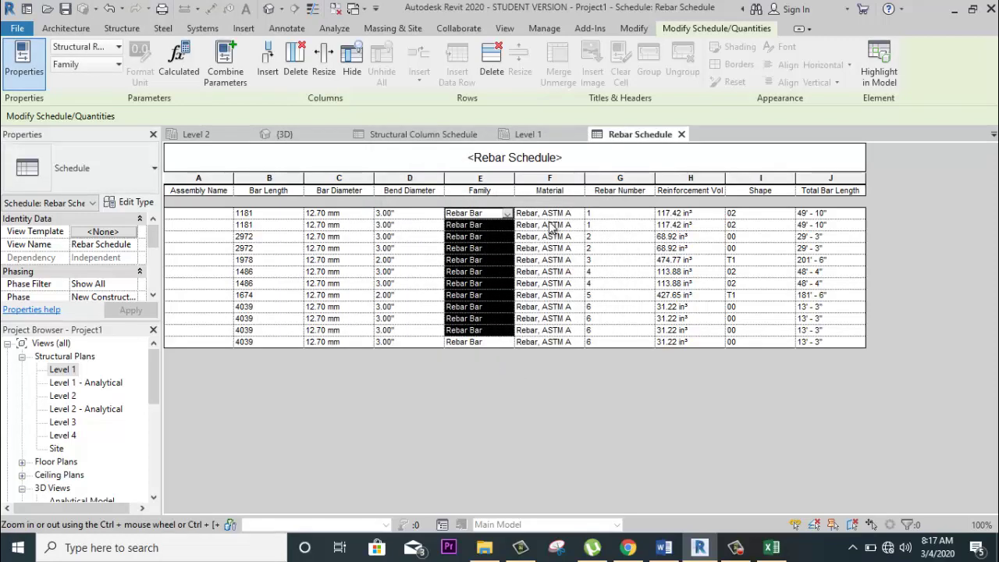
pyautogui.moveTo(546, 213); pyautogui.dragTo(546, 328)
pyautogui.moveTo(616, 213); pyautogui.dragTo(620, 343)
pyautogui.moveTo(710, 214); pyautogui.dragTo(689, 345)
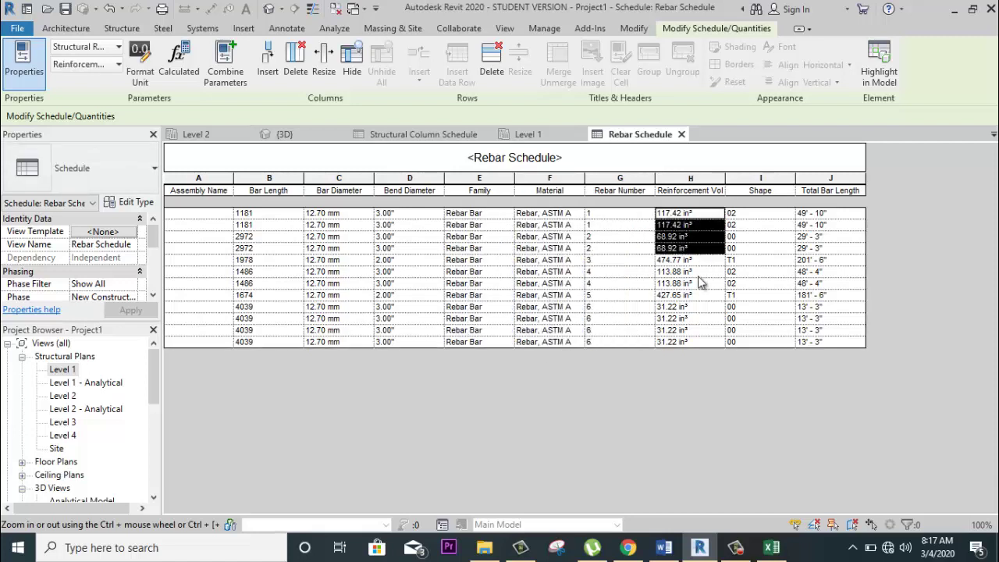
pyautogui.moveTo(747, 217); pyautogui.dragTo(754, 339)
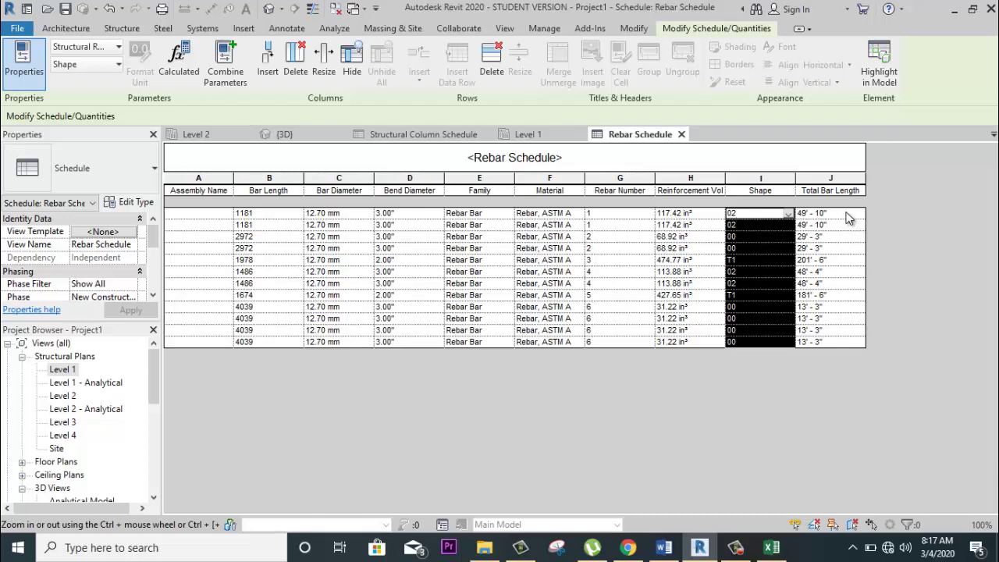
pyautogui.moveTo(849, 216); pyautogui.dragTo(846, 344)
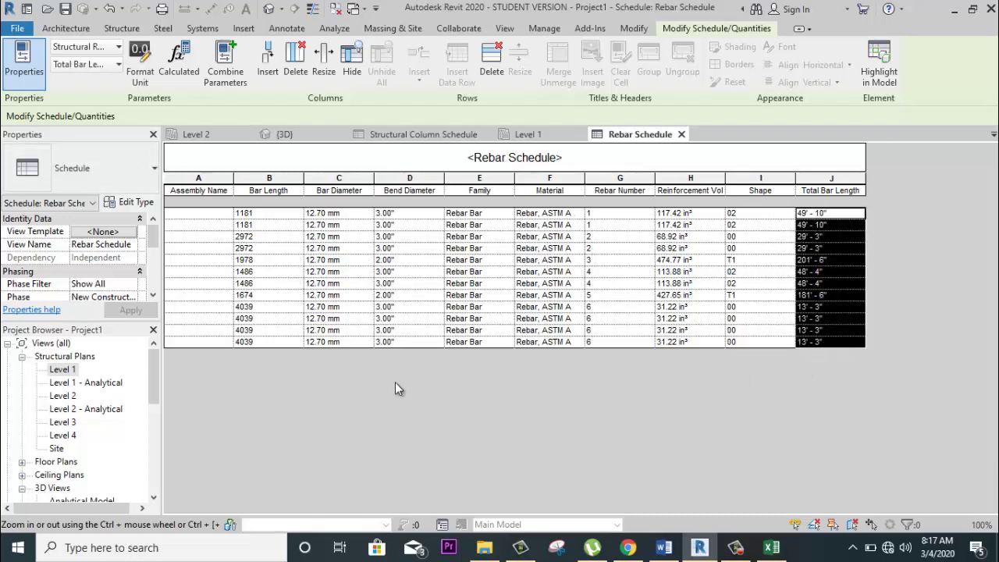
# Export the schedule via File > Export > Reports as tab-delimited Rebar Schedule.txt on the Desktop.
pyautogui.click(17, 29)
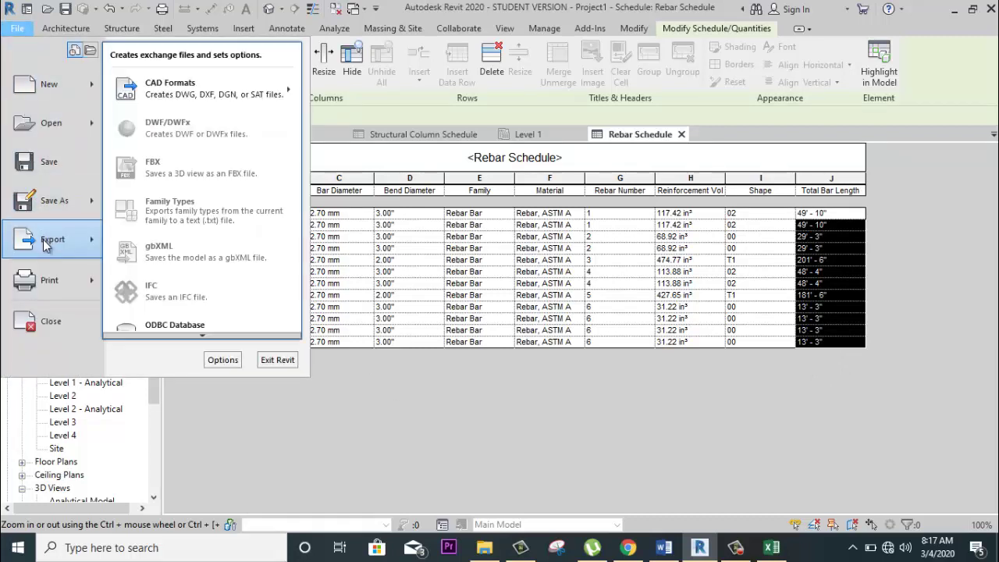
pyautogui.scroll(-1, 144, 330)
pyautogui.scroll(-2, 169, 336)
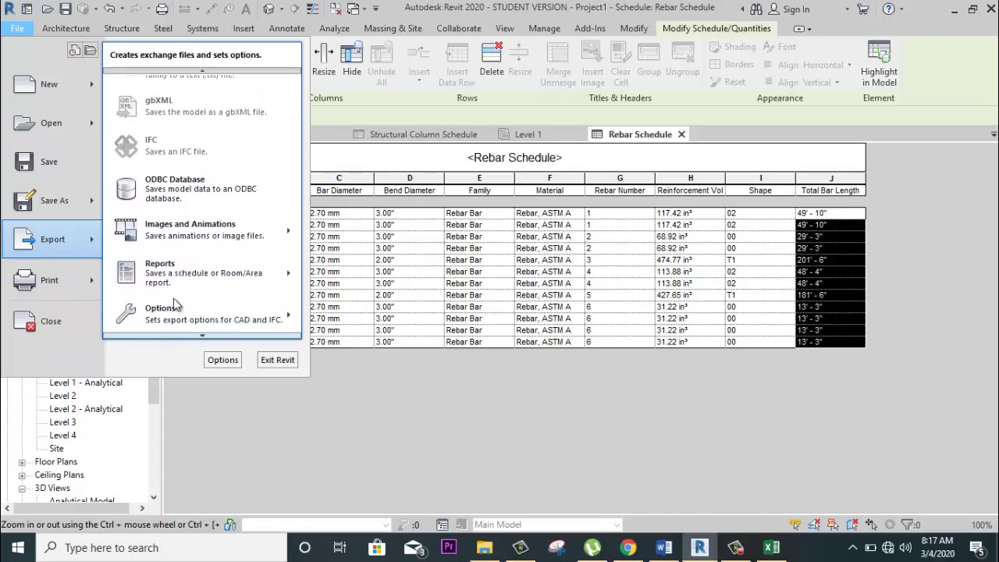
pyautogui.click(342, 265)
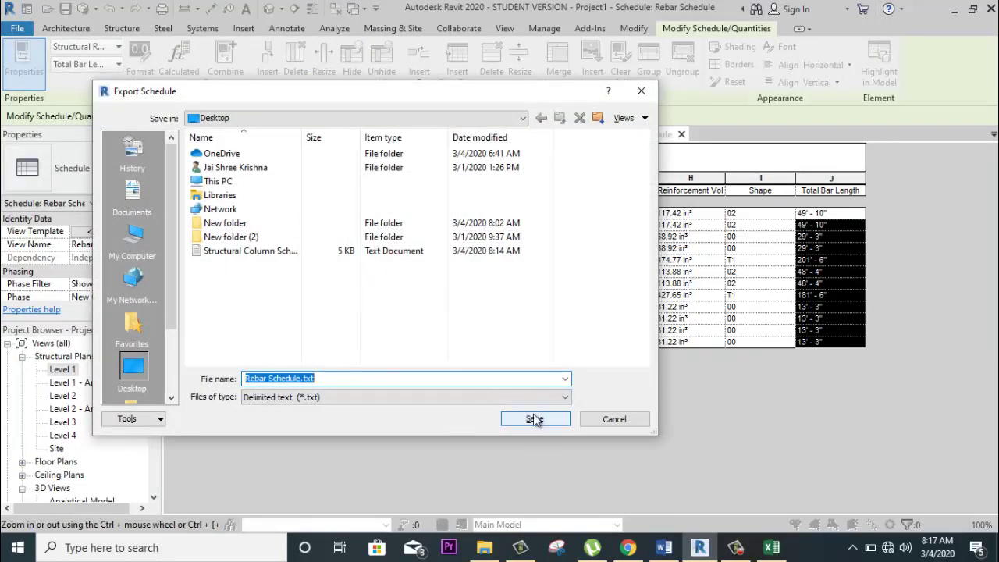
pyautogui.click(535, 420)
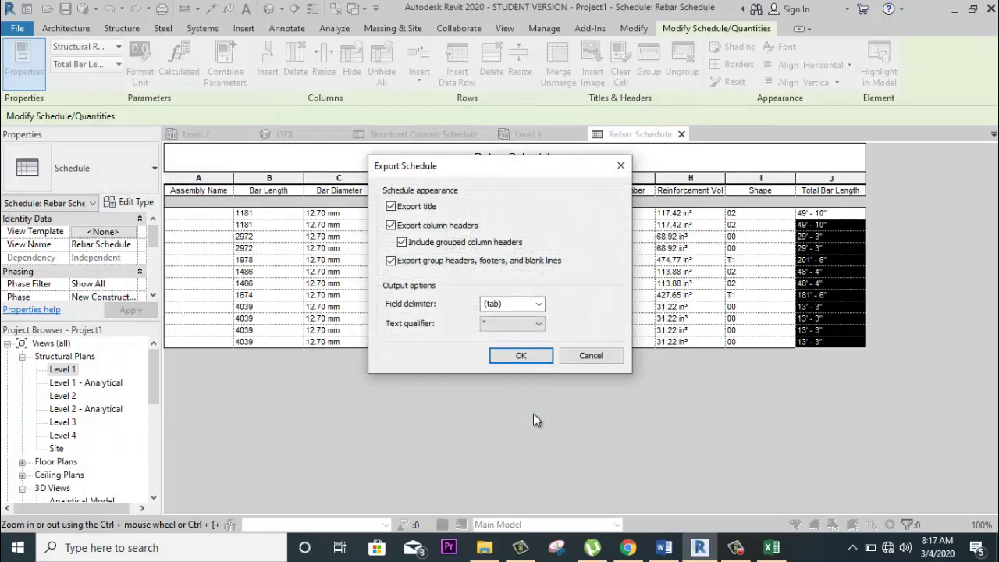
pyautogui.click(536, 357)
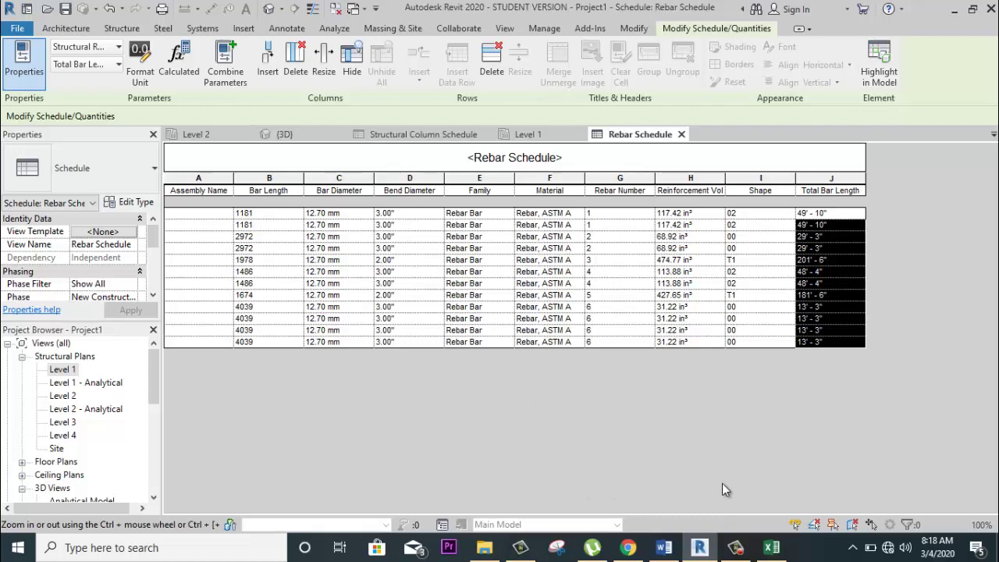
# Return to the Level 1 view under Structural Plans in the Project Browser.
pyautogui.doubleClick(70, 370)
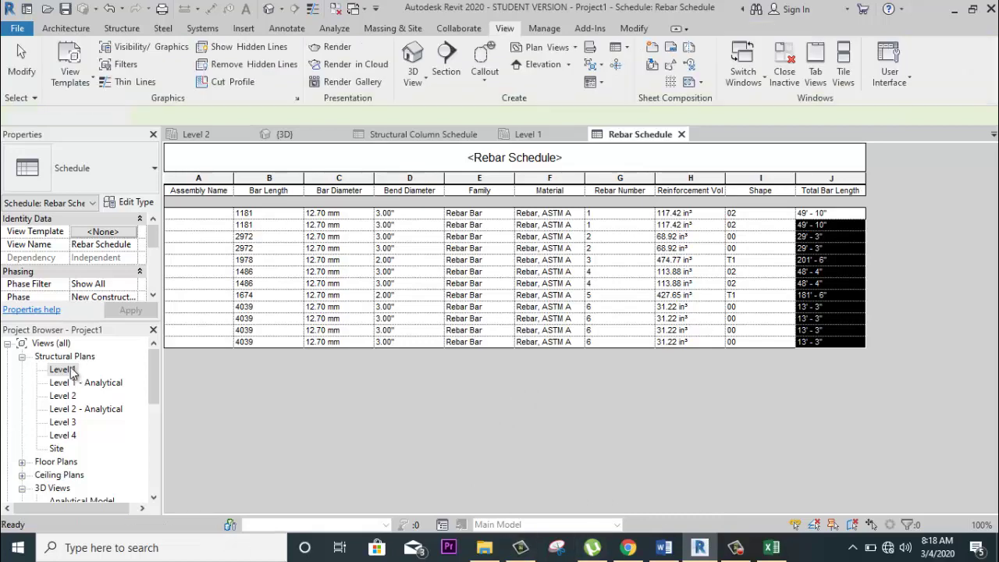